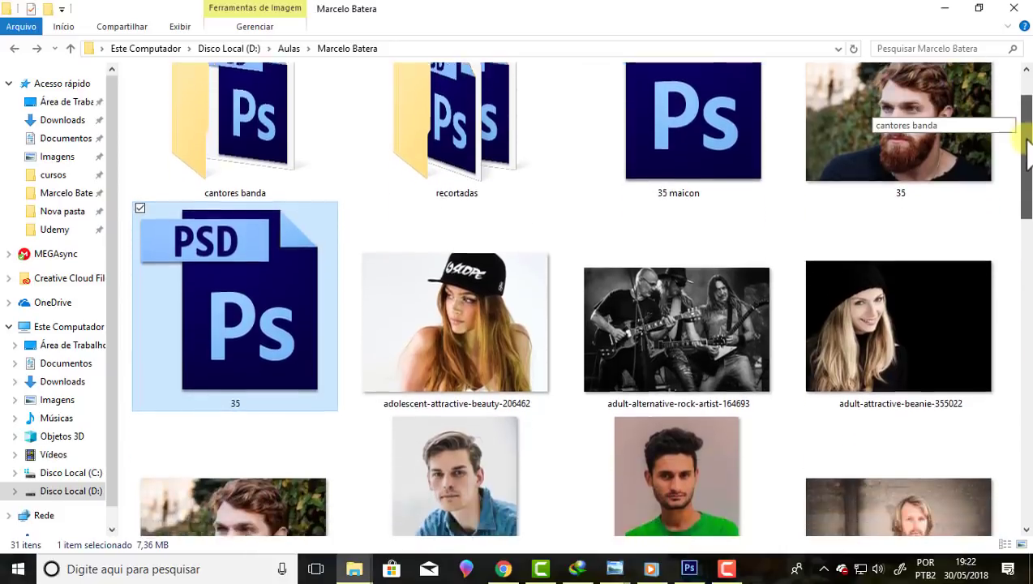
- Browse the Marcelo Batera folder and select the attractive-beautiful-beauty photo
{"action": "left_click_drag", "start_coordinate": [1026, 129], "coordinate": [1026, 154]}
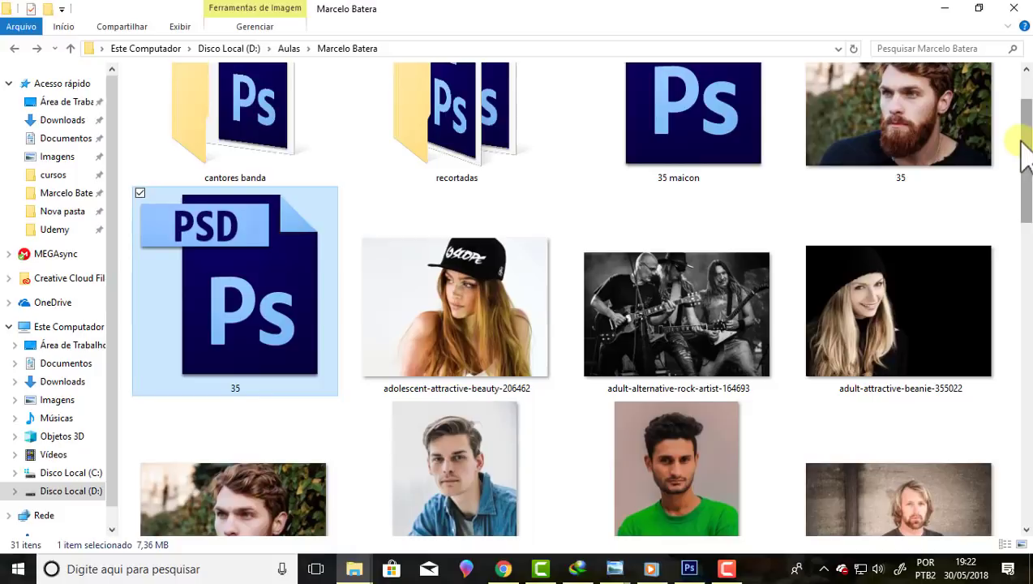
{"action": "scroll", "coordinate": [1023, 130], "scroll_direction": "up", "scroll_amount": 2}
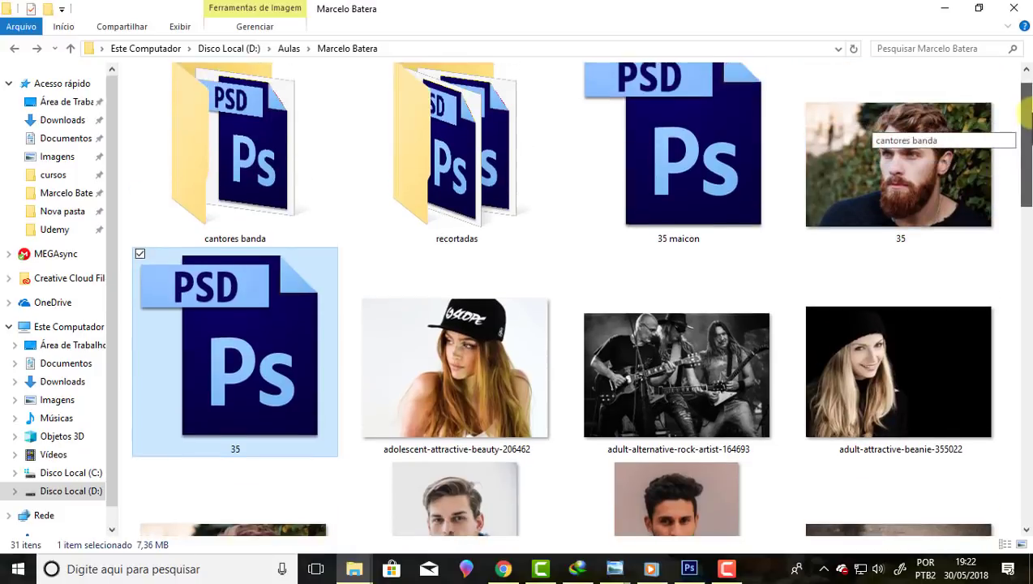
{"action": "left_click_drag", "start_coordinate": [1025, 95], "coordinate": [1026, 438]}
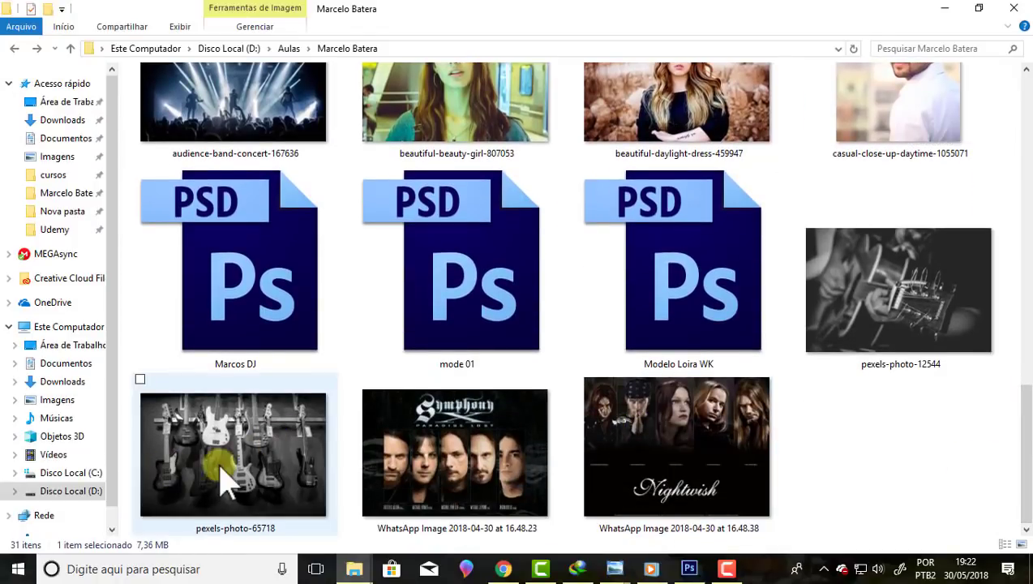
{"action": "mouse_move", "coordinate": [1026, 389]}
{"action": "left_mouse_down"}
{"action": "mouse_move", "coordinate": [1026, 139]}
{"action": "mouse_move", "coordinate": [1027, 323]}
{"action": "left_mouse_up"}
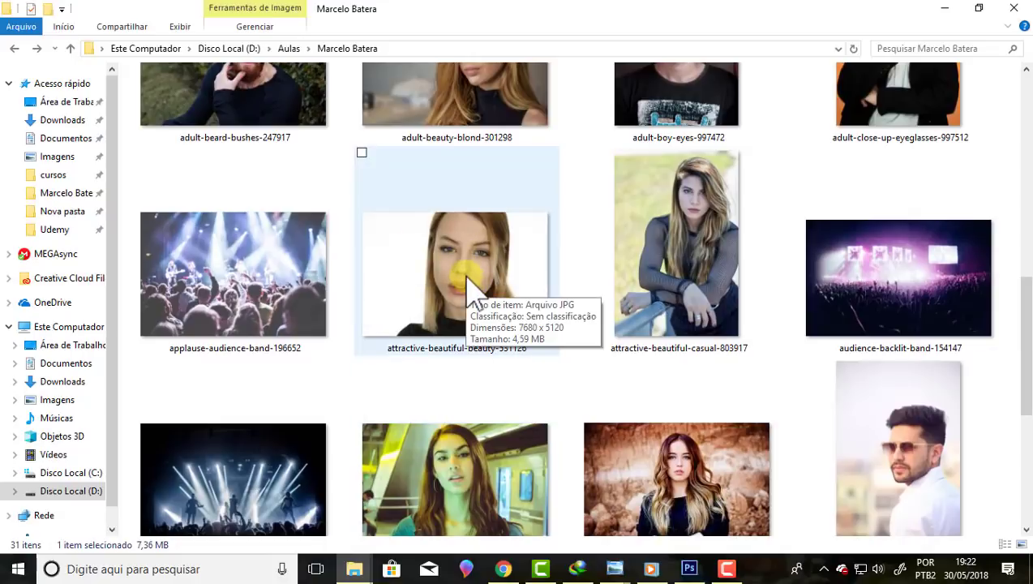
{"action": "left_click", "coordinate": [472, 290]}
- Preview the attractive-beautiful-beauty photo and the next one full size in Photo Viewer
{"action": "double_click", "coordinate": [469, 284]}
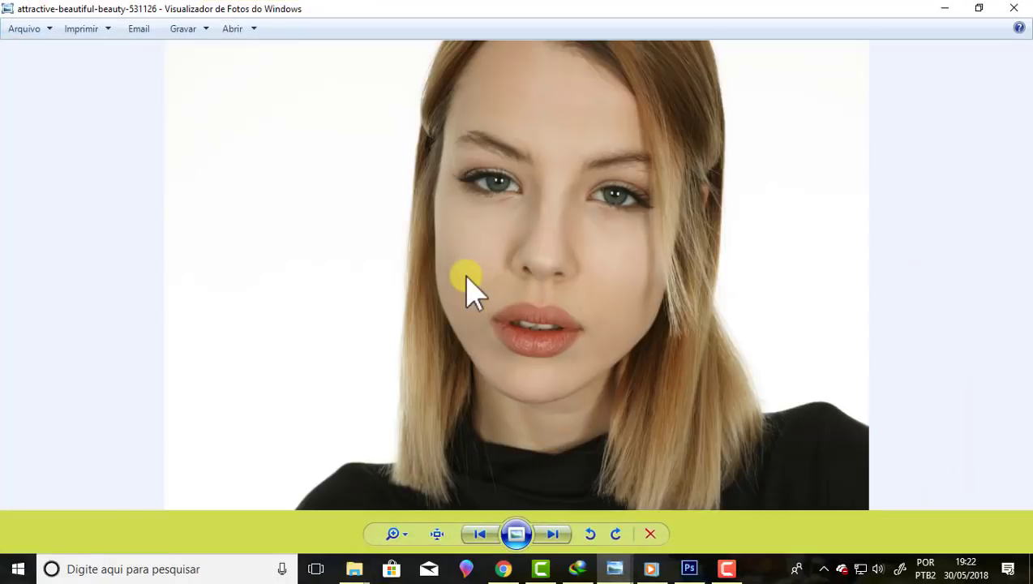
{"action": "scroll", "coordinate": [738, 265], "scroll_direction": "up", "scroll_amount": 3}
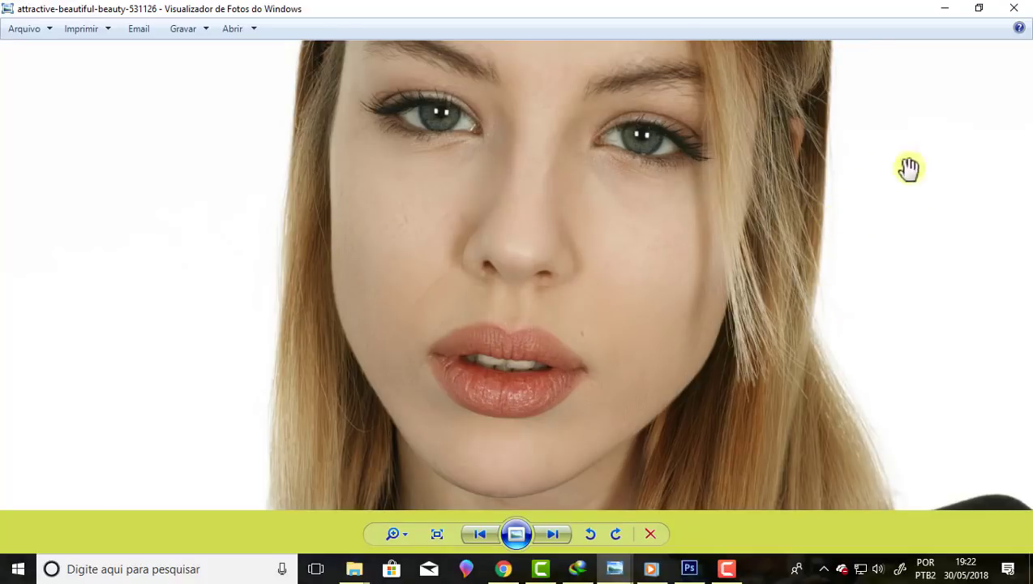
{"action": "scroll", "coordinate": [592, 243], "scroll_direction": "down", "scroll_amount": 3}
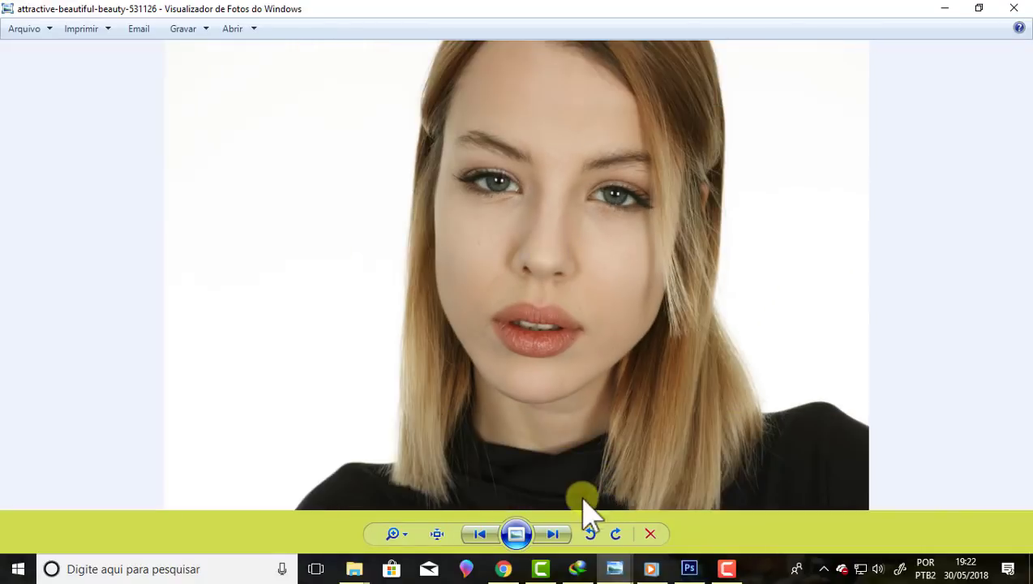
{"action": "left_click", "coordinate": [553, 534]}
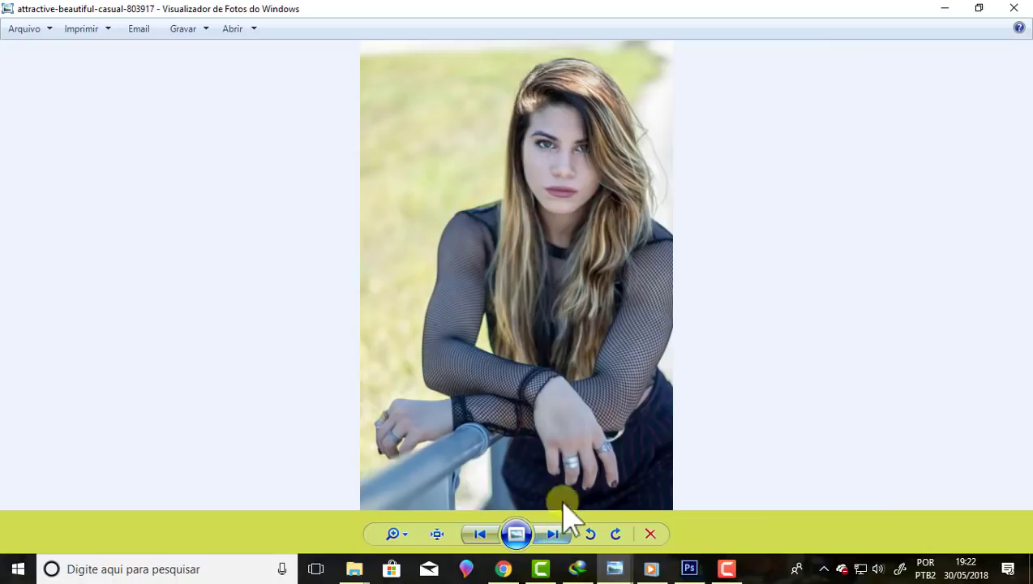
{"action": "scroll", "coordinate": [640, 113], "scroll_direction": "up", "scroll_amount": 2}
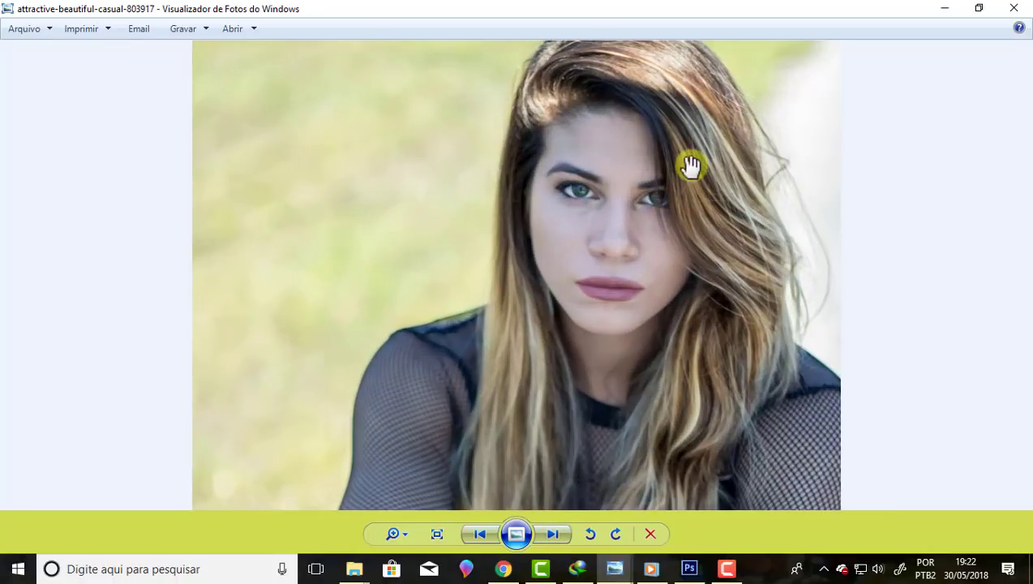
{"action": "scroll", "coordinate": [690, 166], "scroll_direction": "down", "scroll_amount": 2}
{"action": "left_click", "coordinate": [945, 10]}
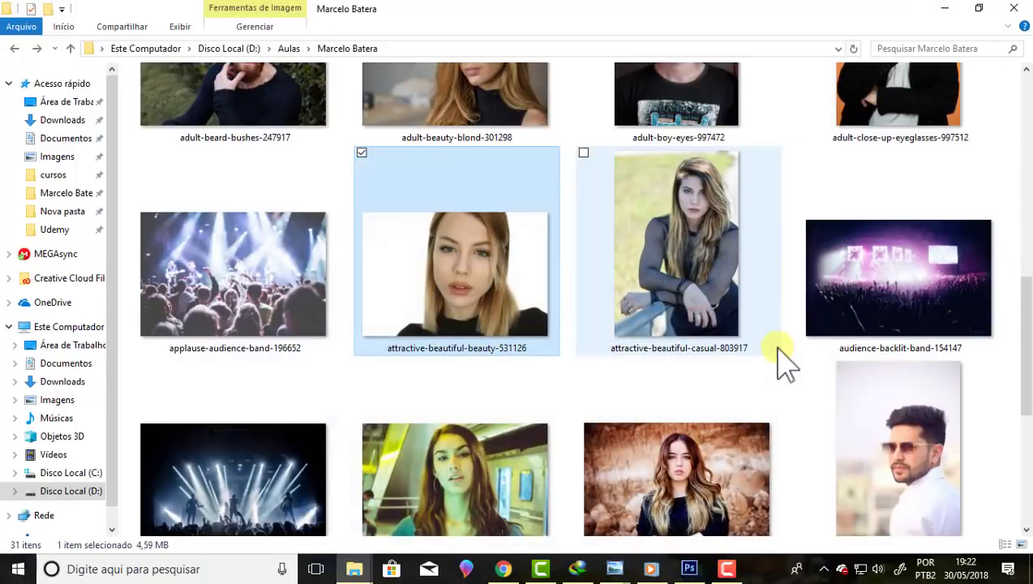
- Preview the adolescent-attractive-beauty photo full size, then return to the folder
{"action": "scroll", "coordinate": [762, 337], "scroll_direction": "up", "scroll_amount": 2}
{"action": "scroll", "coordinate": [762, 336], "scroll_direction": "up", "scroll_amount": 5}
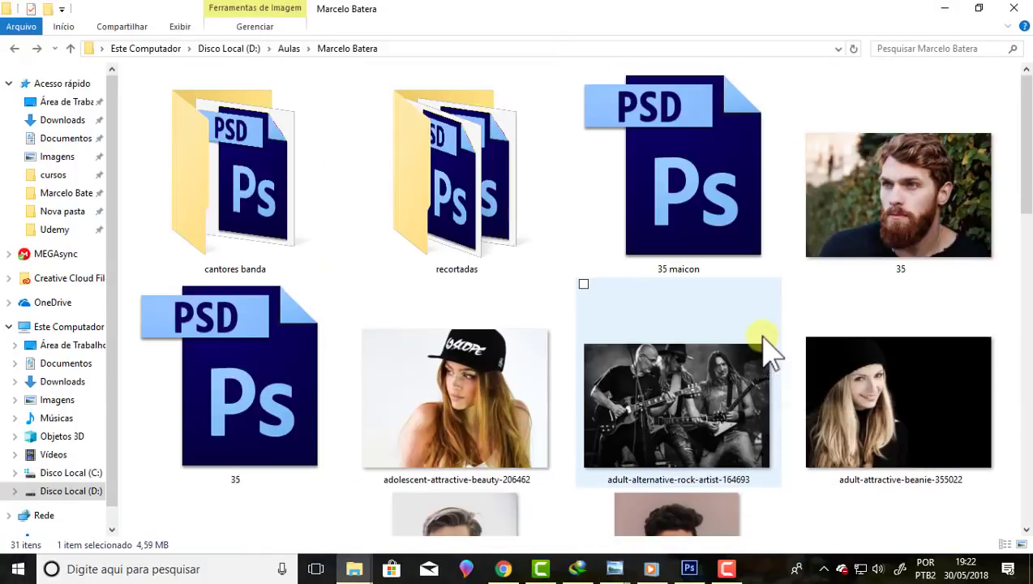
{"action": "double_click", "coordinate": [478, 430]}
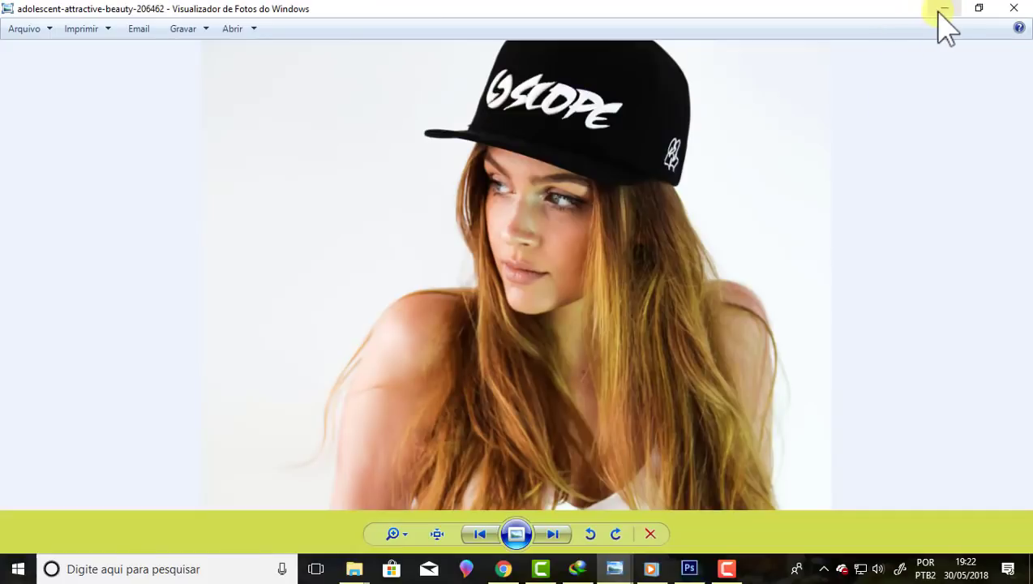
{"action": "left_click", "coordinate": [945, 9]}
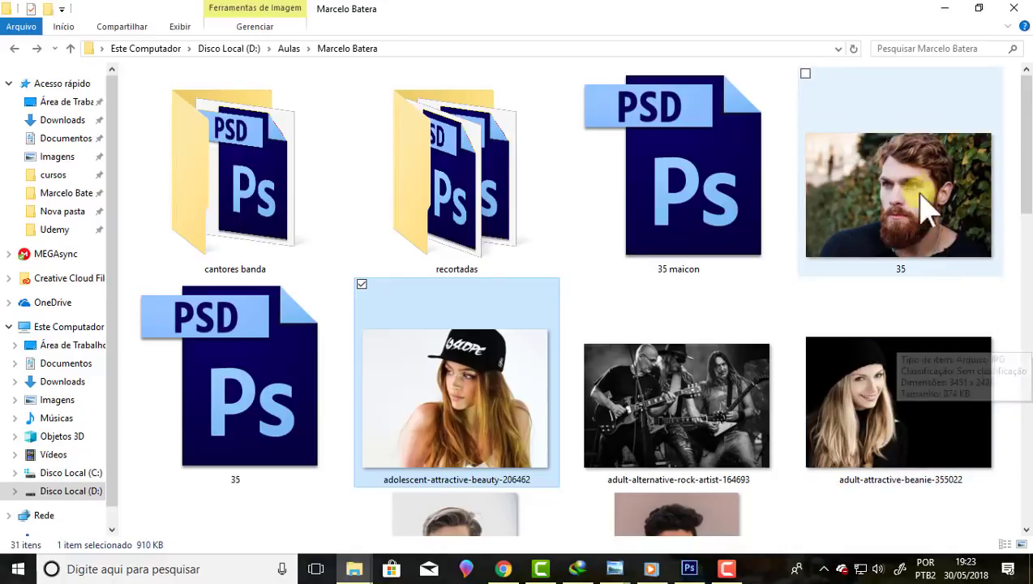
{"action": "mouse_move", "coordinate": [904, 186]}
{"action": "left_mouse_down"}
{"action": "mouse_move", "coordinate": [661, 506]}
{"action": "mouse_move", "coordinate": [415, 262]}
{"action": "left_mouse_up"}
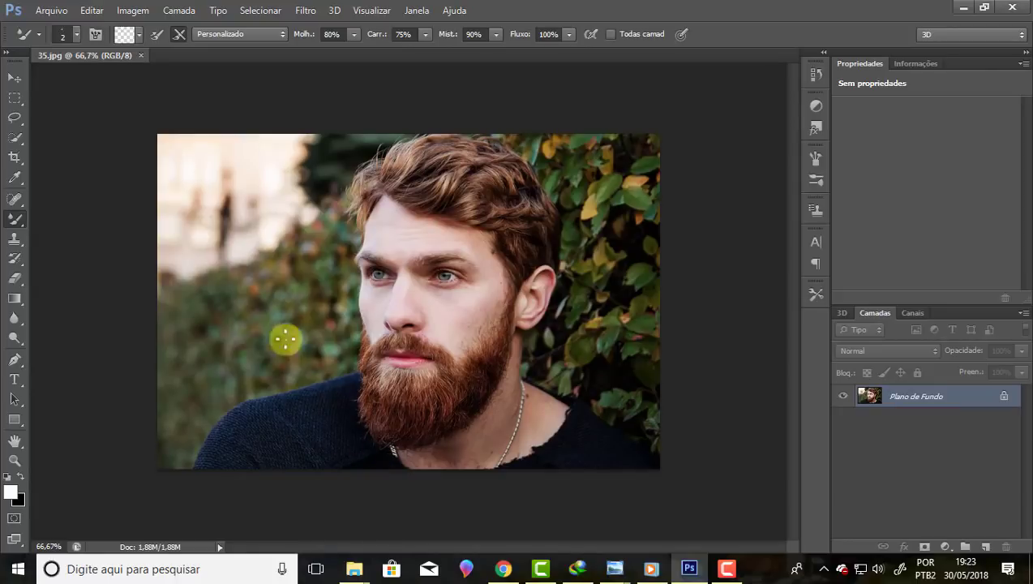
{"action": "left_click", "coordinate": [140, 55]}
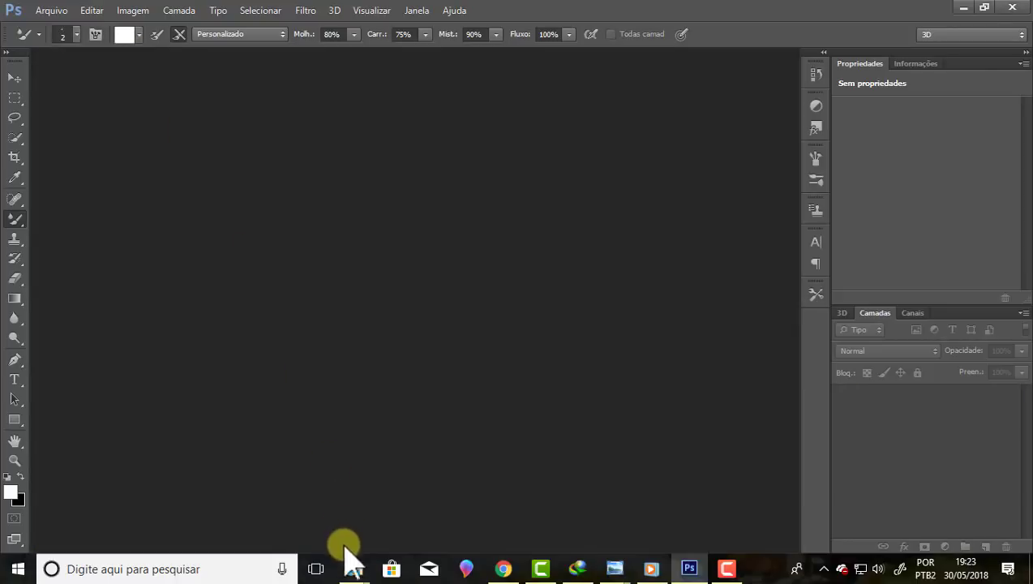
{"action": "mouse_move", "coordinate": [354, 569]}
{"action": "left_click", "coordinate": [319, 510]}
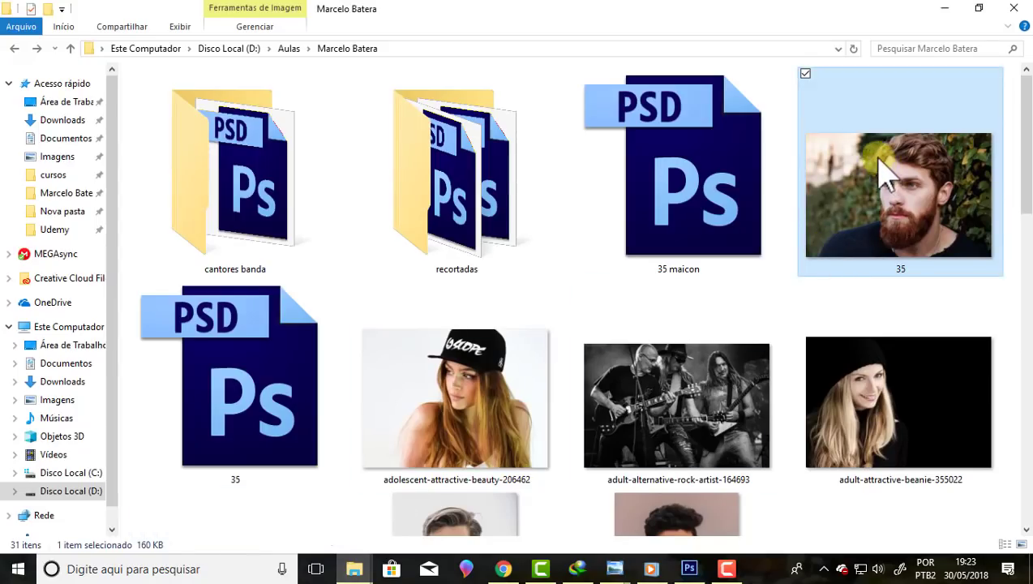
{"action": "left_click_drag", "start_coordinate": [874, 166], "coordinate": [694, 572]}
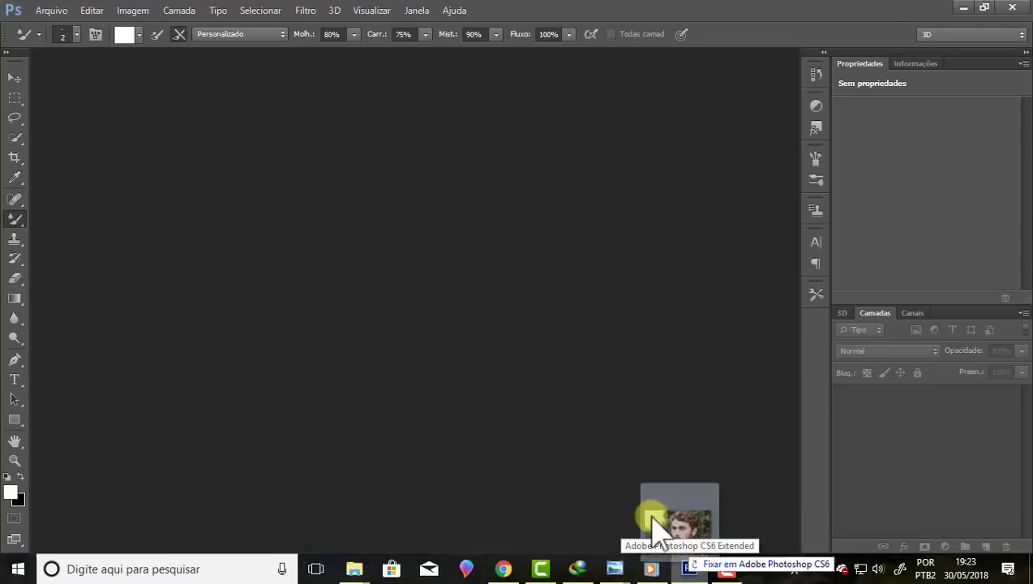
{"action": "left_click_drag", "start_coordinate": [693, 573], "coordinate": [397, 245]}
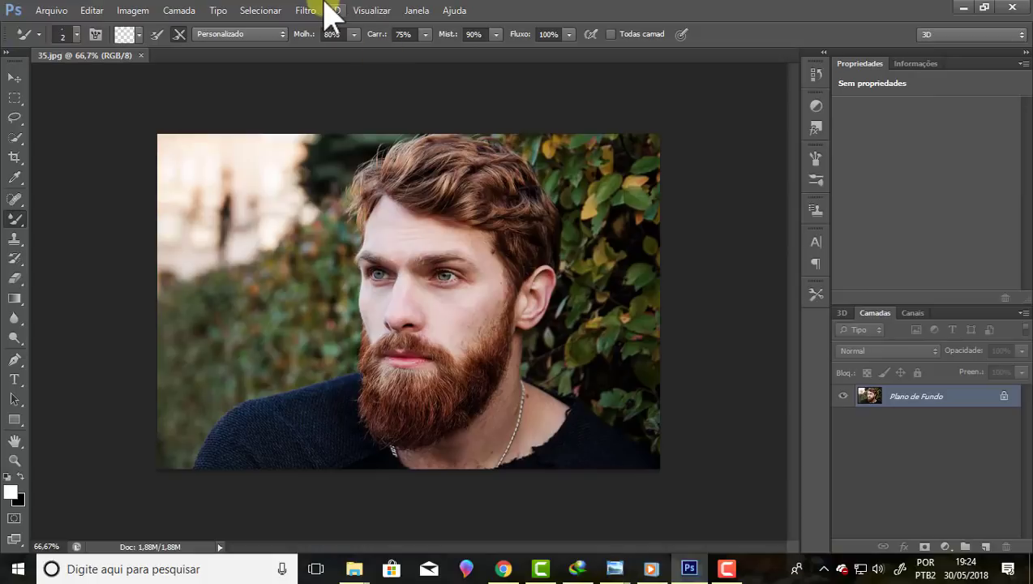
{"action": "key", "text": "ctrl+0"}
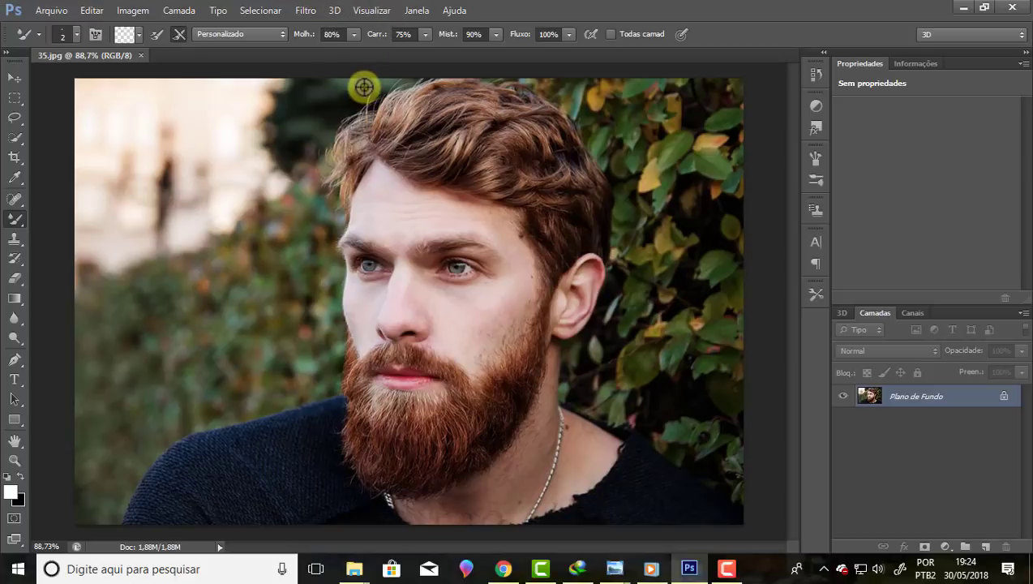
{"action": "scroll", "coordinate": [364, 85], "scroll_direction": "up", "scroll_amount": 3}
{"action": "scroll", "coordinate": [365, 84], "scroll_direction": "up", "scroll_amount": 1}
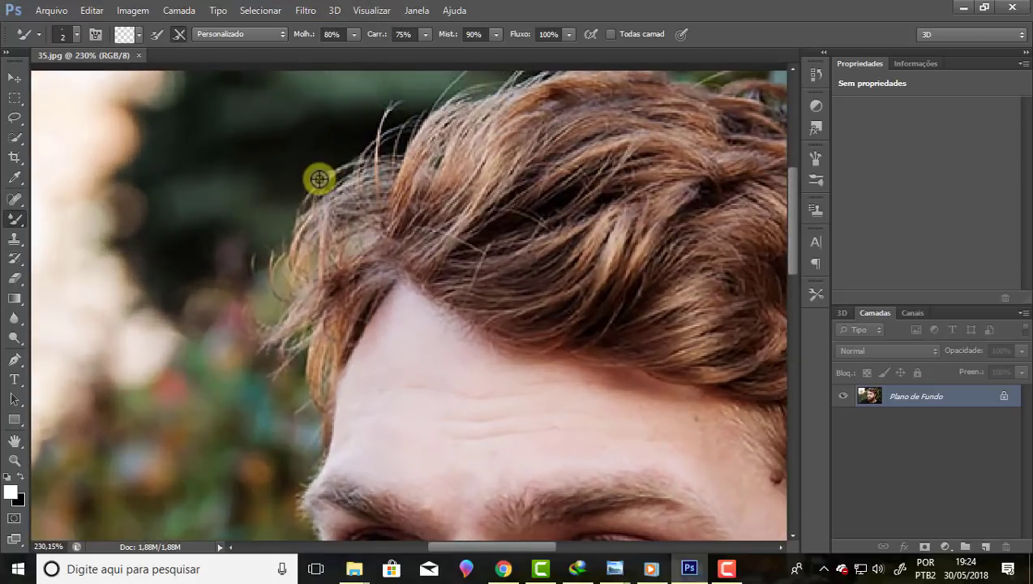
{"action": "scroll", "coordinate": [319, 178], "scroll_direction": "up", "scroll_amount": 1}
{"action": "scroll", "coordinate": [319, 178], "scroll_direction": "up", "scroll_amount": 1}
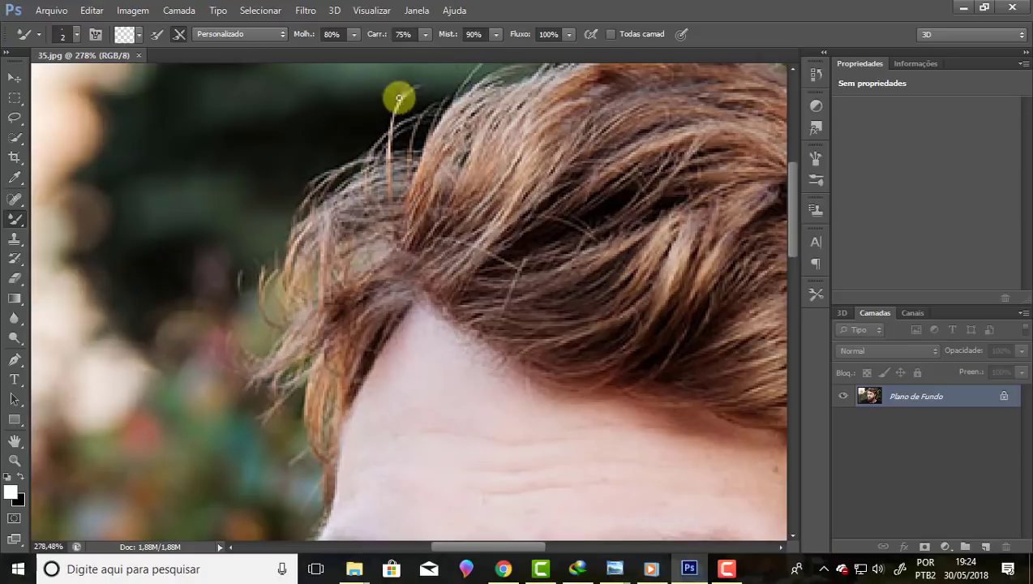
{"action": "left_click", "coordinate": [15, 77]}
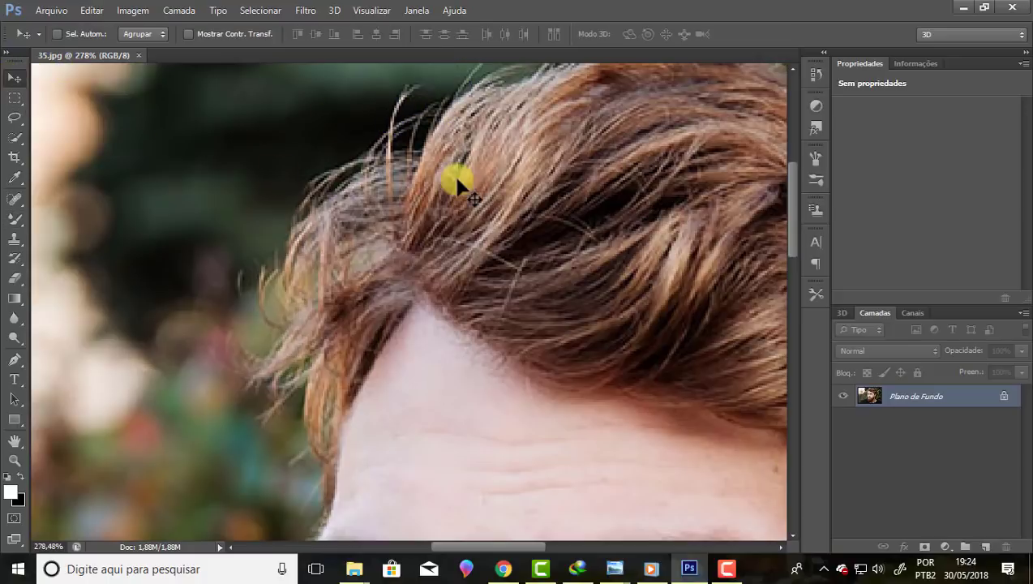
{"action": "left_click_drag", "start_coordinate": [454, 178], "coordinate": [401, 133]}
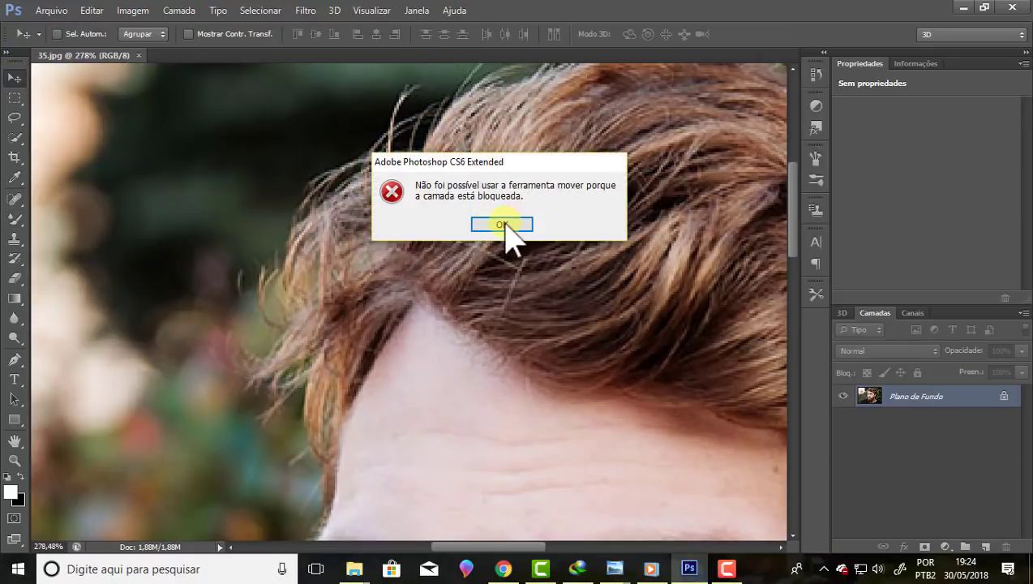
{"action": "left_click", "coordinate": [501, 224]}
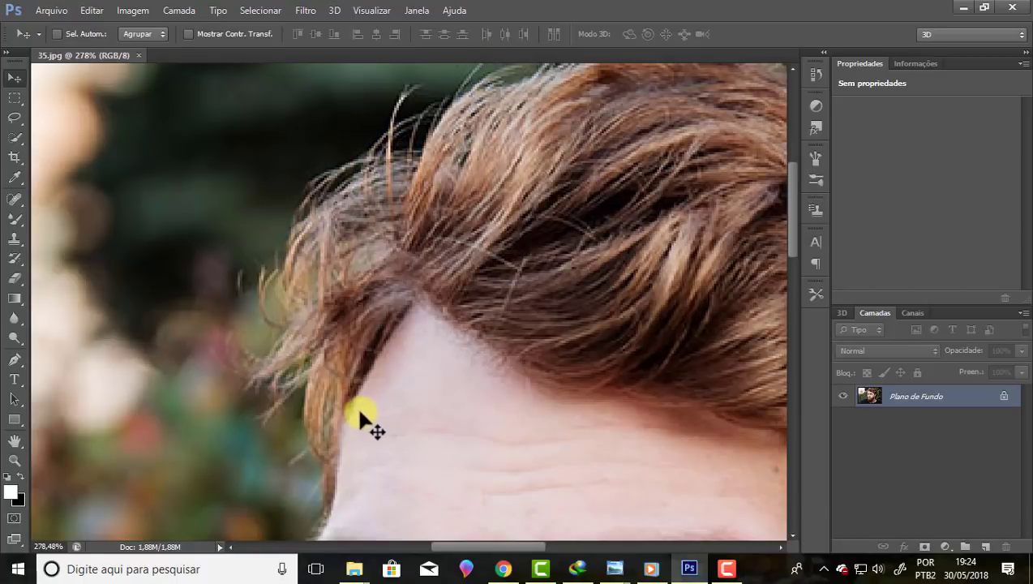
{"action": "left_click_drag", "start_coordinate": [312, 268], "coordinate": [327, 171]}
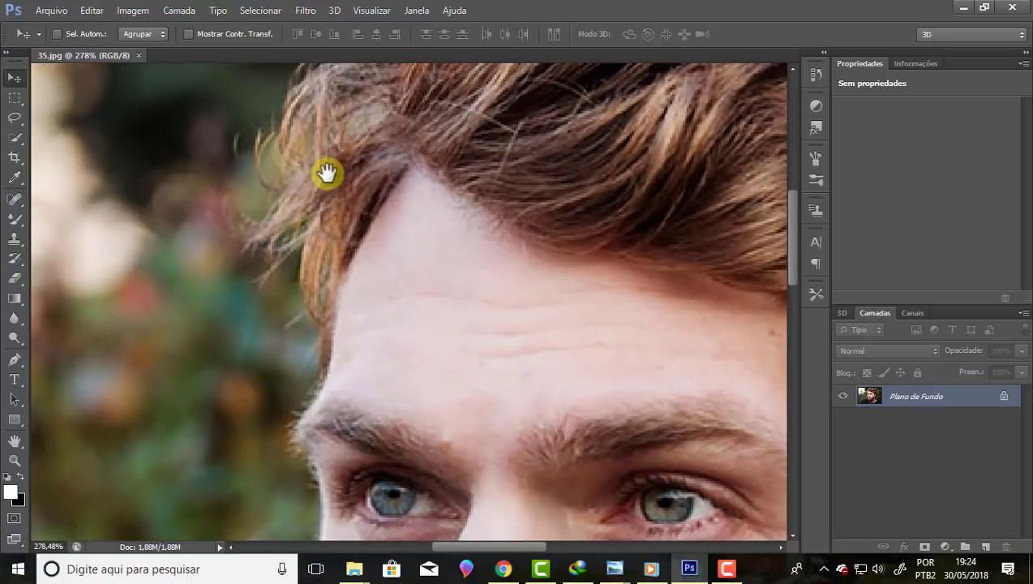
{"action": "scroll", "coordinate": [276, 272], "scroll_direction": "down", "scroll_amount": 2}
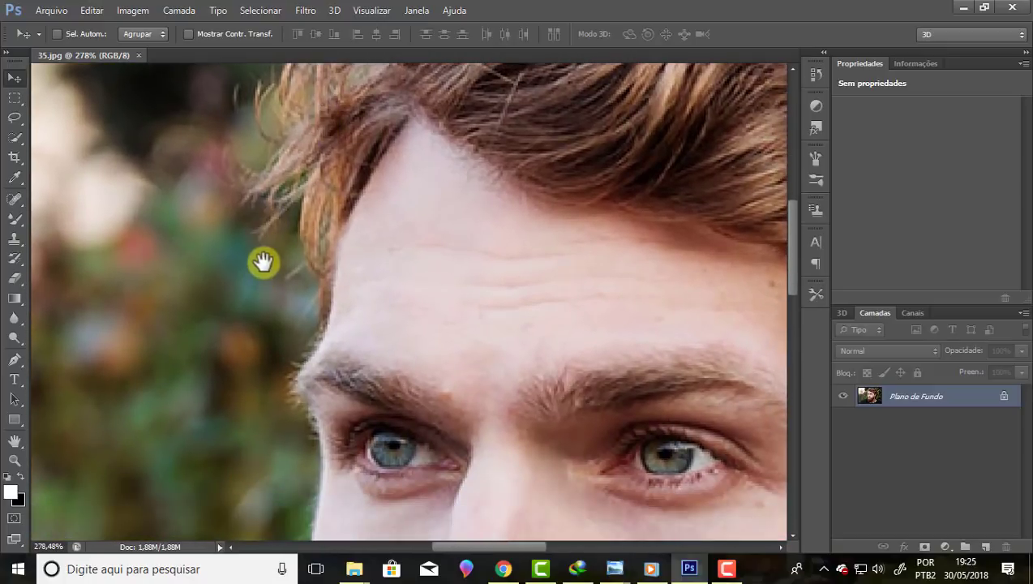
{"action": "scroll", "coordinate": [260, 279], "scroll_direction": "down", "scroll_amount": 2}
{"action": "scroll", "coordinate": [268, 276], "scroll_direction": "down", "scroll_amount": 1}
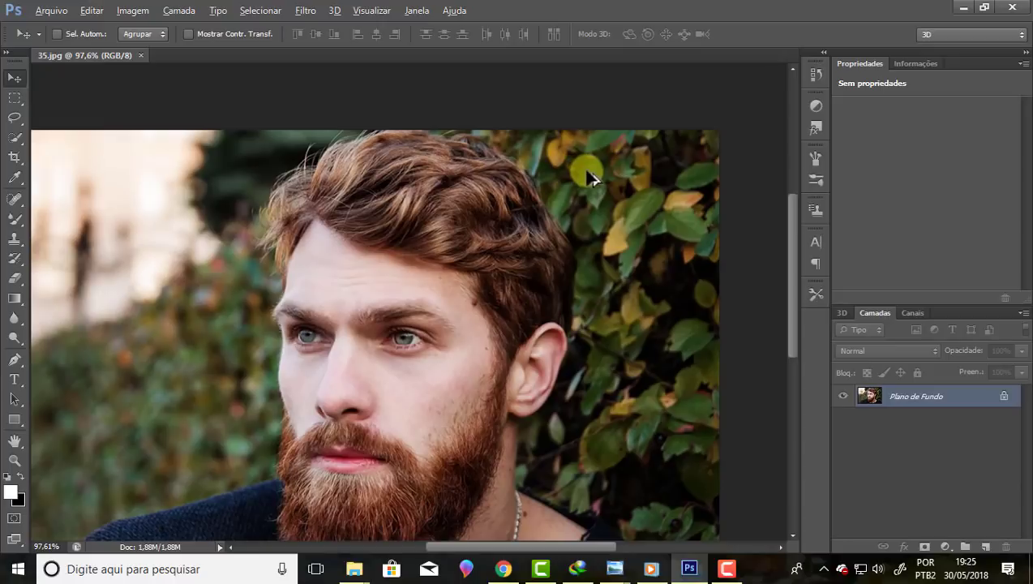
{"action": "scroll", "coordinate": [554, 183], "scroll_direction": "up", "scroll_amount": 2}
{"action": "scroll", "coordinate": [554, 183], "scroll_direction": "up", "scroll_amount": 1}
{"action": "scroll", "coordinate": [549, 168], "scroll_direction": "down", "scroll_amount": 2}
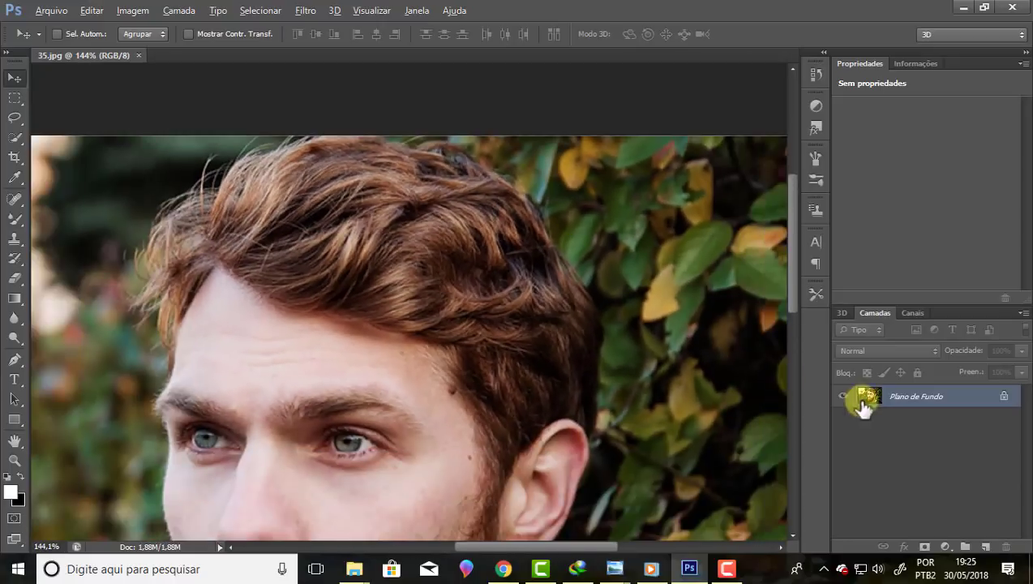
- Duplicate the background layer as Plano de Fundo cópia
{"action": "right_click", "coordinate": [954, 404]}
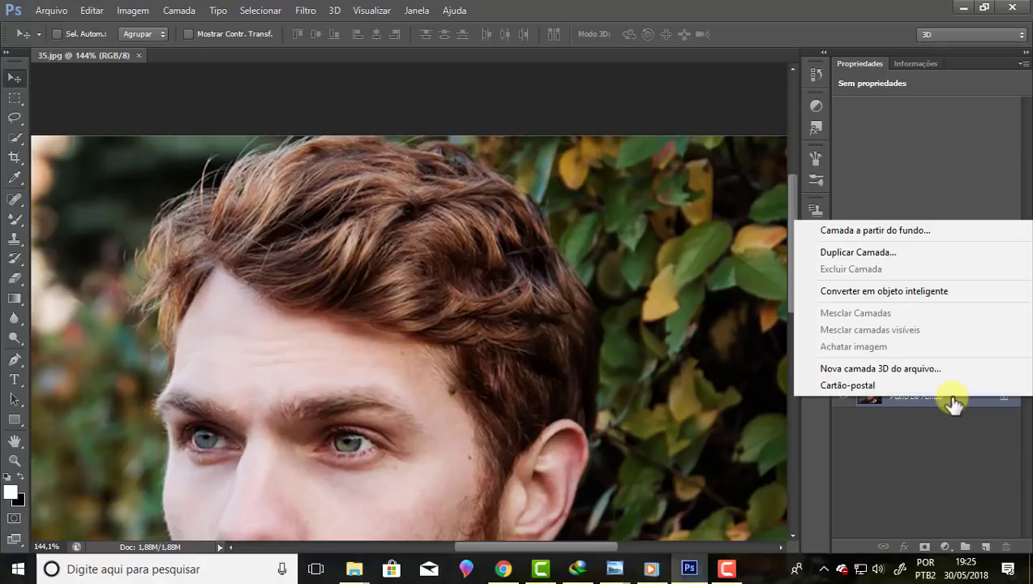
{"action": "left_click", "coordinate": [877, 253]}
{"action": "left_click", "coordinate": [669, 171]}
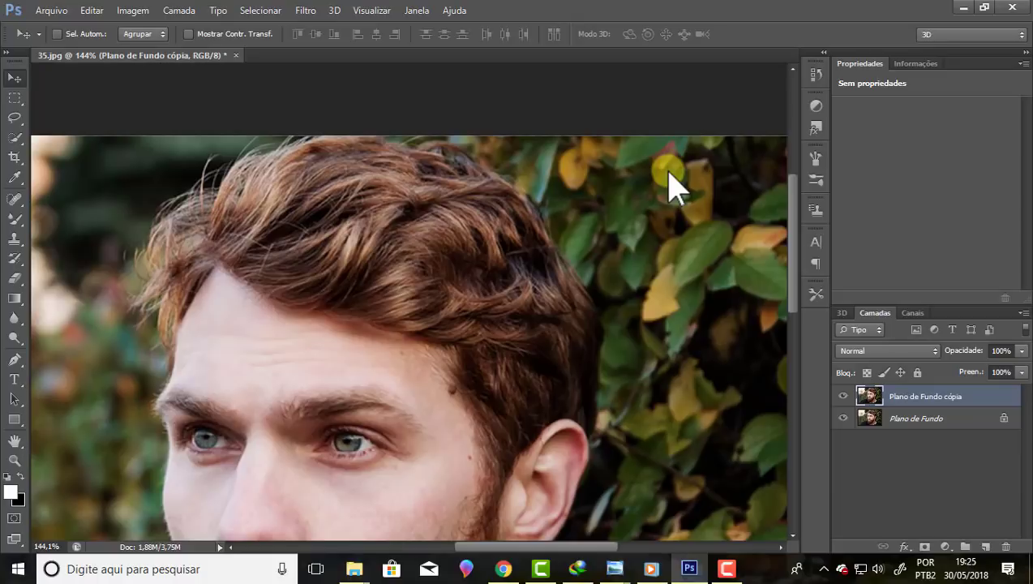
- Select the original Plano de Fundo layer beneath the copy
{"action": "right_click", "coordinate": [904, 399]}
{"action": "right_click", "coordinate": [934, 398]}
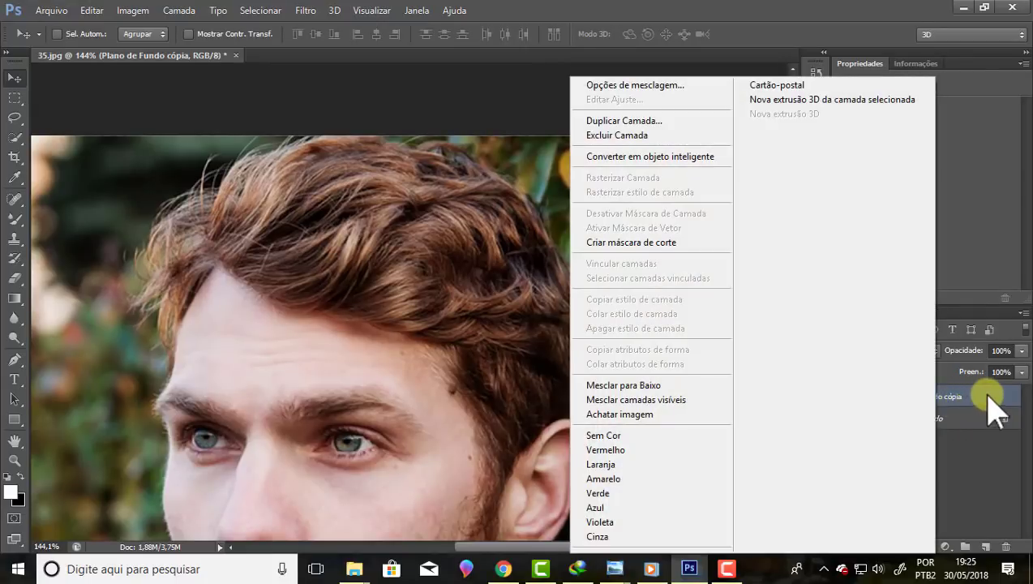
{"action": "right_click", "coordinate": [981, 398]}
{"action": "left_click", "coordinate": [992, 422]}
{"action": "right_click", "coordinate": [970, 422]}
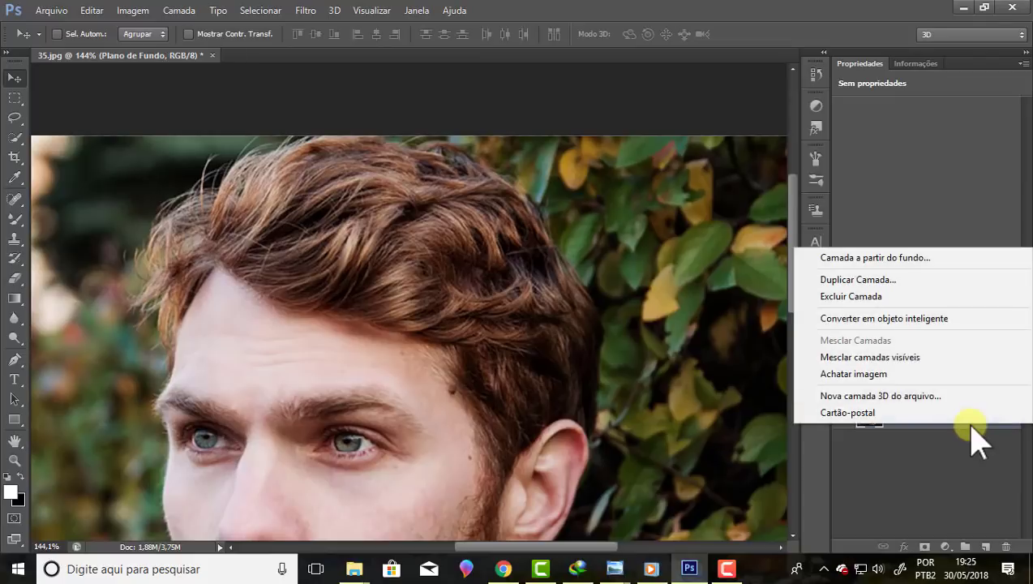
{"action": "left_click", "coordinate": [864, 215]}
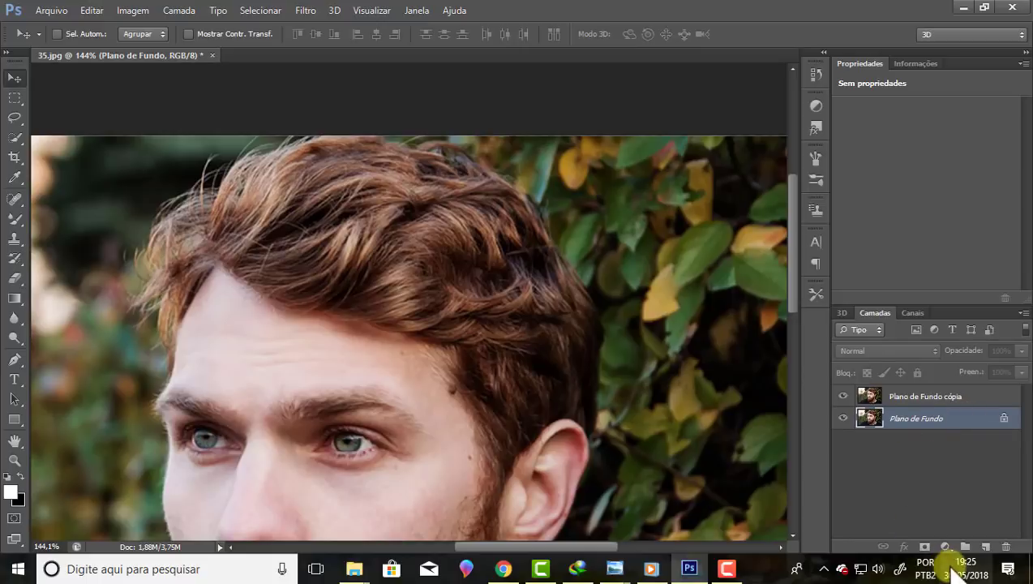
- Add a dark green Cor sólida fill layer, Preenchimento de Cor 1
{"action": "left_click", "coordinate": [947, 547]}
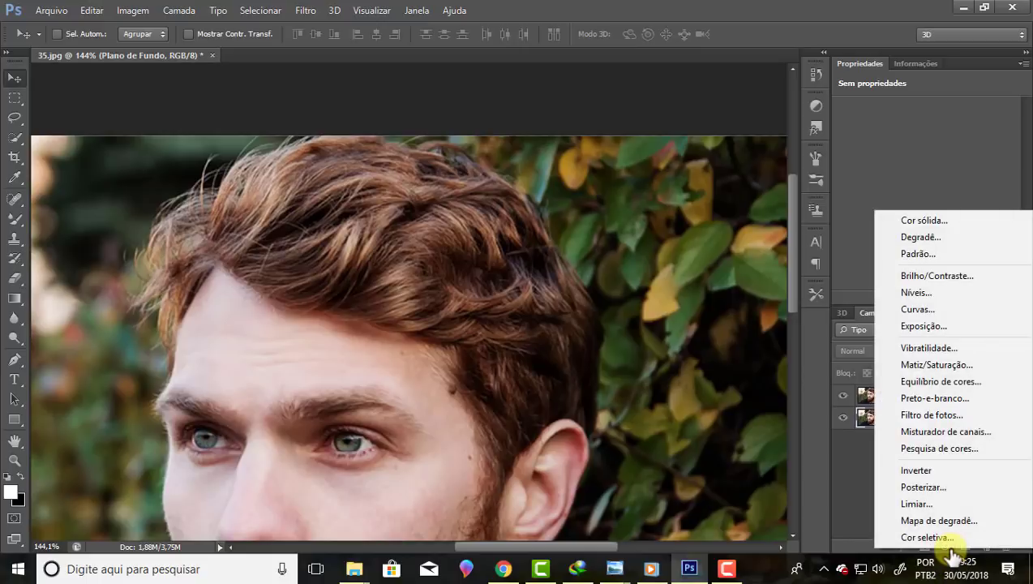
{"action": "left_click", "coordinate": [923, 220]}
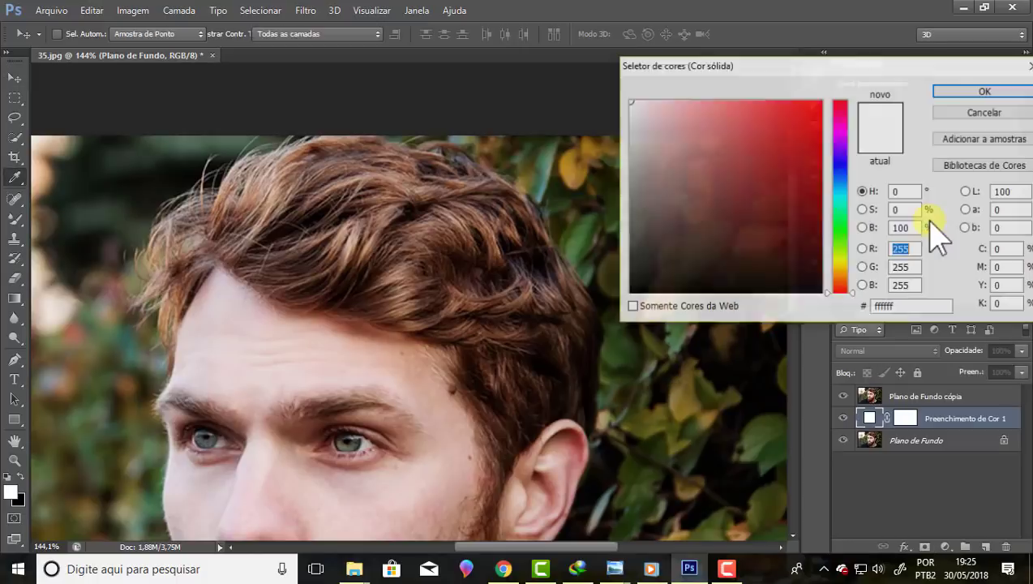
{"action": "left_click", "coordinate": [837, 178]}
{"action": "left_click", "coordinate": [822, 144]}
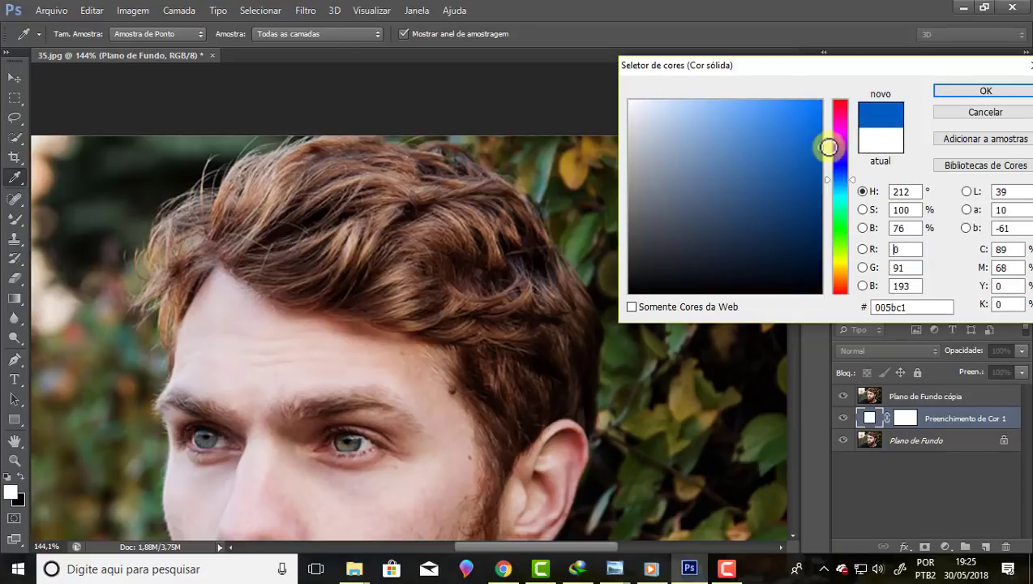
{"action": "left_click", "coordinate": [841, 224]}
{"action": "left_click", "coordinate": [812, 185]}
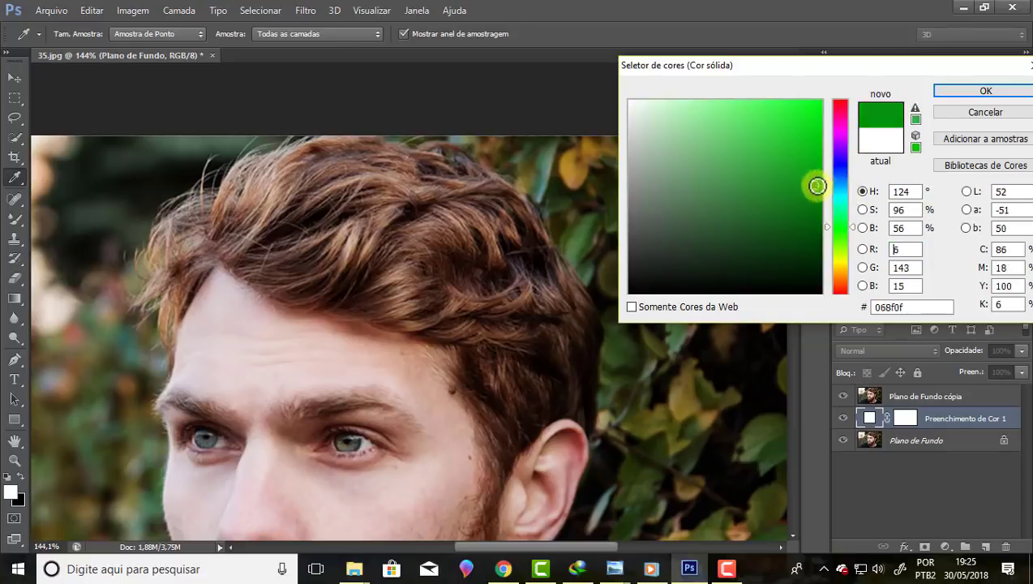
{"action": "left_click", "coordinate": [975, 92]}
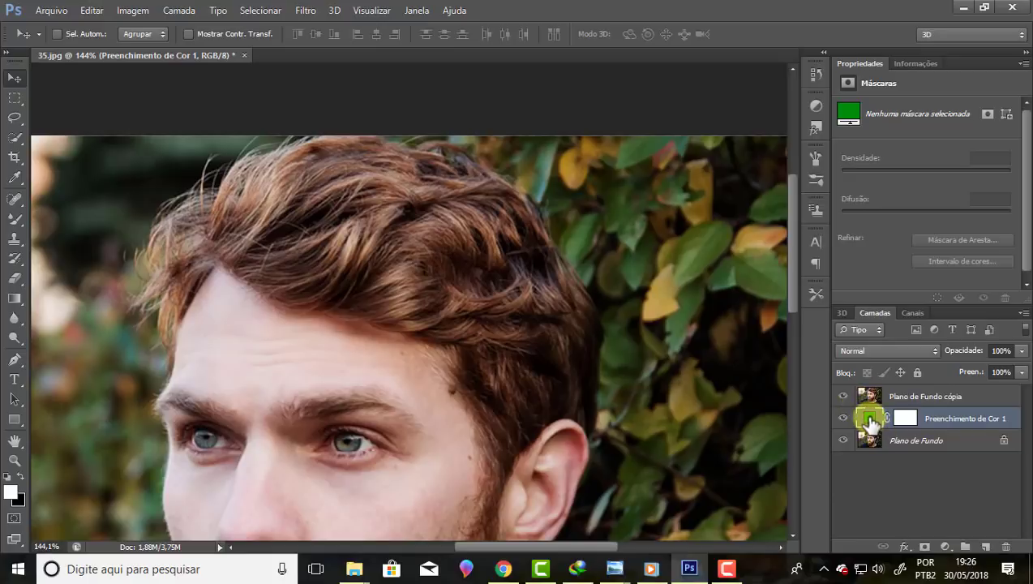
- Try a blue fill colour, then set the fill back to dark green
{"action": "double_click", "coordinate": [870, 420]}
{"action": "mouse_move", "coordinate": [842, 192]}
{"action": "left_mouse_down"}
{"action": "mouse_move", "coordinate": [842, 167]}
{"action": "mouse_move", "coordinate": [773, 82]}
{"action": "left_mouse_up"}
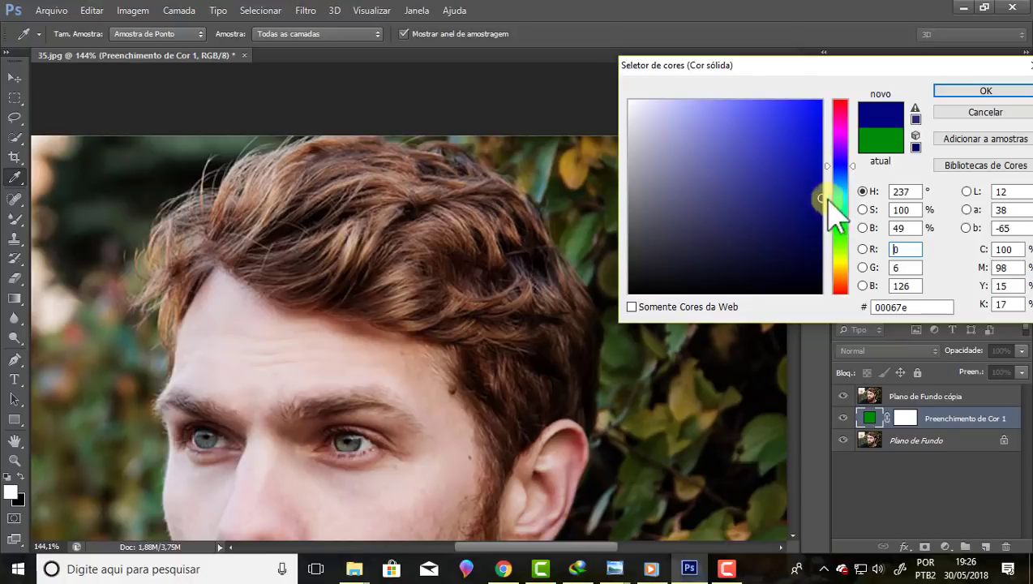
{"action": "left_click", "coordinate": [982, 92]}
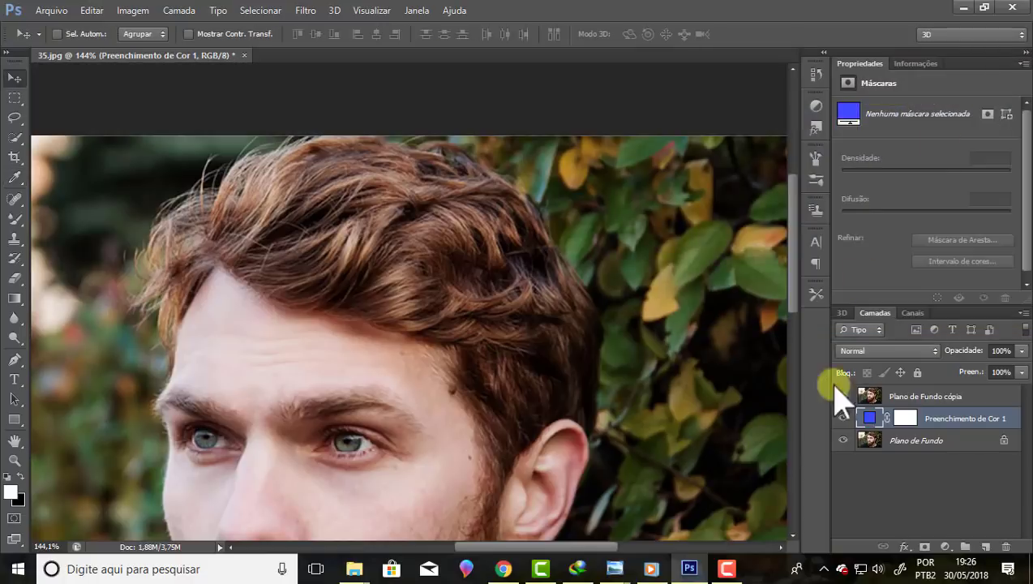
{"action": "double_click", "coordinate": [870, 419]}
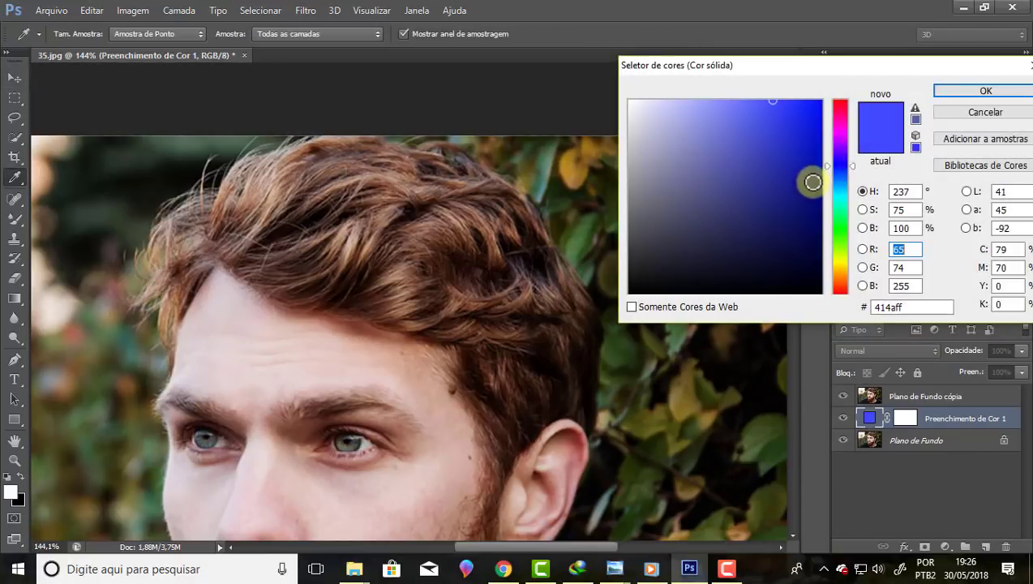
{"action": "left_click_drag", "start_coordinate": [841, 166], "coordinate": [835, 227]}
{"action": "left_click", "coordinate": [822, 201]}
{"action": "left_click", "coordinate": [981, 93]}
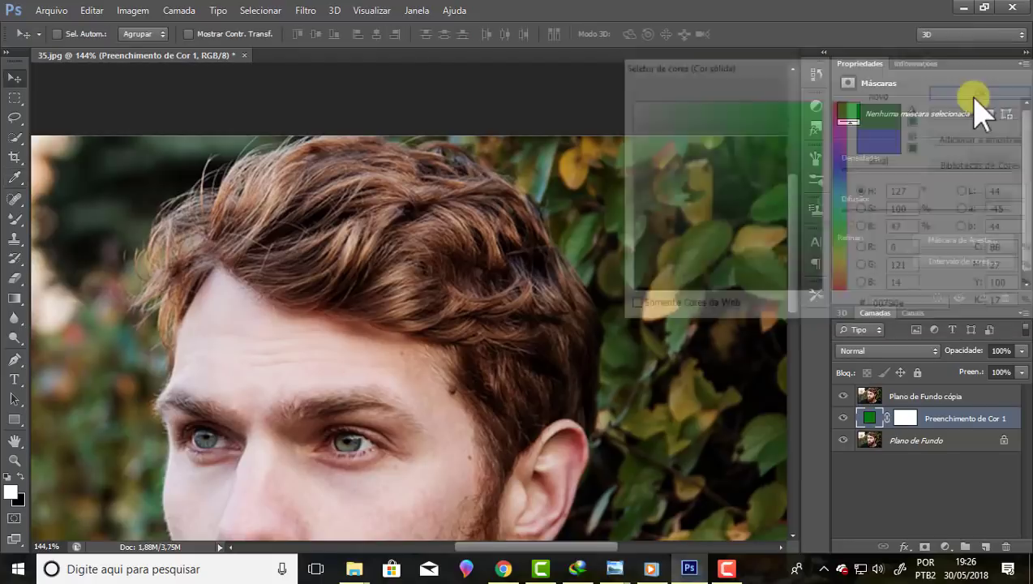
{"action": "scroll", "coordinate": [320, 292], "scroll_direction": "down", "scroll_amount": 5}
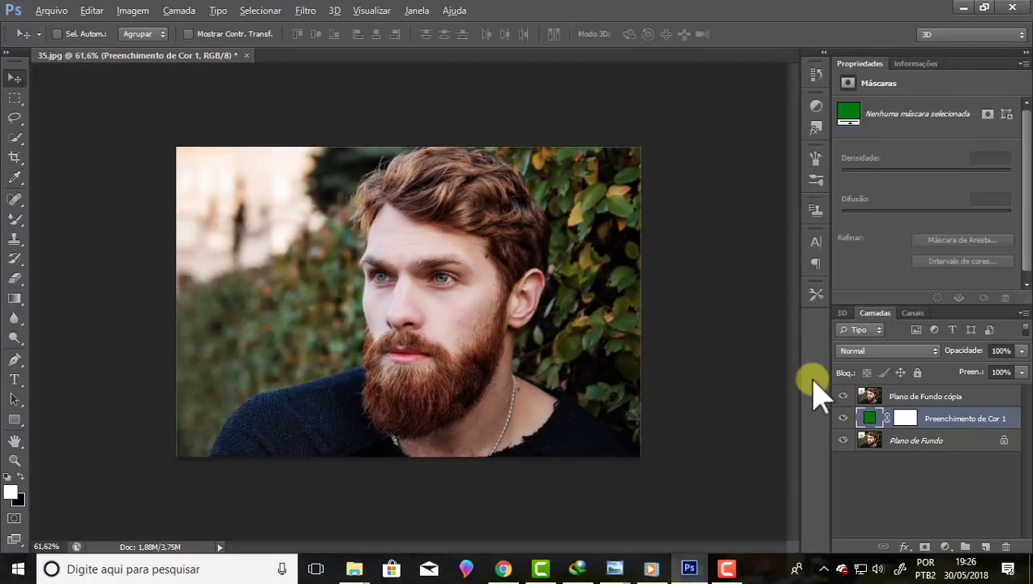
{"action": "scroll", "coordinate": [929, 393], "scroll_direction": "up", "scroll_amount": 2}
- Use the Lasso on Plano de Fundo cópia with 3 px Difusão and Suavização de Serrilhado on
{"action": "left_click", "coordinate": [932, 398]}
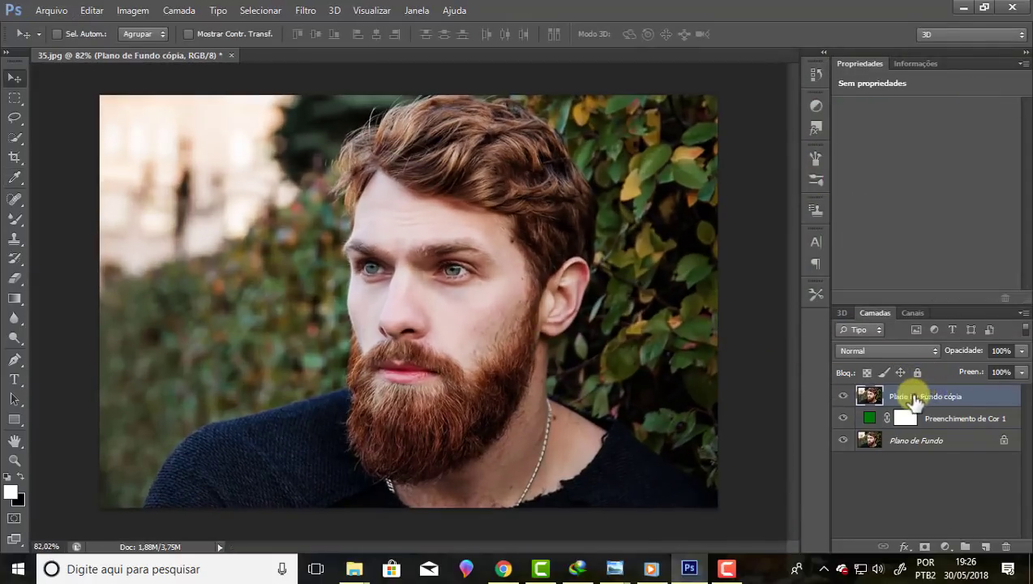
{"action": "left_click", "coordinate": [15, 118]}
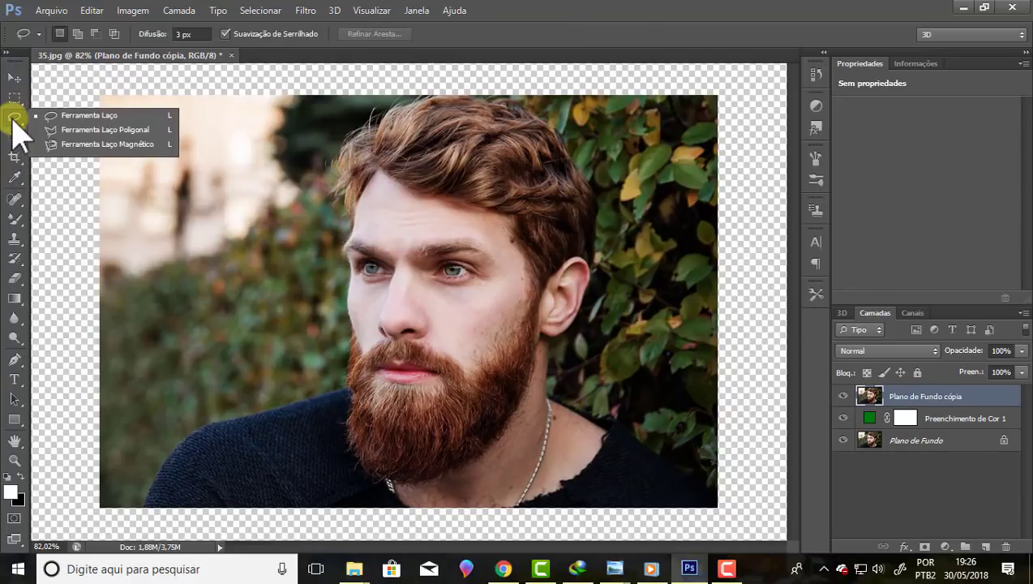
{"action": "left_click", "coordinate": [64, 115]}
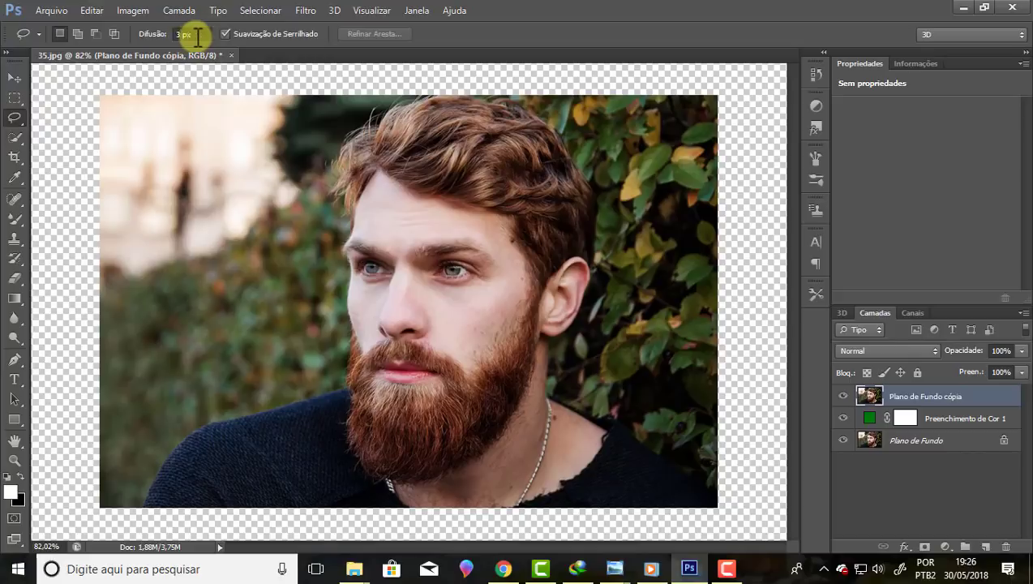
{"action": "left_click_drag", "start_coordinate": [195, 34], "coordinate": [166, 34]}
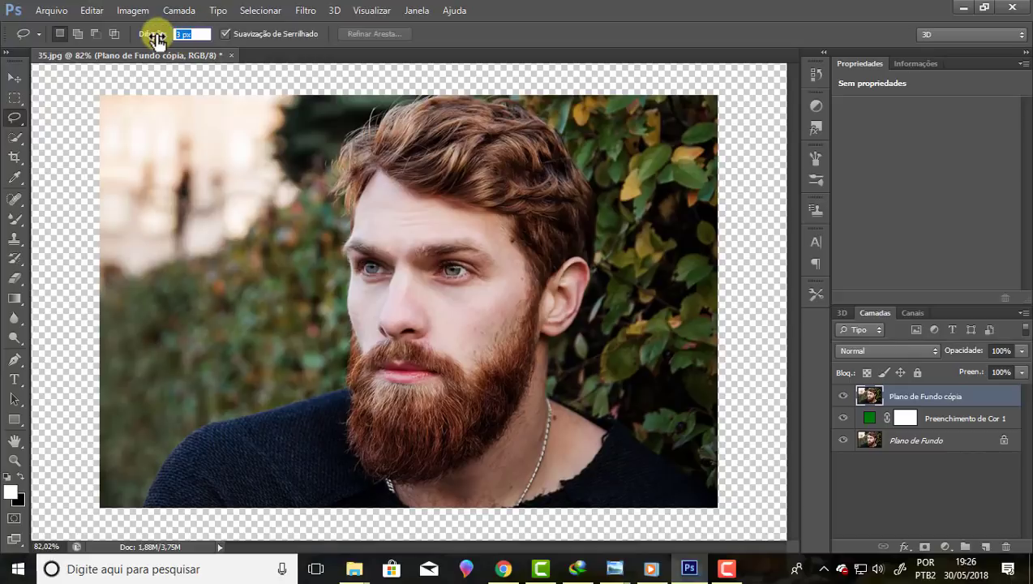
{"action": "type", "text": "2"}
{"action": "mouse_move", "coordinate": [199, 34]}
{"action": "left_mouse_down"}
{"action": "mouse_move", "coordinate": [155, 34]}
{"action": "mouse_move", "coordinate": [184, 34]}
{"action": "left_mouse_up"}
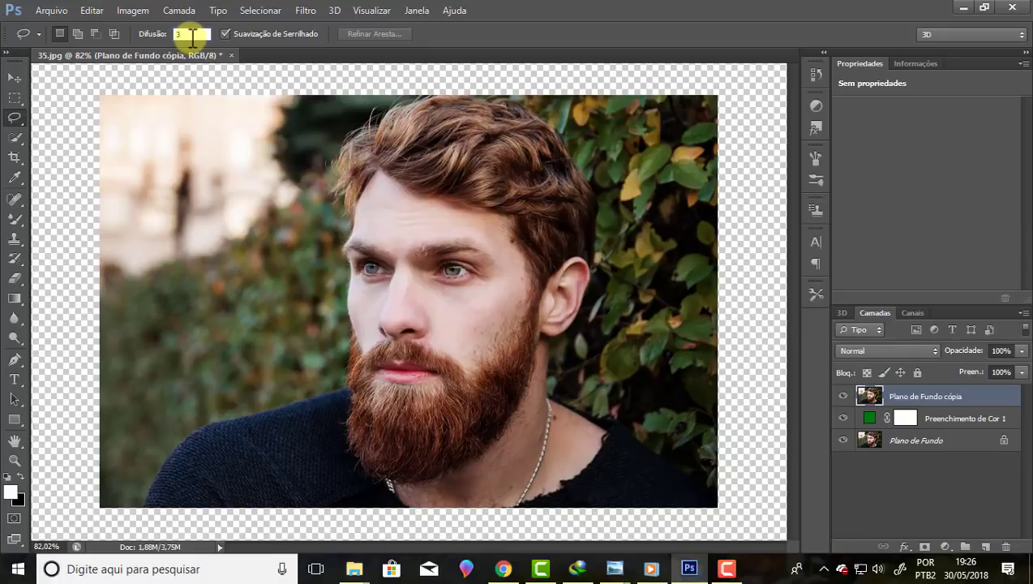
{"action": "key", "text": "Return"}
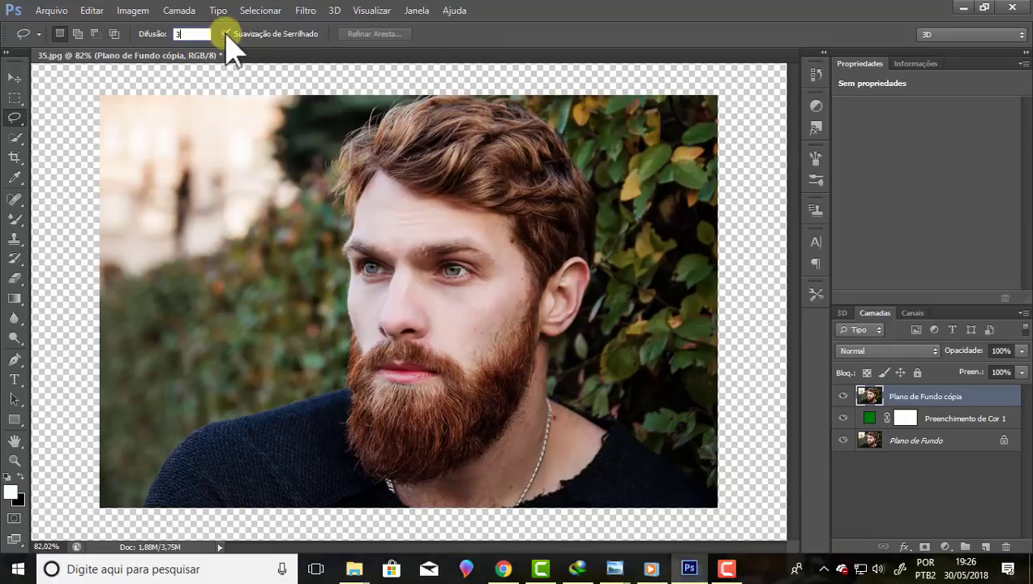
{"action": "left_click", "coordinate": [226, 35]}
{"action": "left_click", "coordinate": [395, 112]}
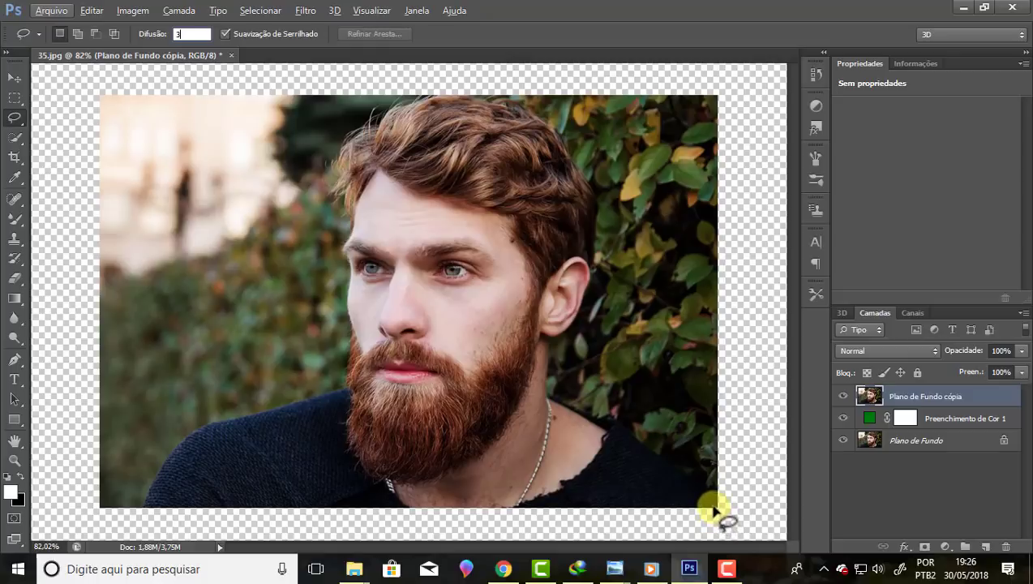
{"action": "key", "text": "Return"}
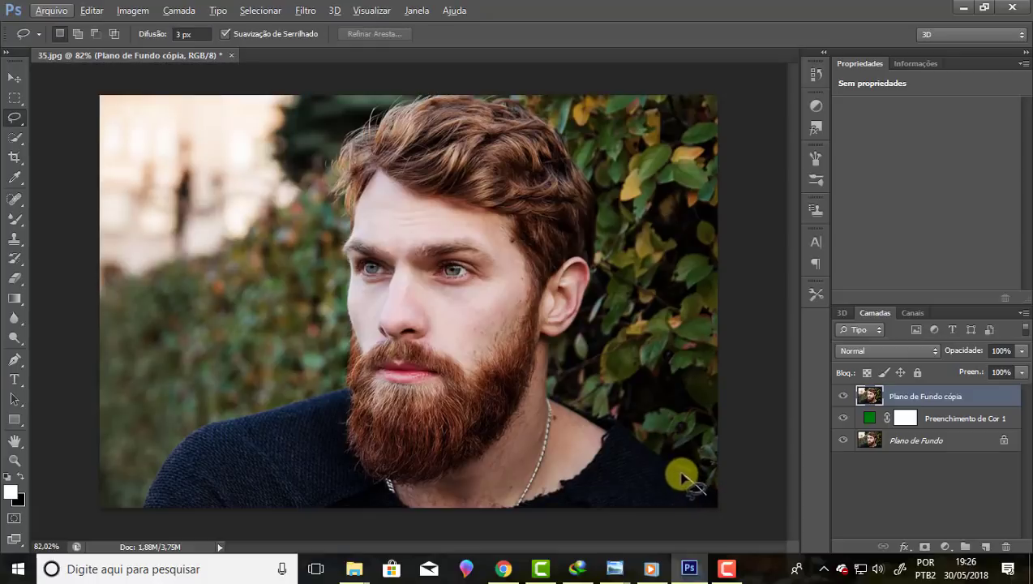
{"action": "mouse_move", "coordinate": [683, 476]}
{"action": "left_mouse_down"}
{"action": "mouse_move", "coordinate": [602, 420]}
{"action": "mouse_move", "coordinate": [549, 403]}
{"action": "mouse_move", "coordinate": [544, 347]}
{"action": "mouse_move", "coordinate": [582, 305]}
{"action": "mouse_move", "coordinate": [597, 212]}
{"action": "mouse_move", "coordinate": [548, 120]}
{"action": "mouse_move", "coordinate": [430, 100]}
{"action": "mouse_move", "coordinate": [364, 131]}
{"action": "mouse_move", "coordinate": [343, 172]}
{"action": "mouse_move", "coordinate": [347, 196]}
{"action": "left_mouse_up"}
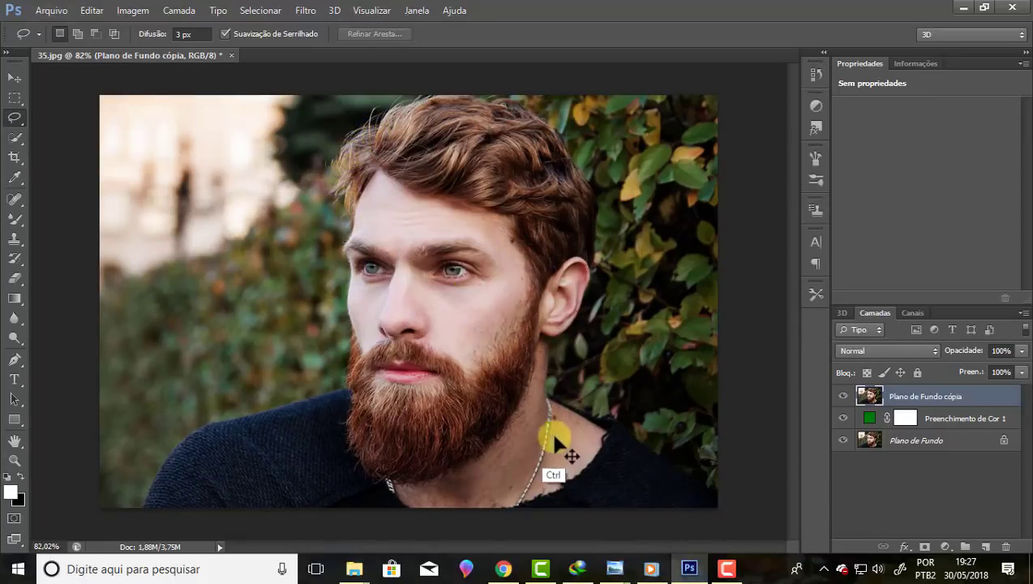
{"action": "left_click_drag", "start_coordinate": [354, 213], "coordinate": [646, 460]}
{"action": "key", "text": "ctrl+d"}
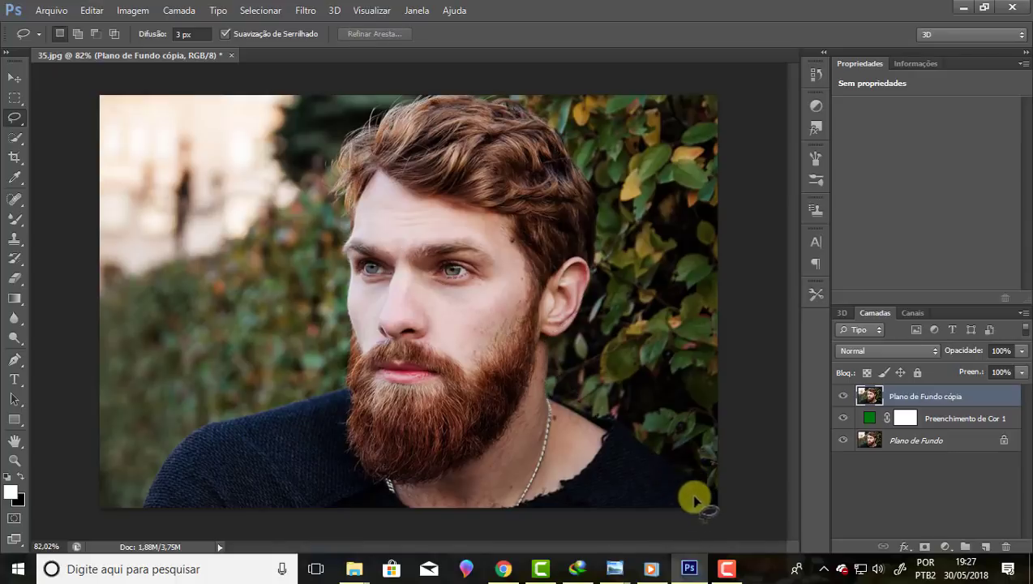
{"action": "mouse_move", "coordinate": [715, 508]}
{"action": "left_mouse_down"}
{"action": "mouse_move", "coordinate": [618, 427]}
{"action": "mouse_move", "coordinate": [555, 405]}
{"action": "mouse_move", "coordinate": [544, 388]}
{"action": "mouse_move", "coordinate": [549, 344]}
{"action": "mouse_move", "coordinate": [584, 288]}
{"action": "mouse_move", "coordinate": [593, 248]}
{"action": "mouse_move", "coordinate": [586, 195]}
{"action": "mouse_move", "coordinate": [538, 122]}
{"action": "mouse_move", "coordinate": [477, 101]}
{"action": "mouse_move", "coordinate": [415, 103]}
{"action": "mouse_move", "coordinate": [353, 138]}
{"action": "mouse_move", "coordinate": [340, 164]}
{"action": "mouse_move", "coordinate": [350, 204]}
{"action": "left_mouse_up"}
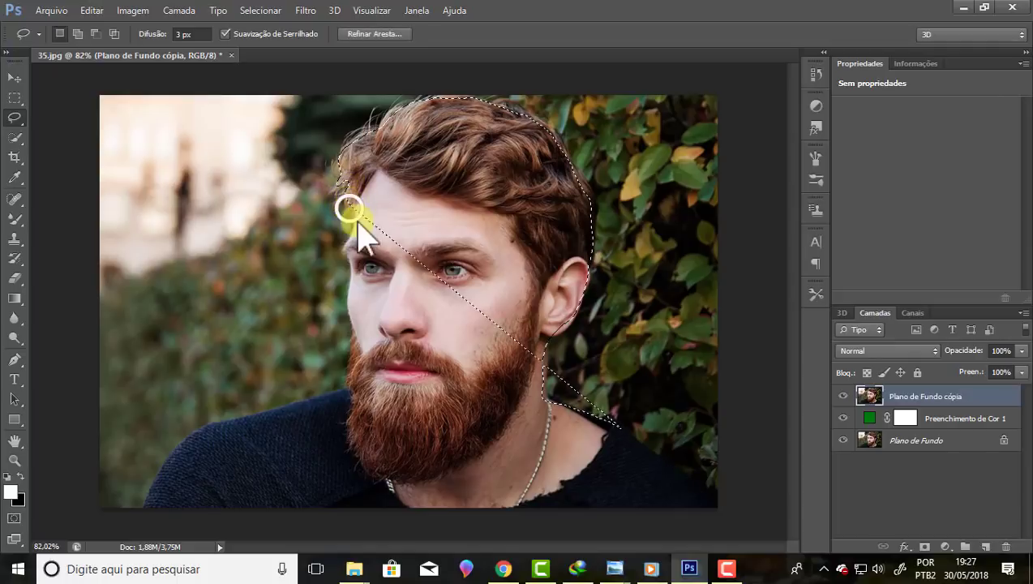
{"action": "right_click", "coordinate": [350, 208]}
{"action": "left_click", "coordinate": [528, 67]}
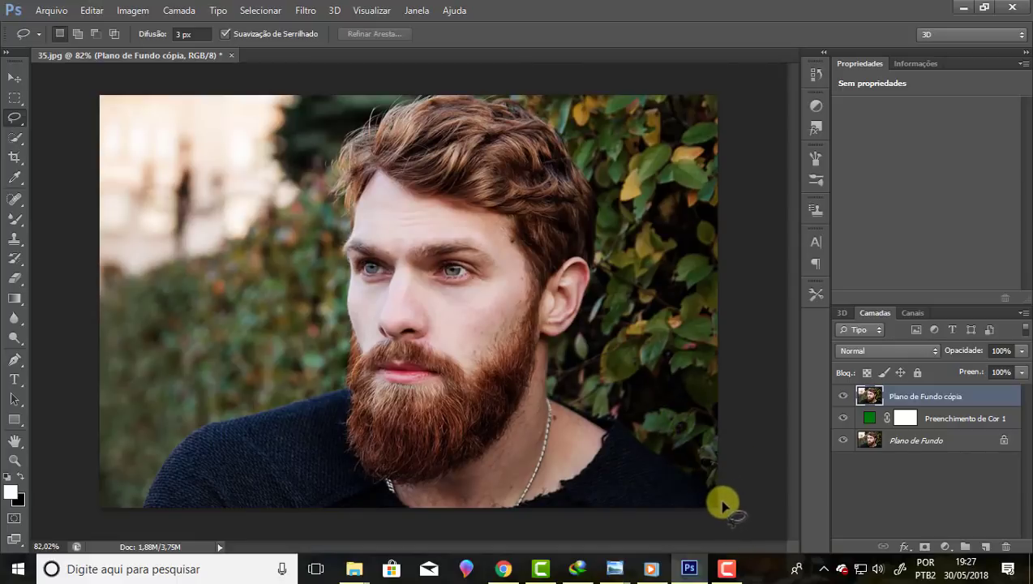
- Lasso one closed outline around the shoulders, jaw, hair, face and beard
{"action": "mouse_move", "coordinate": [718, 500]}
{"action": "left_mouse_down"}
{"action": "mouse_move", "coordinate": [641, 454]}
{"action": "mouse_move", "coordinate": [715, 507]}
{"action": "mouse_move", "coordinate": [643, 439]}
{"action": "mouse_move", "coordinate": [565, 412]}
{"action": "left_mouse_up"}
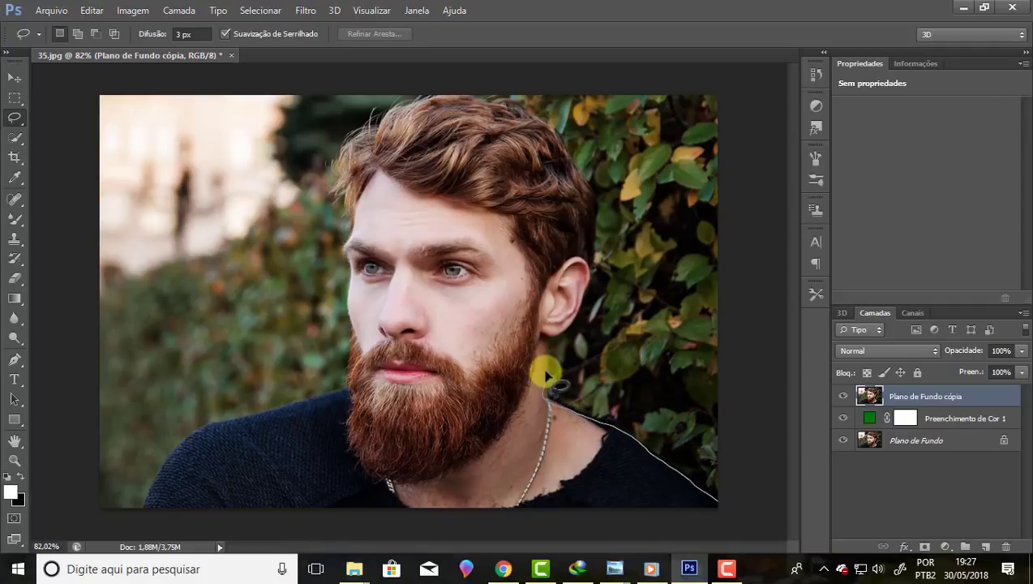
{"action": "left_click_drag", "start_coordinate": [546, 375], "coordinate": [595, 220]}
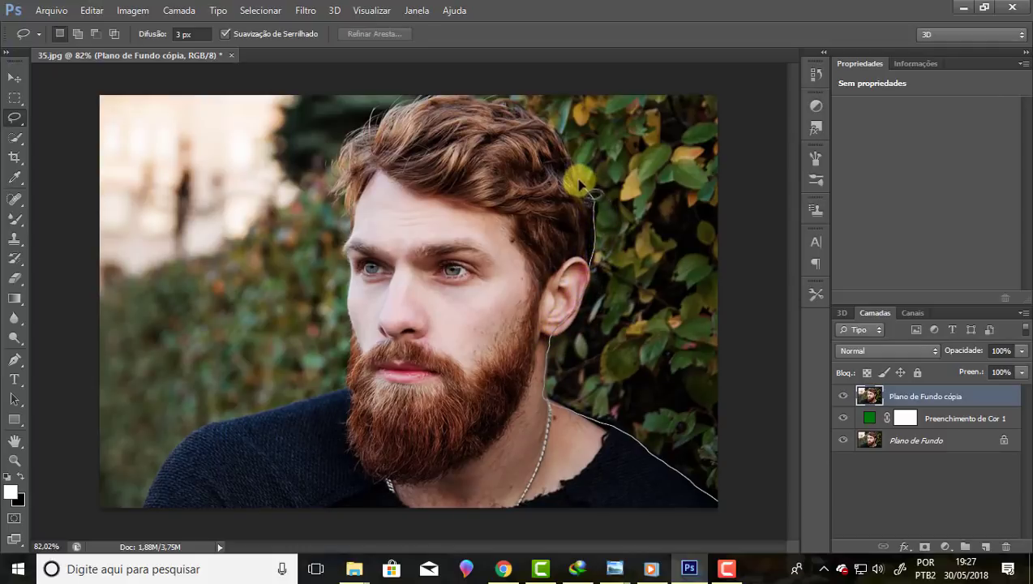
{"action": "mouse_move", "coordinate": [579, 182]}
{"action": "left_mouse_down"}
{"action": "mouse_move", "coordinate": [546, 128]}
{"action": "mouse_move", "coordinate": [459, 99]}
{"action": "mouse_move", "coordinate": [412, 108]}
{"action": "left_mouse_up"}
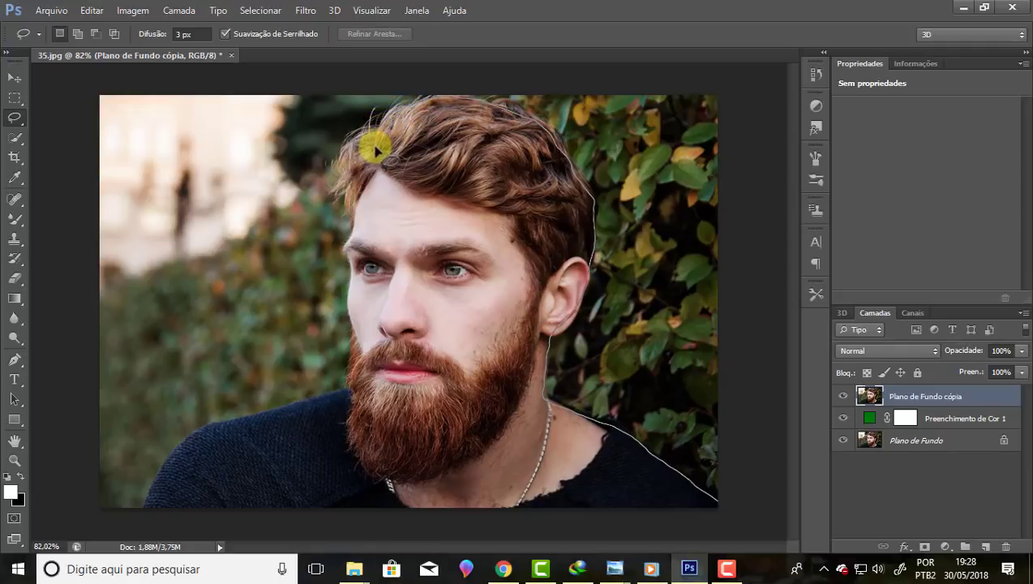
{"action": "mouse_move", "coordinate": [365, 136]}
{"action": "left_mouse_down"}
{"action": "mouse_move", "coordinate": [344, 152]}
{"action": "mouse_move", "coordinate": [345, 194]}
{"action": "left_mouse_up"}
{"action": "mouse_move", "coordinate": [352, 360]}
{"action": "left_mouse_down"}
{"action": "mouse_move", "coordinate": [350, 383]}
{"action": "mouse_move", "coordinate": [325, 399]}
{"action": "mouse_move", "coordinate": [245, 427]}
{"action": "mouse_move", "coordinate": [201, 429]}
{"action": "mouse_move", "coordinate": [145, 503]}
{"action": "mouse_move", "coordinate": [375, 535]}
{"action": "mouse_move", "coordinate": [582, 538]}
{"action": "mouse_move", "coordinate": [681, 538]}
{"action": "mouse_move", "coordinate": [721, 525]}
{"action": "mouse_move", "coordinate": [717, 505]}
{"action": "left_mouse_up"}
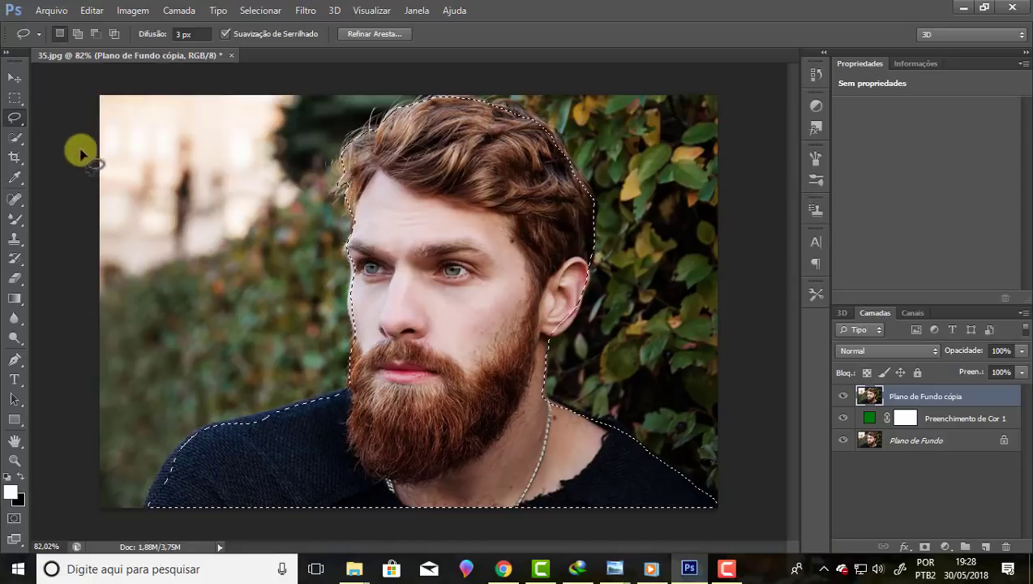
- Add the left shoulder to the selection, then open Refinar Aresta
{"action": "left_click", "coordinate": [77, 34]}
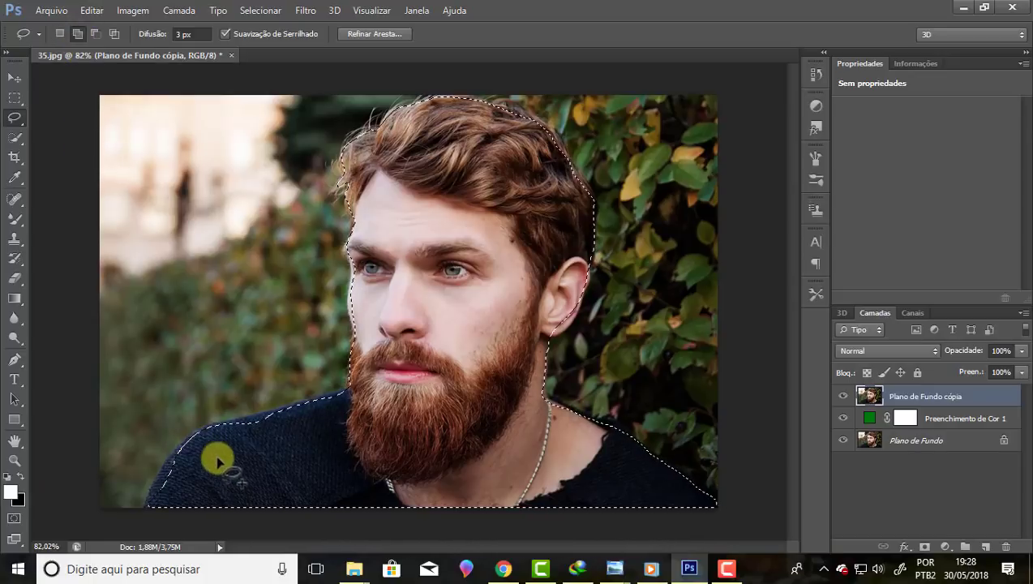
{"action": "left_click_drag", "start_coordinate": [214, 454], "coordinate": [154, 503]}
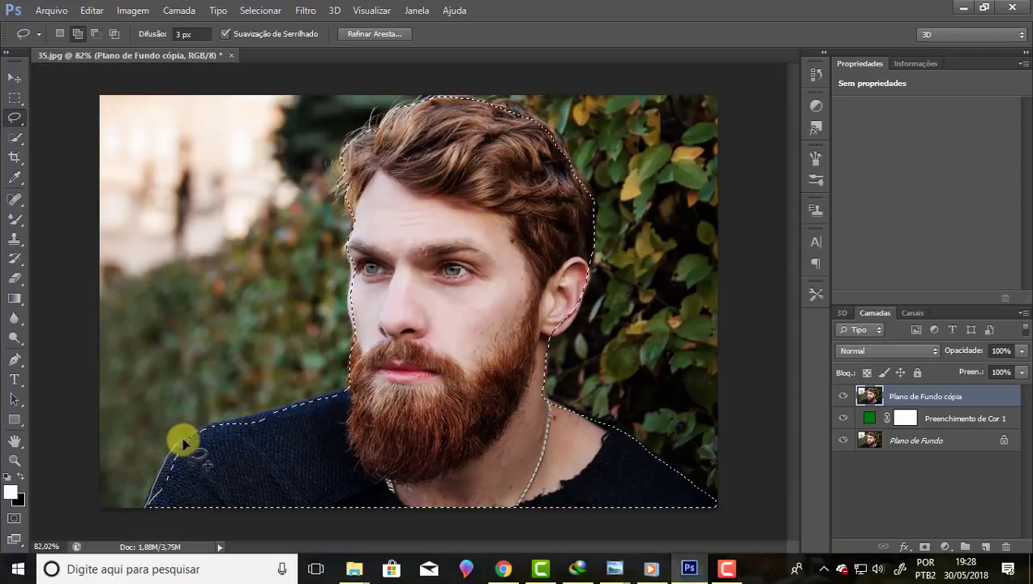
{"action": "left_click_drag", "start_coordinate": [200, 431], "coordinate": [223, 424]}
{"action": "mouse_move", "coordinate": [250, 419]}
{"action": "left_mouse_down"}
{"action": "mouse_move", "coordinate": [355, 390]}
{"action": "mouse_move", "coordinate": [545, 398]}
{"action": "mouse_move", "coordinate": [612, 423]}
{"action": "mouse_move", "coordinate": [665, 478]}
{"action": "mouse_move", "coordinate": [450, 521]}
{"action": "mouse_move", "coordinate": [173, 498]}
{"action": "left_mouse_up"}
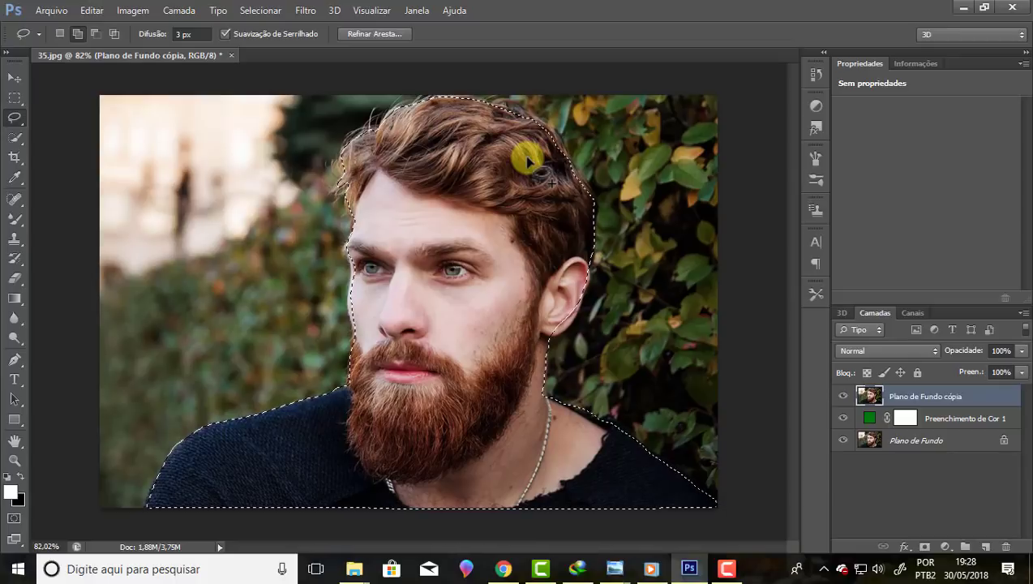
{"action": "left_click", "coordinate": [362, 34]}
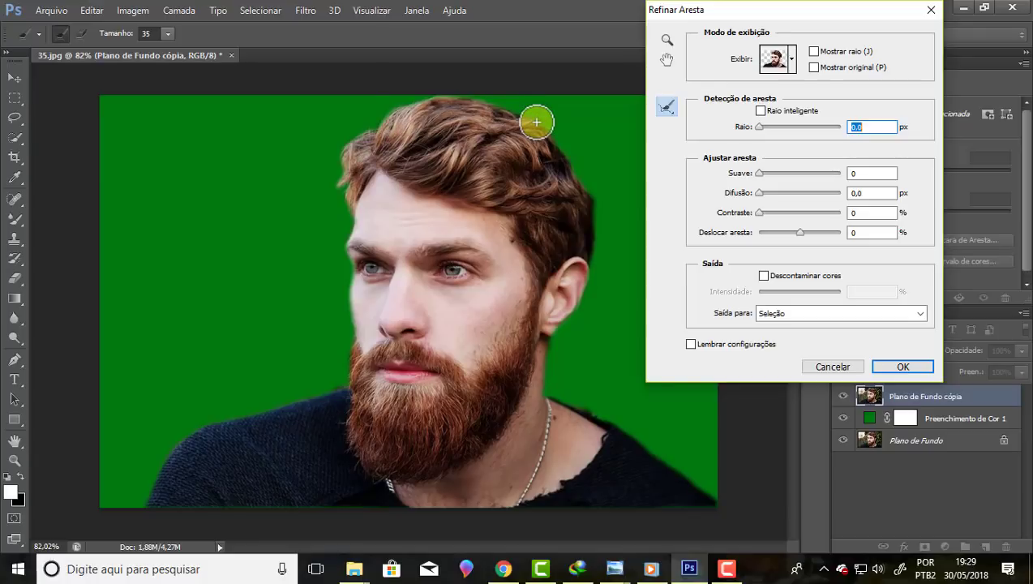
- Enable Raio inteligente and set Exibir to Em camadas (L)
{"action": "left_click", "coordinate": [762, 111]}
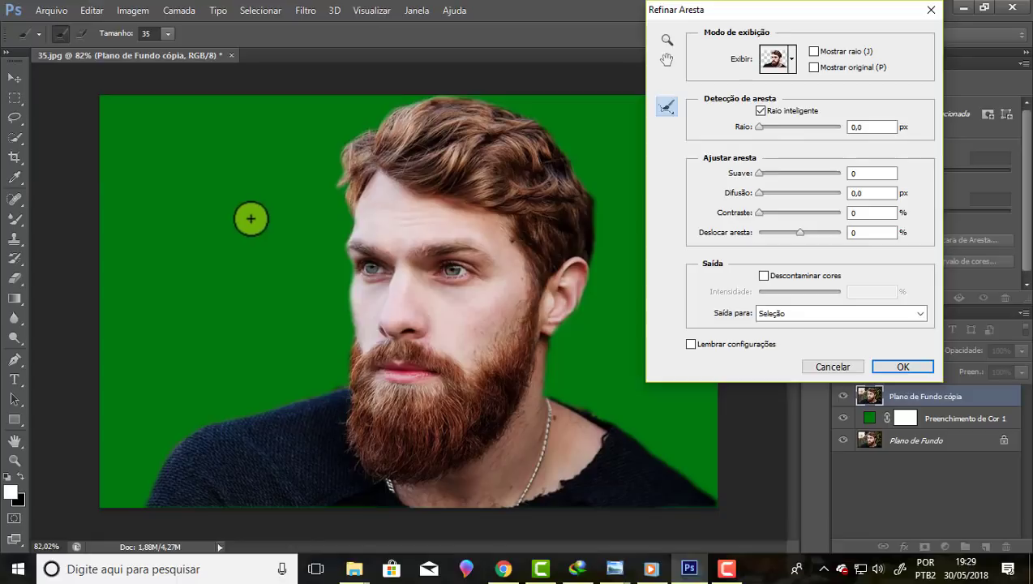
{"action": "left_click_drag", "start_coordinate": [803, 11], "coordinate": [500, 18]}
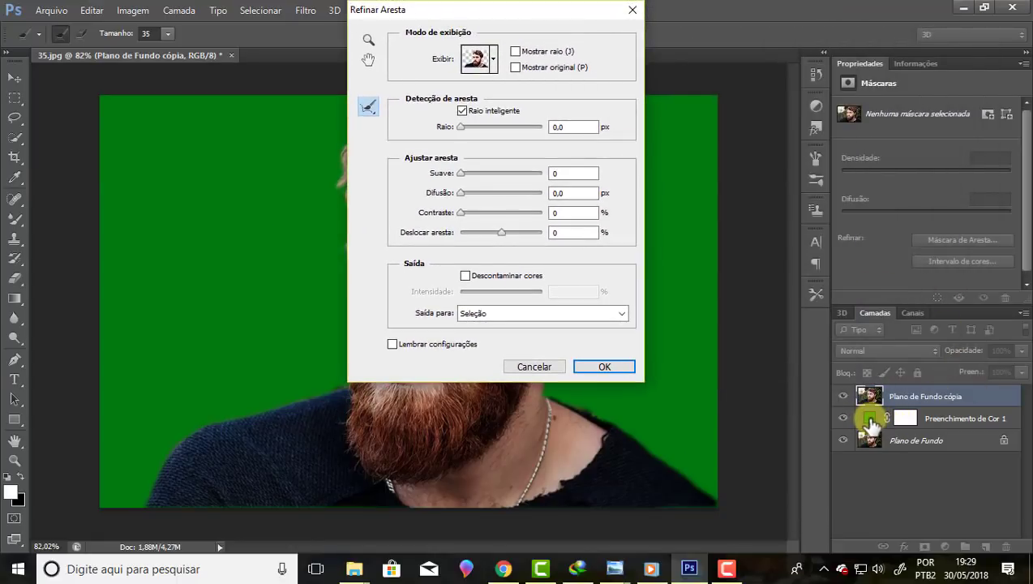
{"action": "mouse_move", "coordinate": [523, 10]}
{"action": "left_mouse_down"}
{"action": "mouse_move", "coordinate": [631, 37]}
{"action": "mouse_move", "coordinate": [917, 32]}
{"action": "left_mouse_up"}
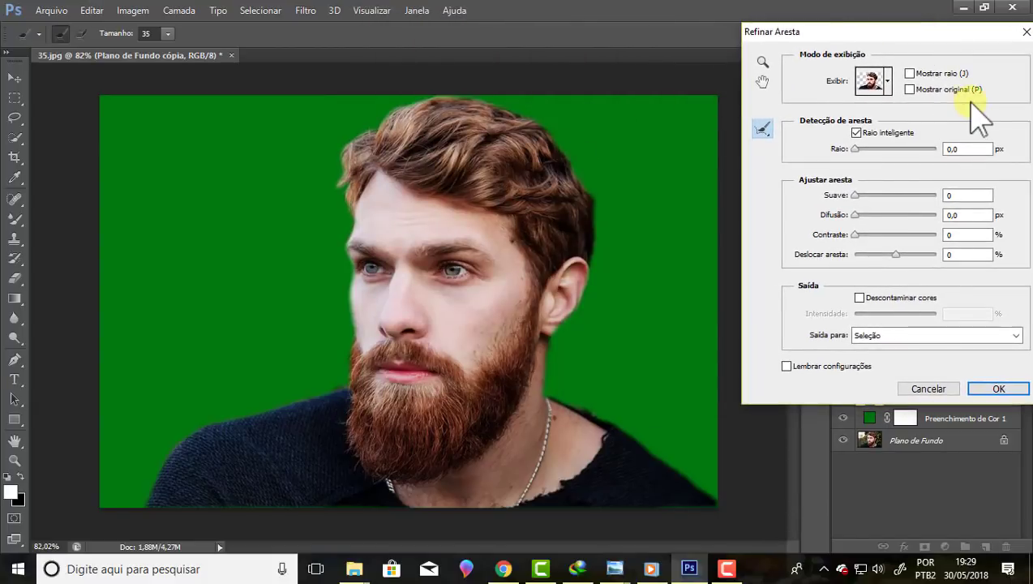
{"action": "left_click", "coordinate": [888, 81]}
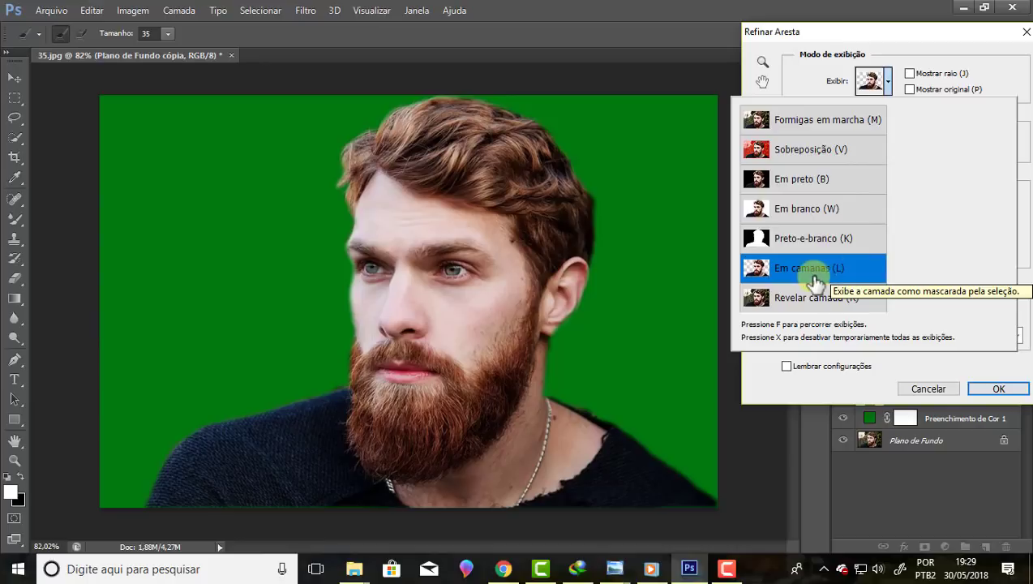
{"action": "left_click", "coordinate": [946, 38]}
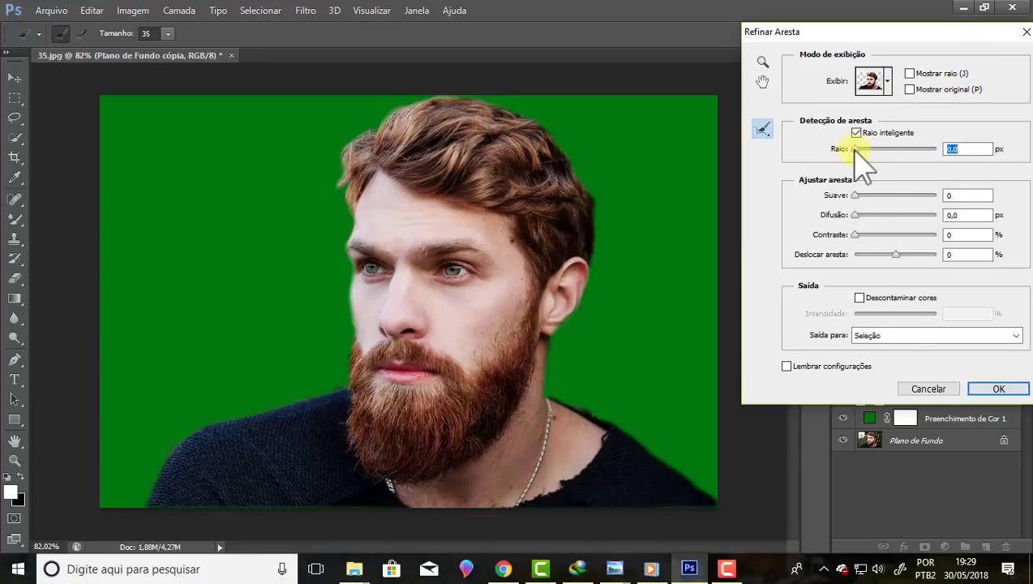
- Brush along the hair edge and settle the Raio at 23.2 px
{"action": "left_click_drag", "start_coordinate": [856, 148], "coordinate": [870, 149]}
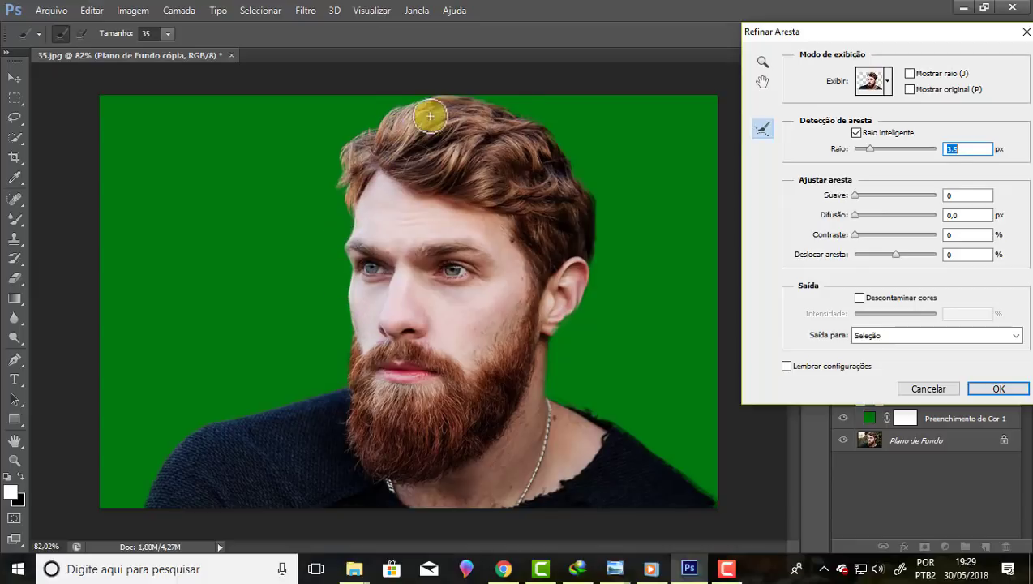
{"action": "left_click_drag", "start_coordinate": [871, 148], "coordinate": [899, 151]}
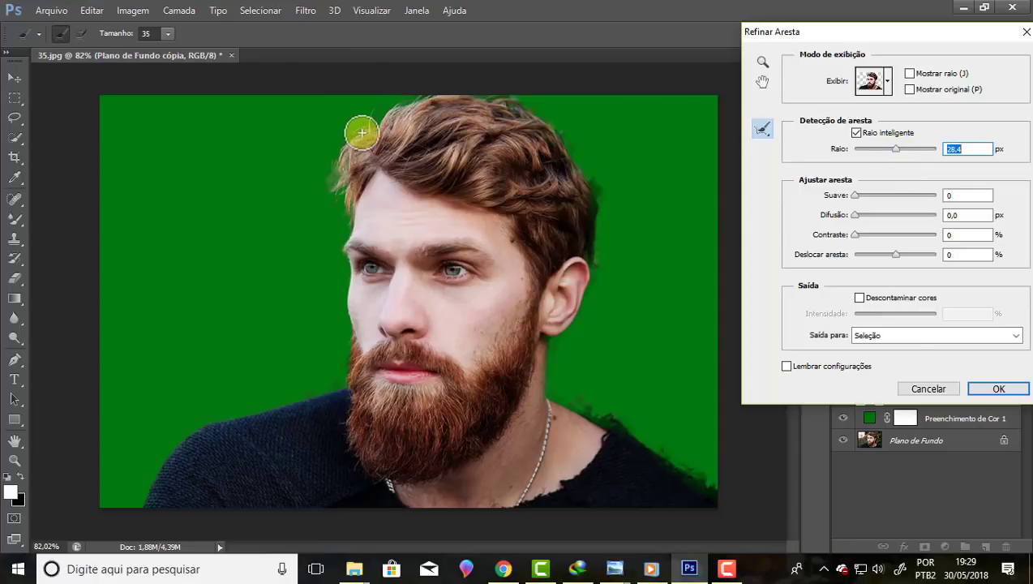
{"action": "mouse_move", "coordinate": [572, 135]}
{"action": "left_mouse_down"}
{"action": "mouse_move", "coordinate": [581, 255]}
{"action": "mouse_move", "coordinate": [604, 233]}
{"action": "mouse_move", "coordinate": [579, 139]}
{"action": "mouse_move", "coordinate": [505, 103]}
{"action": "mouse_move", "coordinate": [534, 107]}
{"action": "left_mouse_up"}
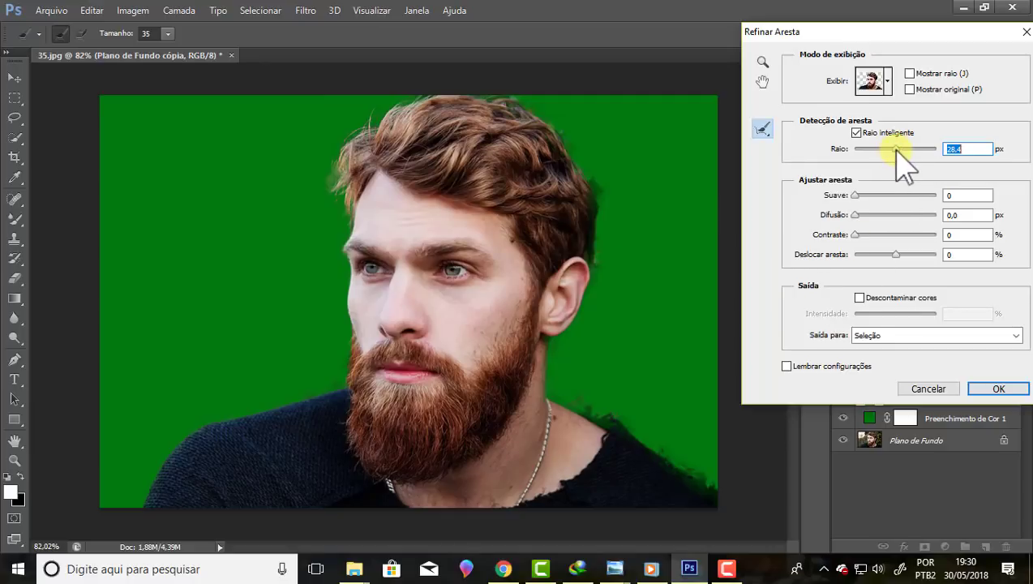
{"action": "left_click_drag", "start_coordinate": [897, 148], "coordinate": [906, 151]}
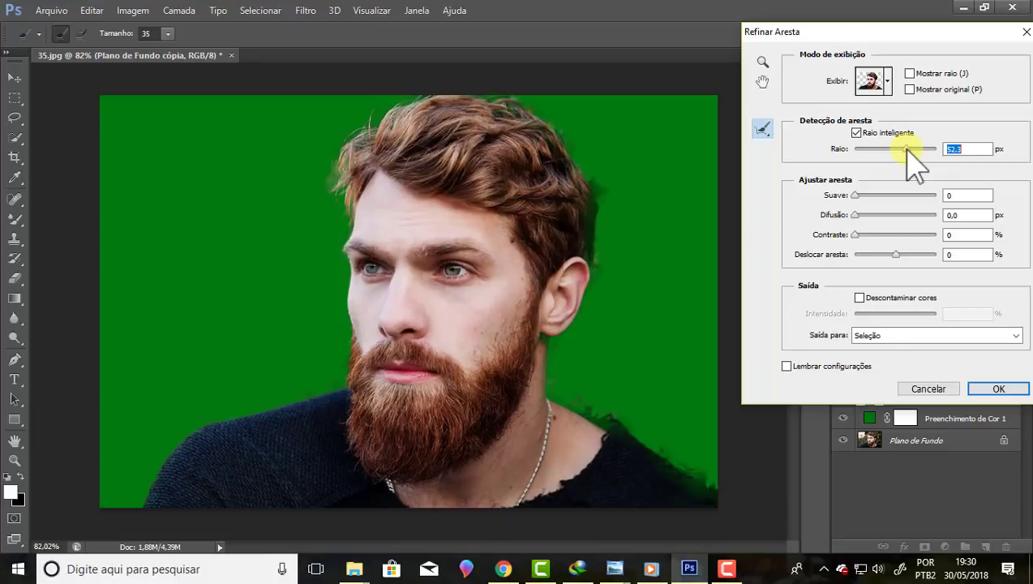
{"action": "left_click_drag", "start_coordinate": [907, 149], "coordinate": [894, 152]}
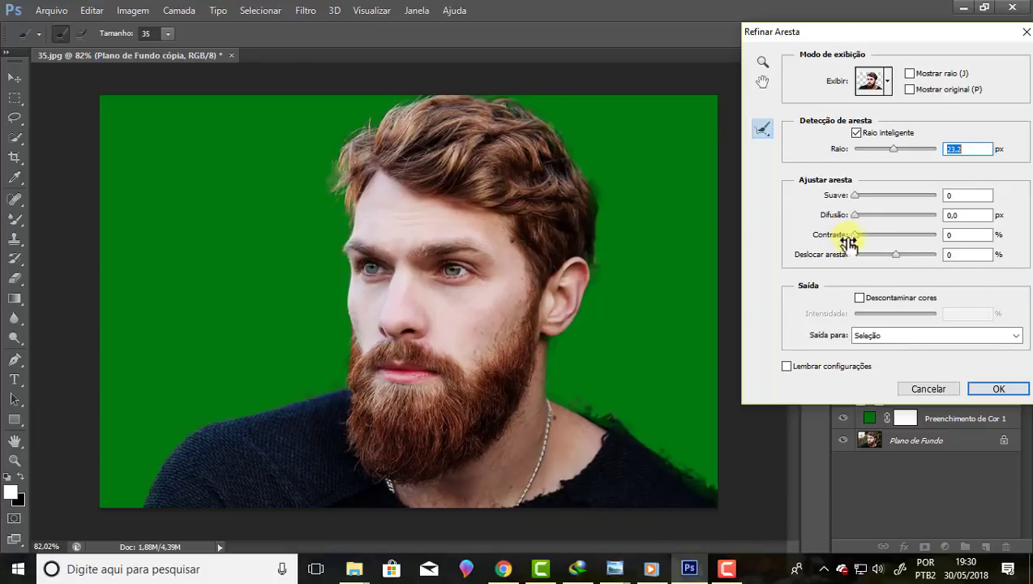
- In Refinar Aresta, set Contraste to 11%, Difusão to 1,3 px and Deslocar aresta to +33%
{"action": "left_click_drag", "start_coordinate": [858, 234], "coordinate": [874, 237]}
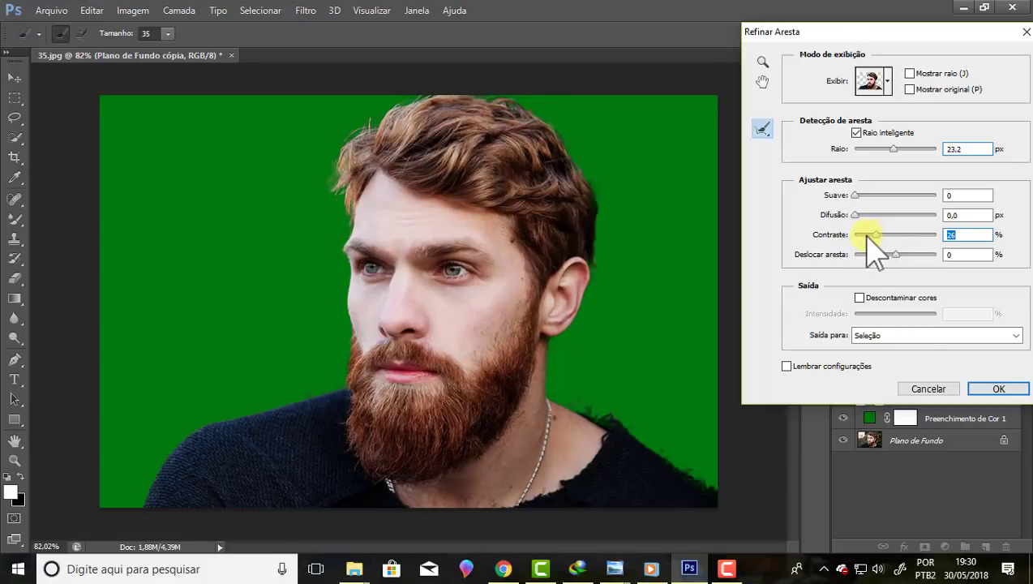
{"action": "left_click_drag", "start_coordinate": [866, 235], "coordinate": [883, 235]}
{"action": "left_click_drag", "start_coordinate": [856, 216], "coordinate": [861, 216]}
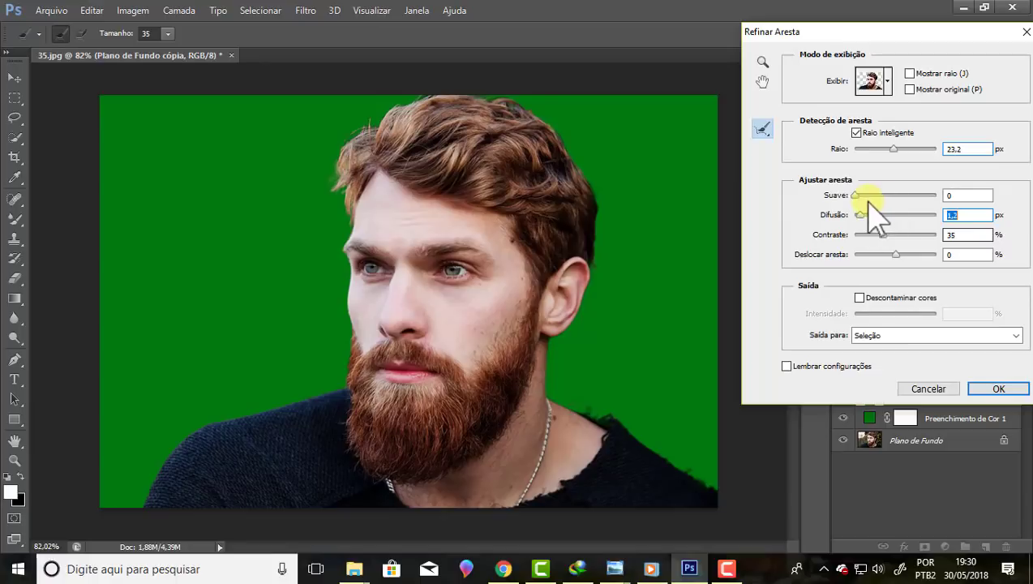
{"action": "left_click_drag", "start_coordinate": [862, 214], "coordinate": [862, 217]}
{"action": "left_click_drag", "start_coordinate": [899, 254], "coordinate": [888, 255]}
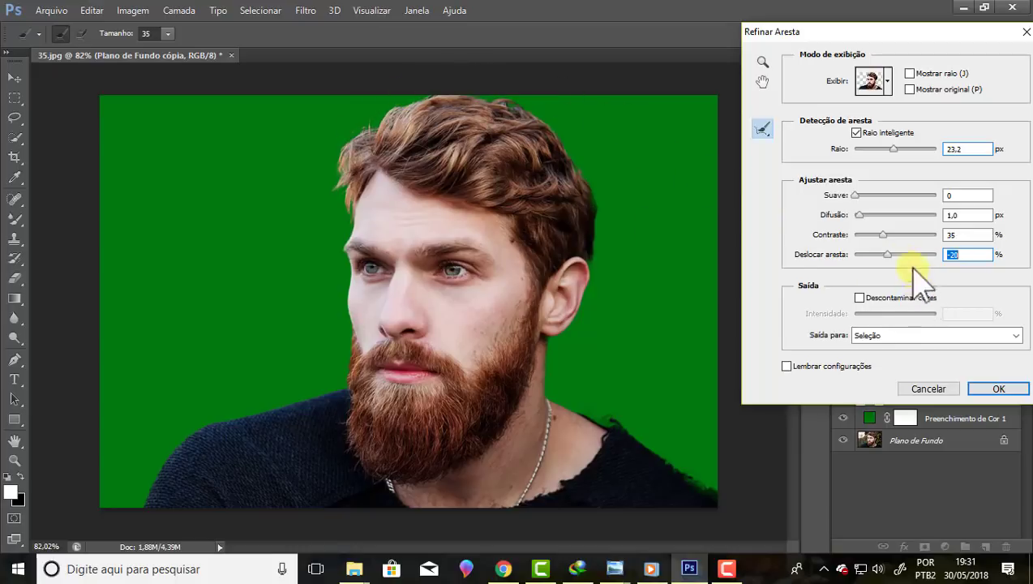
{"action": "mouse_move", "coordinate": [889, 253]}
{"action": "left_mouse_down"}
{"action": "mouse_move", "coordinate": [872, 254]}
{"action": "mouse_move", "coordinate": [910, 258]}
{"action": "left_mouse_up"}
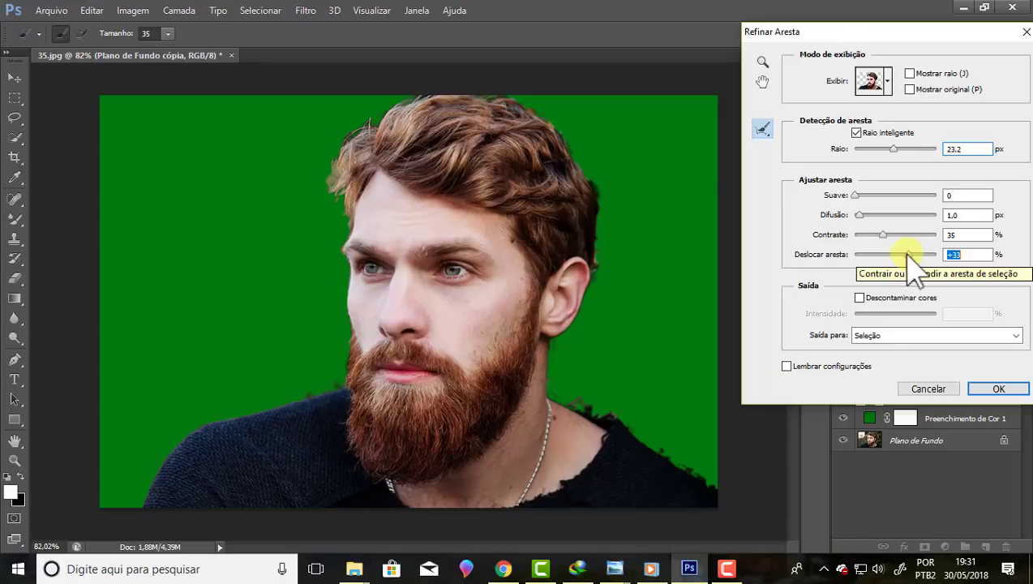
{"action": "left_click", "coordinate": [860, 214]}
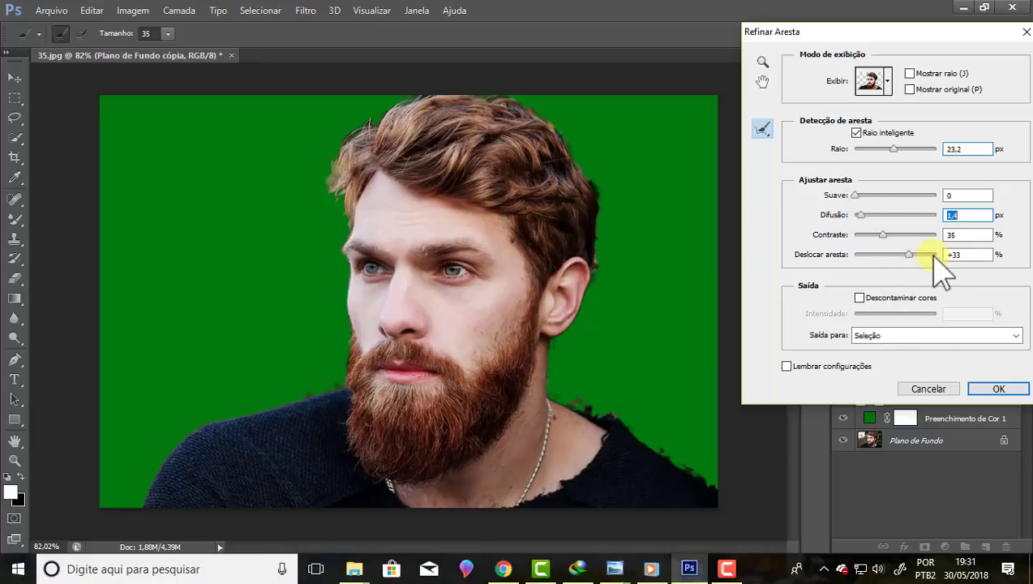
{"action": "key", "text": "Down"}
{"action": "left_click_drag", "start_coordinate": [882, 235], "coordinate": [865, 237]}
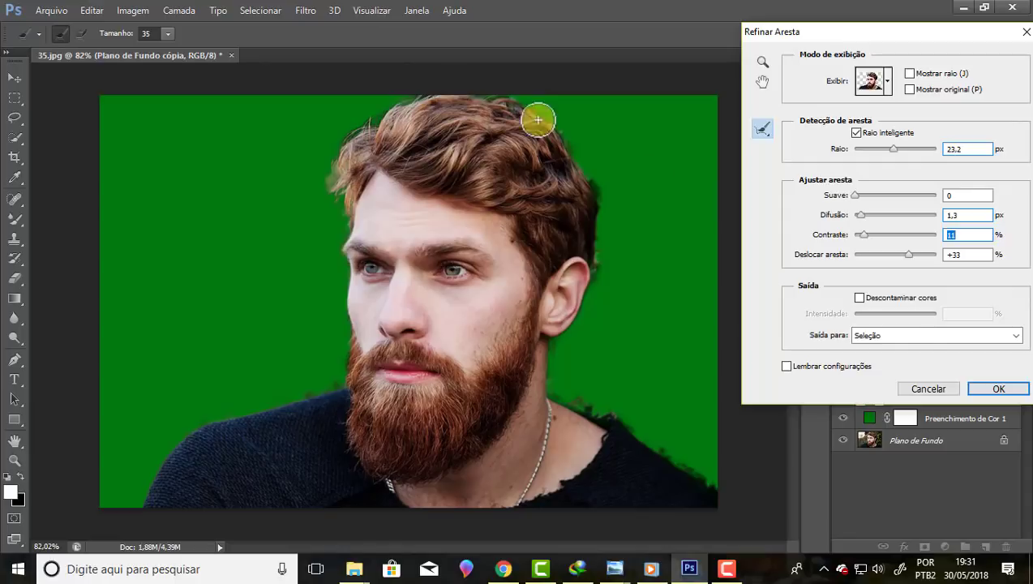
- Enable Descontaminar cores at 49% intensity and output to Nova camada com máscara de camada
{"action": "left_click", "coordinate": [859, 298]}
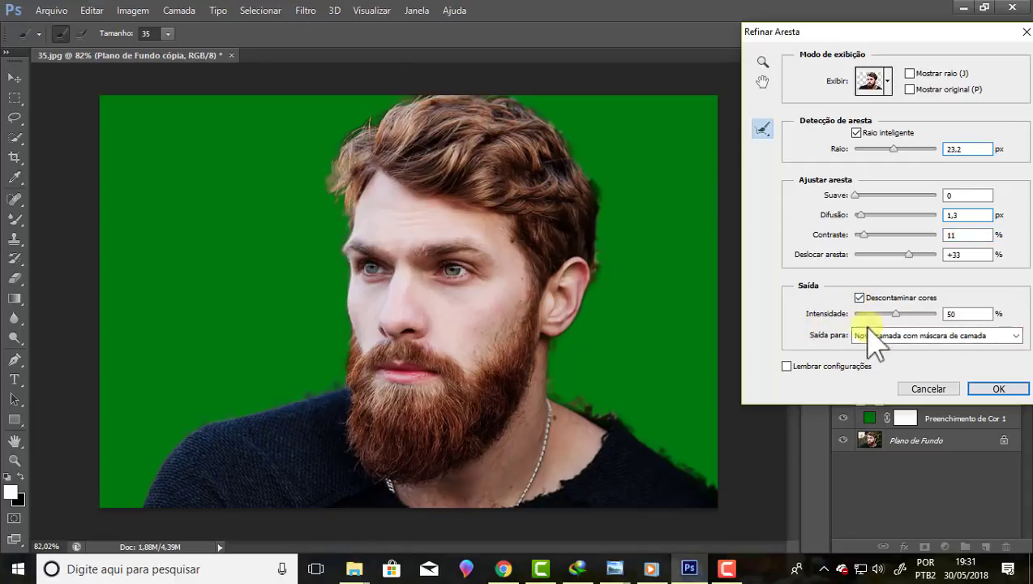
{"action": "mouse_move", "coordinate": [896, 312]}
{"action": "left_mouse_down"}
{"action": "mouse_move", "coordinate": [860, 317]}
{"action": "mouse_move", "coordinate": [912, 317]}
{"action": "mouse_move", "coordinate": [895, 312]}
{"action": "left_mouse_up"}
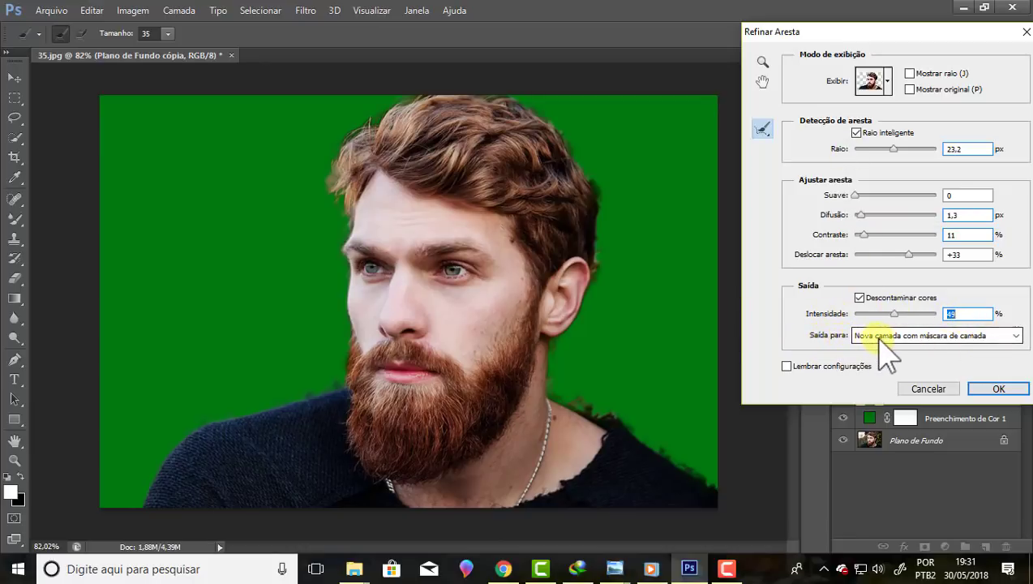
{"action": "left_click", "coordinate": [1012, 334]}
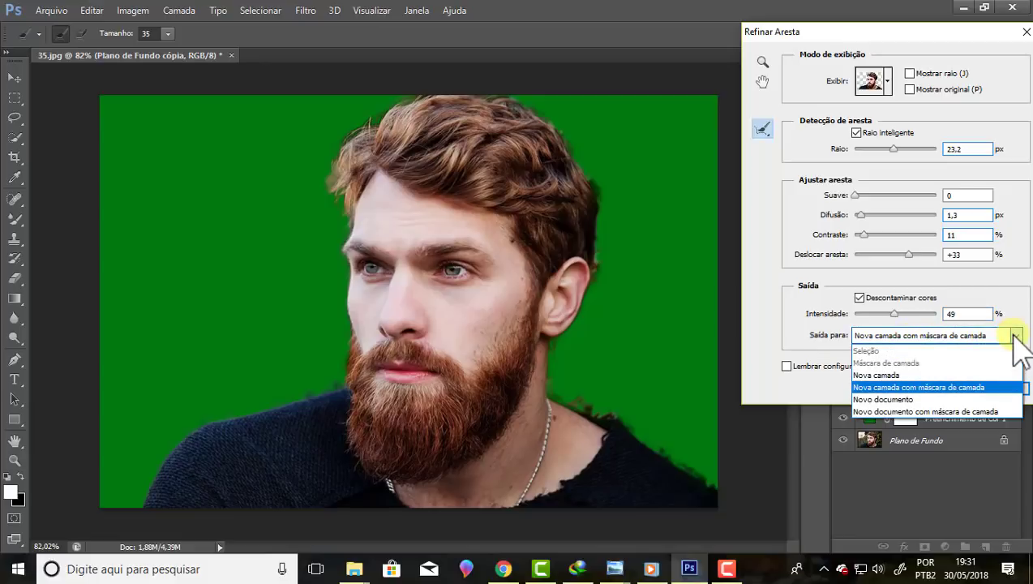
{"action": "left_click", "coordinate": [875, 386]}
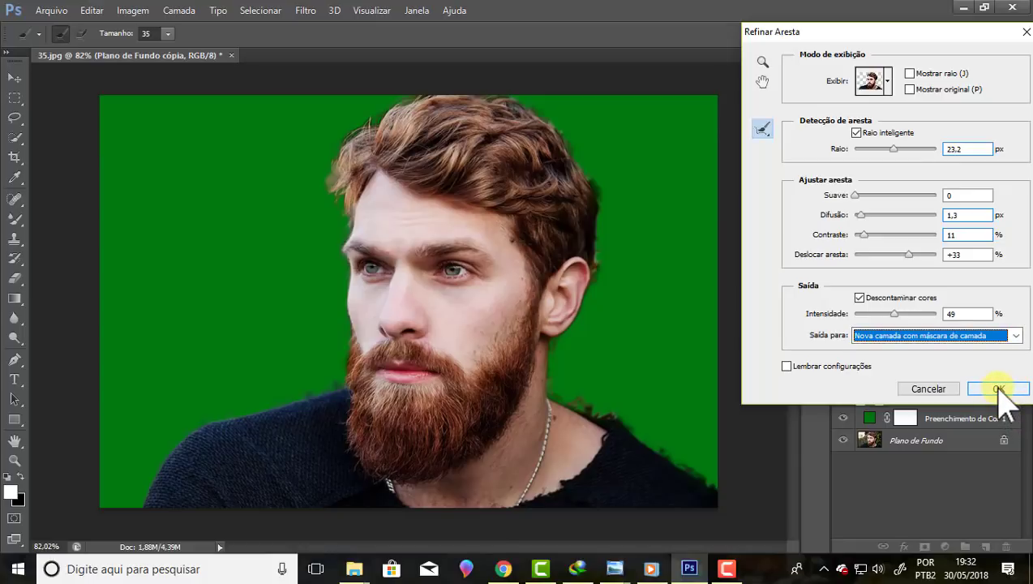
{"action": "left_click", "coordinate": [998, 390]}
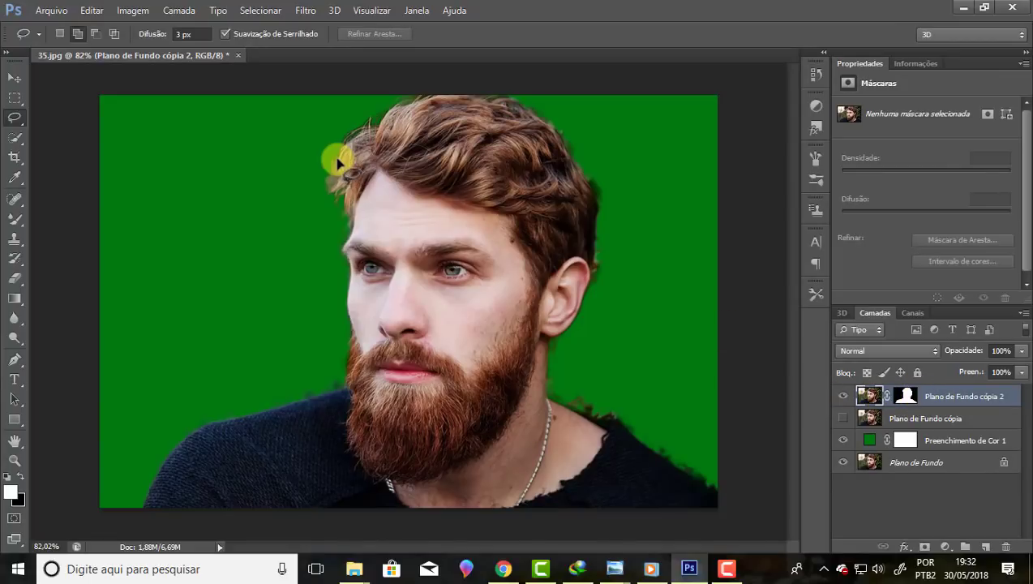
- Zoom into the hairline to inspect the cutout edge, then reach for the brush tool flyout
{"action": "scroll", "coordinate": [356, 95], "scroll_direction": "up", "scroll_amount": 1}
{"action": "scroll", "coordinate": [353, 97], "scroll_direction": "up", "scroll_amount": 2}
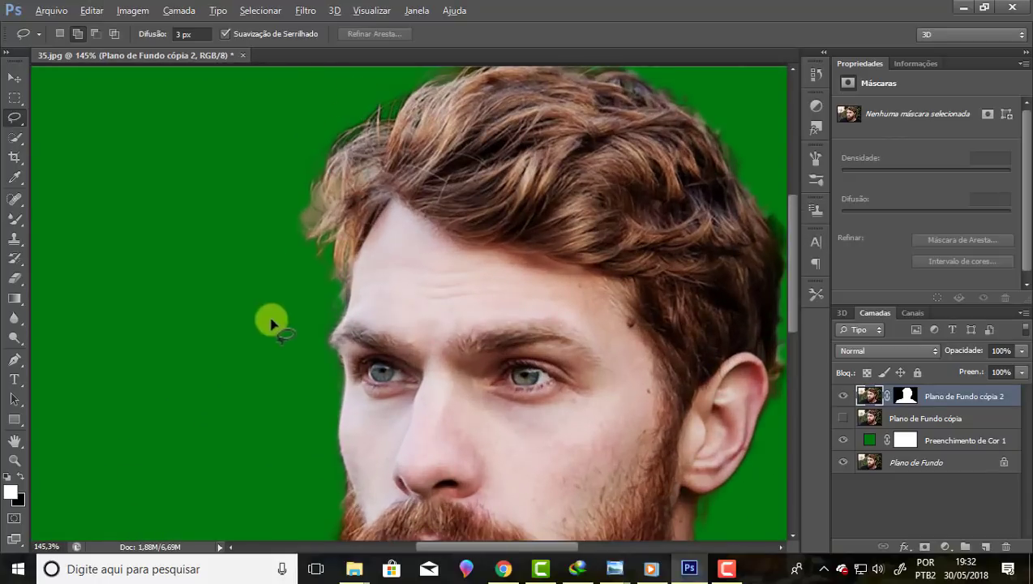
{"action": "scroll", "coordinate": [413, 78], "scroll_direction": "up", "scroll_amount": 1}
{"action": "scroll", "coordinate": [401, 113], "scroll_direction": "up", "scroll_amount": 2}
{"action": "scroll", "coordinate": [389, 154], "scroll_direction": "up", "scroll_amount": 1}
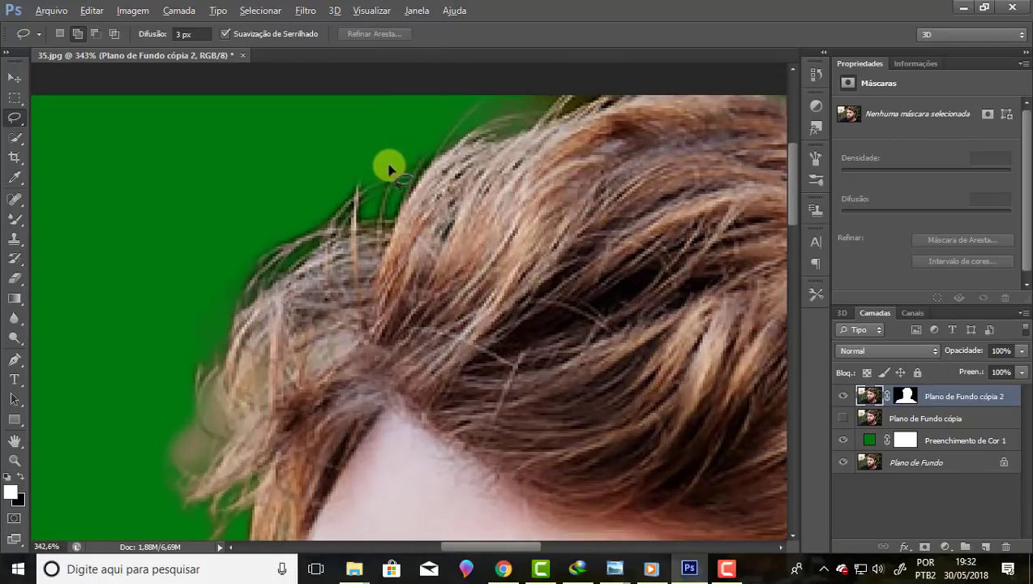
{"action": "scroll", "coordinate": [341, 175], "scroll_direction": "down", "scroll_amount": 1}
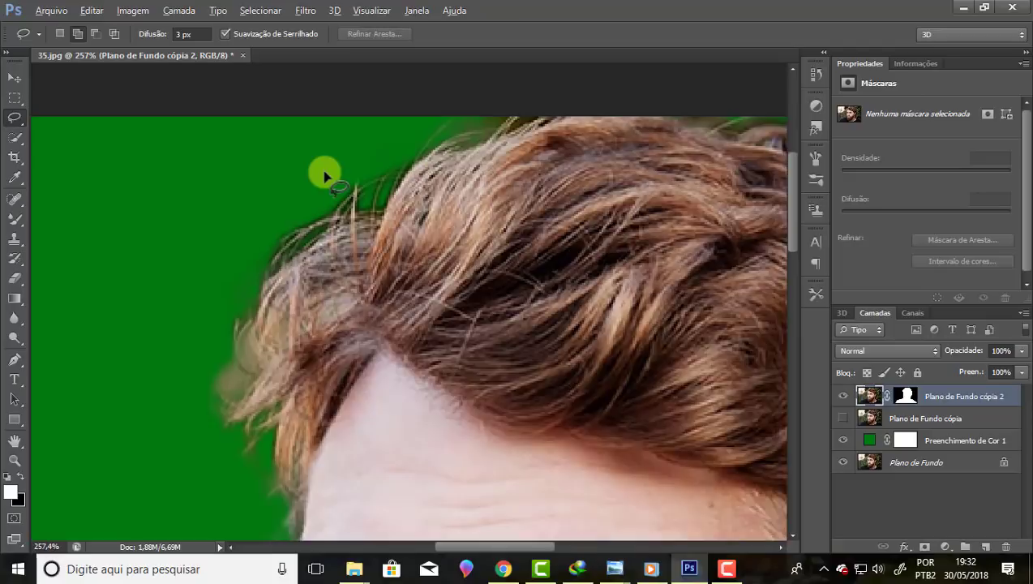
{"action": "scroll", "coordinate": [323, 174], "scroll_direction": "down", "scroll_amount": 1}
{"action": "scroll", "coordinate": [306, 167], "scroll_direction": "down", "scroll_amount": 1}
{"action": "scroll", "coordinate": [306, 166], "scroll_direction": "down", "scroll_amount": 1}
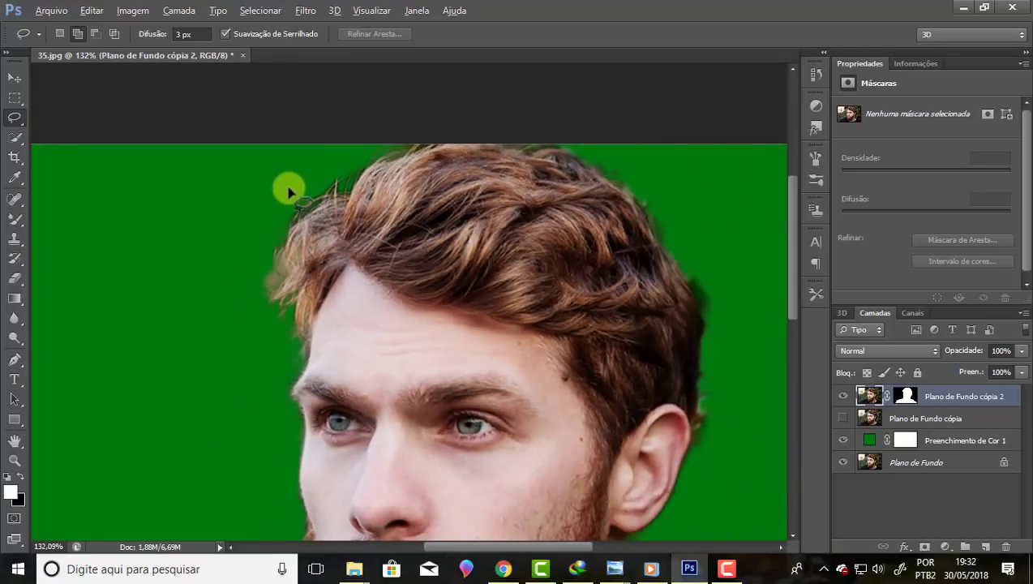
{"action": "scroll", "coordinate": [278, 267], "scroll_direction": "up", "scroll_amount": 2}
{"action": "scroll", "coordinate": [283, 276], "scroll_direction": "up", "scroll_amount": 2}
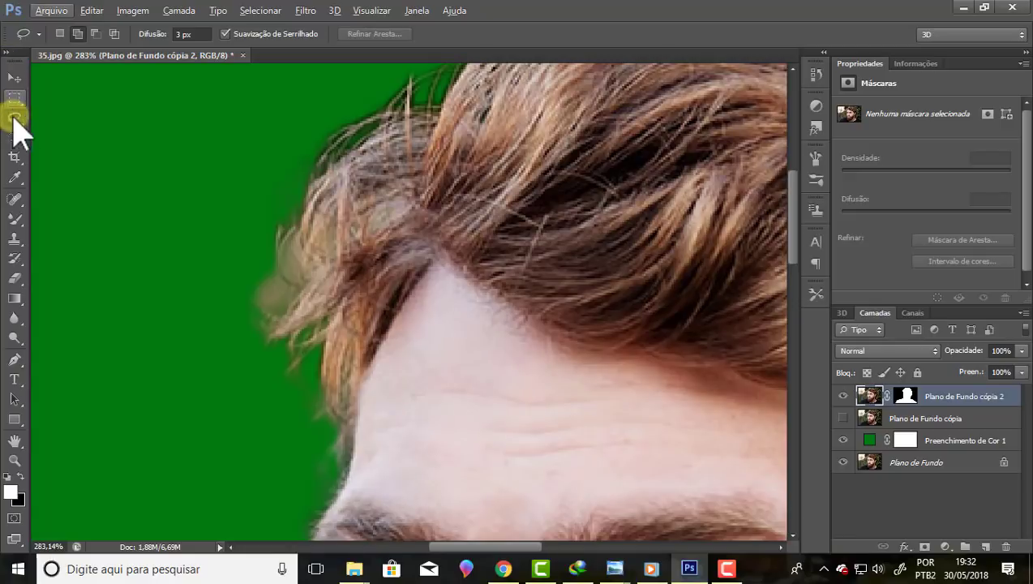
{"action": "left_click", "coordinate": [9, 290]}
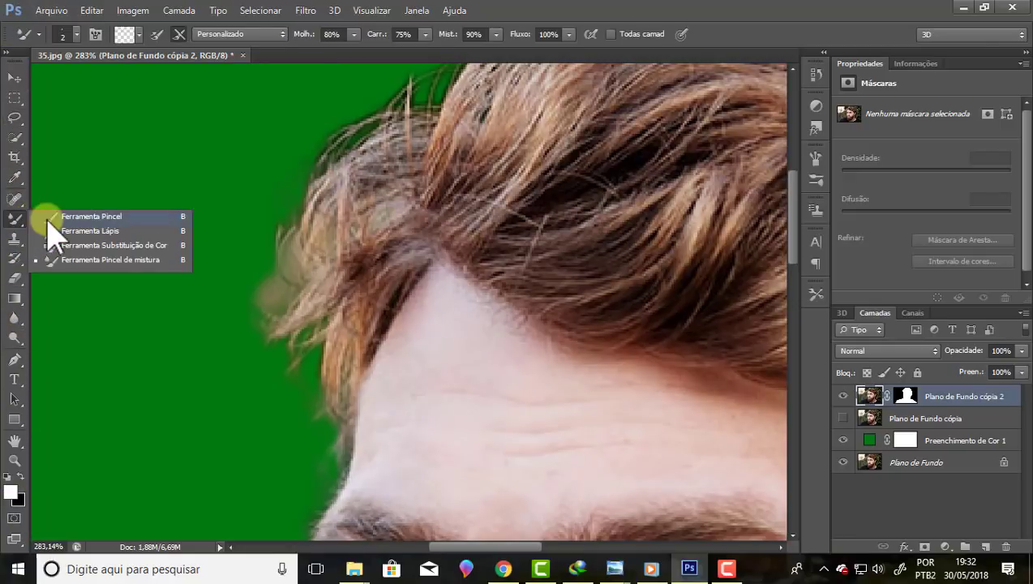
- Select the Brush tool and try white and red as the foreground colour
{"action": "left_click_drag", "start_coordinate": [23, 235], "coordinate": [47, 217]}
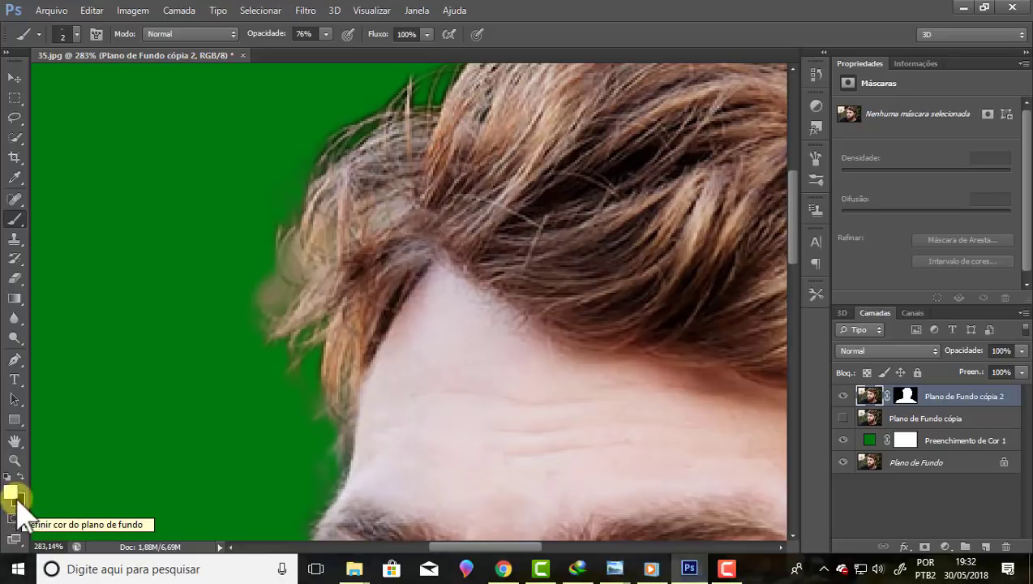
{"action": "left_click", "coordinate": [13, 489]}
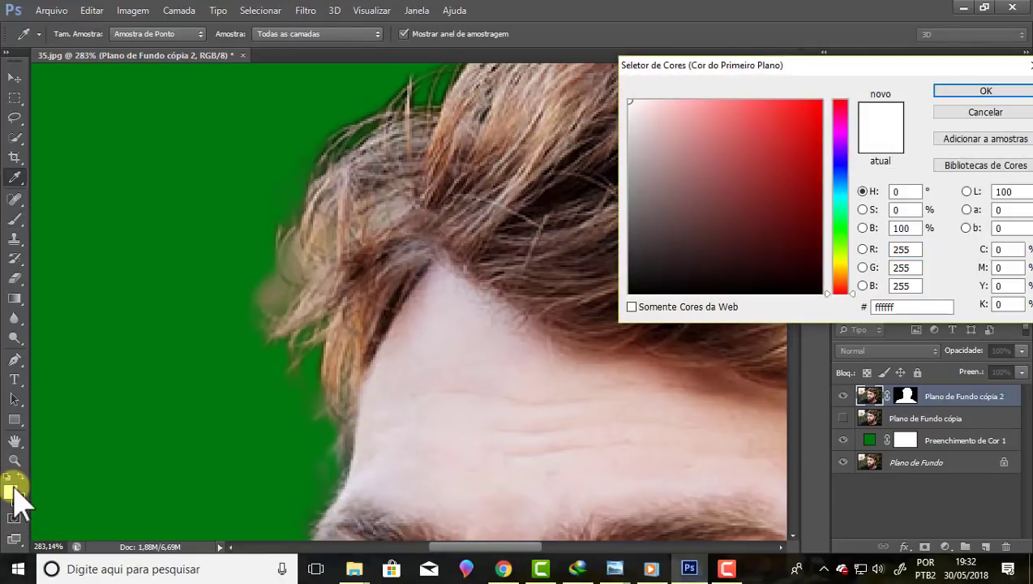
{"action": "left_click", "coordinate": [961, 112]}
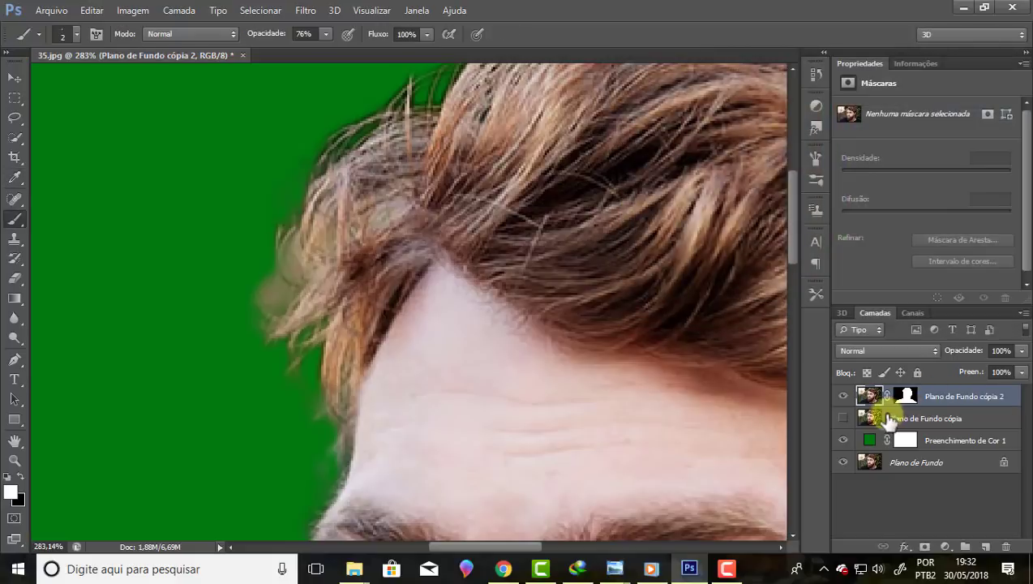
{"action": "left_click", "coordinate": [12, 492]}
{"action": "left_click_drag", "start_coordinate": [734, 235], "coordinate": [841, 82]}
{"action": "left_click", "coordinate": [983, 91]}
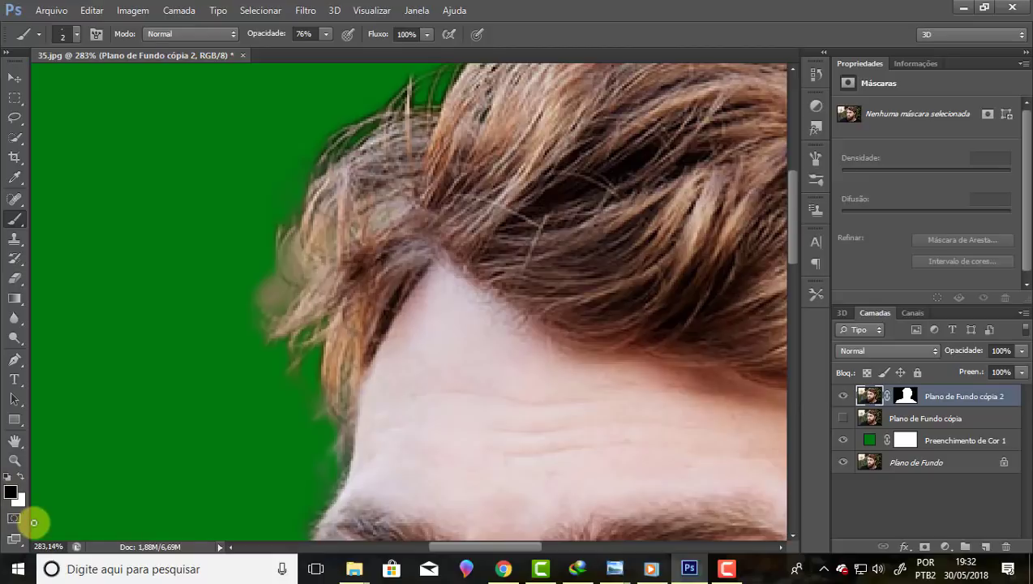
- Swap swatches so black is foreground and target the Plano de Fundo cópia 2 layer mask
{"action": "left_click", "coordinate": [20, 477]}
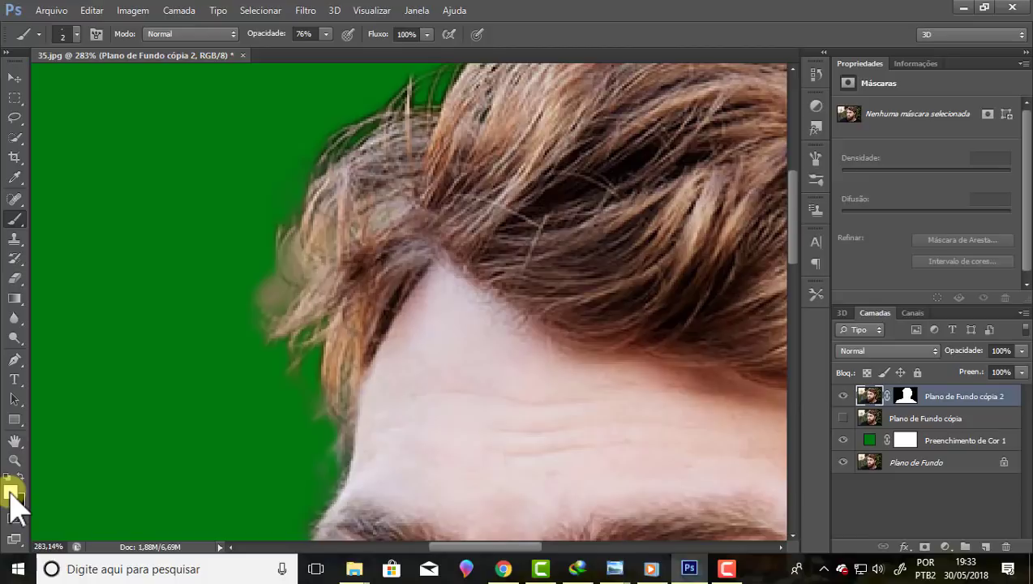
{"action": "key", "text": "x"}
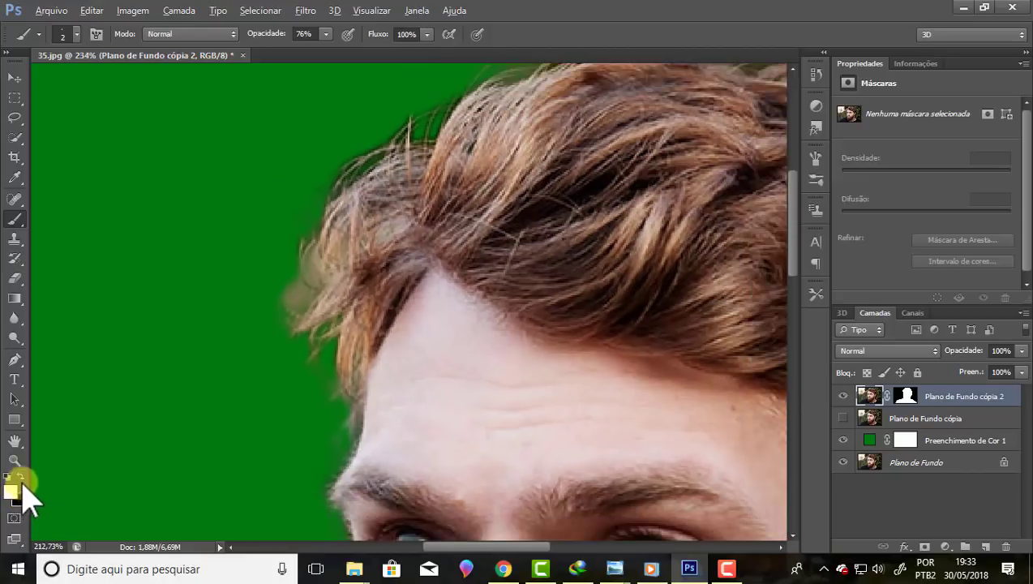
{"action": "scroll", "coordinate": [24, 455], "scroll_direction": "down", "scroll_amount": 5}
{"action": "scroll", "coordinate": [32, 393], "scroll_direction": "down", "scroll_amount": 1}
{"action": "scroll", "coordinate": [361, 99], "scroll_direction": "up", "scroll_amount": 1}
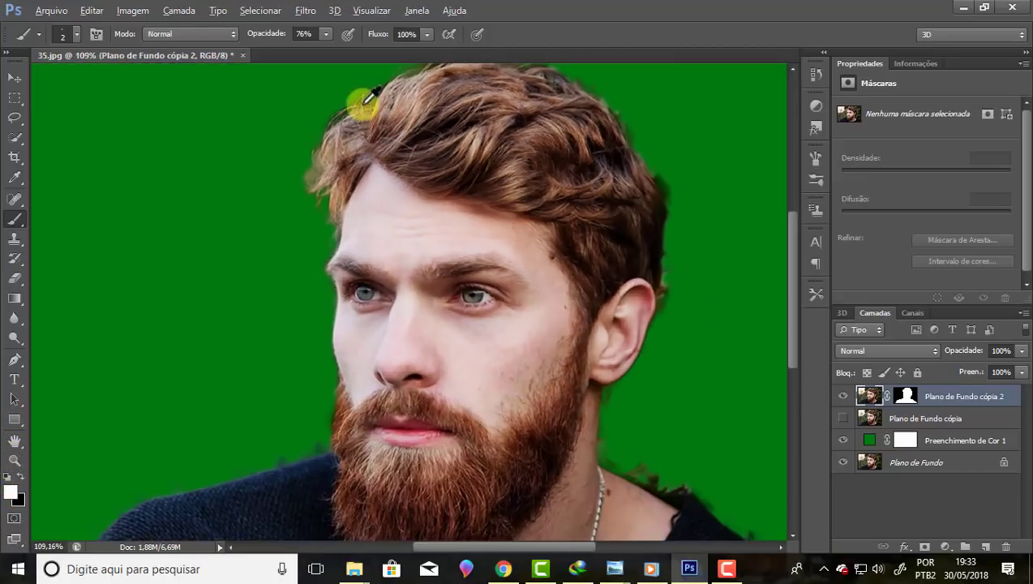
{"action": "scroll", "coordinate": [323, 93], "scroll_direction": "up", "scroll_amount": 1}
{"action": "scroll", "coordinate": [320, 95], "scroll_direction": "up", "scroll_amount": 1}
{"action": "scroll", "coordinate": [299, 189], "scroll_direction": "up", "scroll_amount": 1}
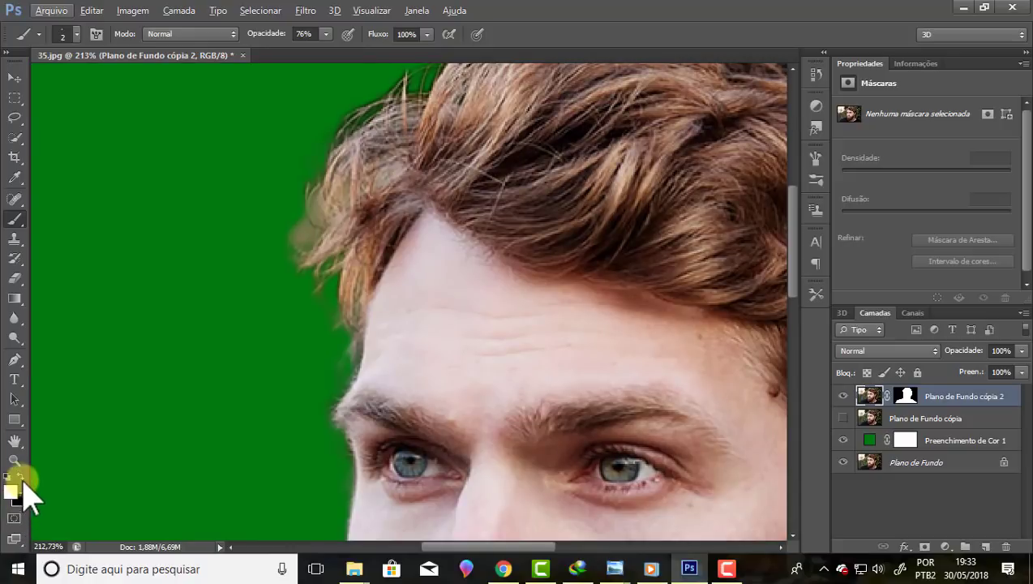
{"action": "left_click", "coordinate": [22, 476]}
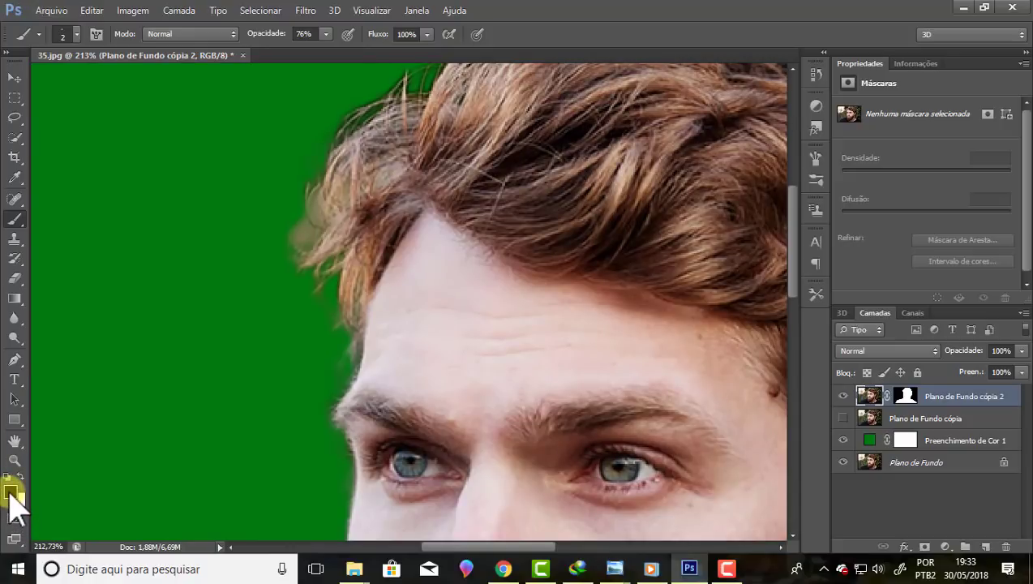
{"action": "left_click", "coordinate": [907, 396]}
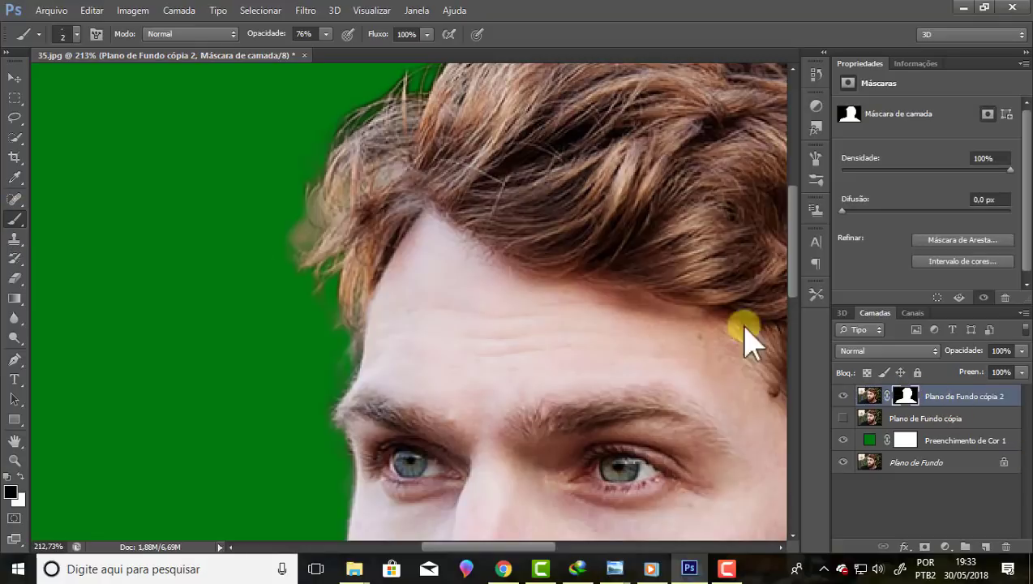
- Choose the soft round brush tip, shrink it to 6 px and set hardness to 0%
{"action": "scroll", "coordinate": [297, 91], "scroll_direction": "up", "scroll_amount": 1}
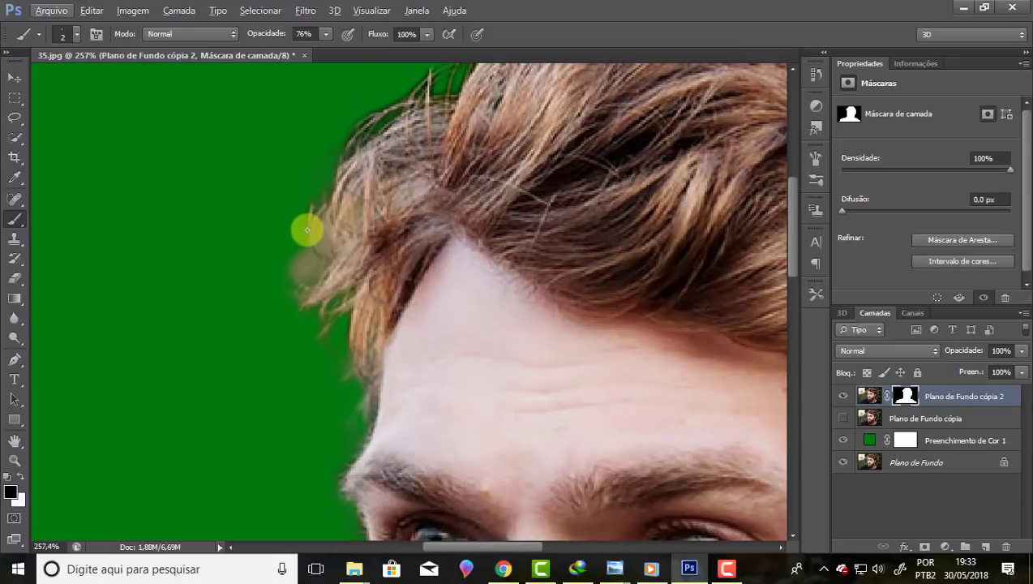
{"action": "right_click", "coordinate": [258, 151]}
{"action": "left_click_drag", "start_coordinate": [277, 187], "coordinate": [321, 185]}
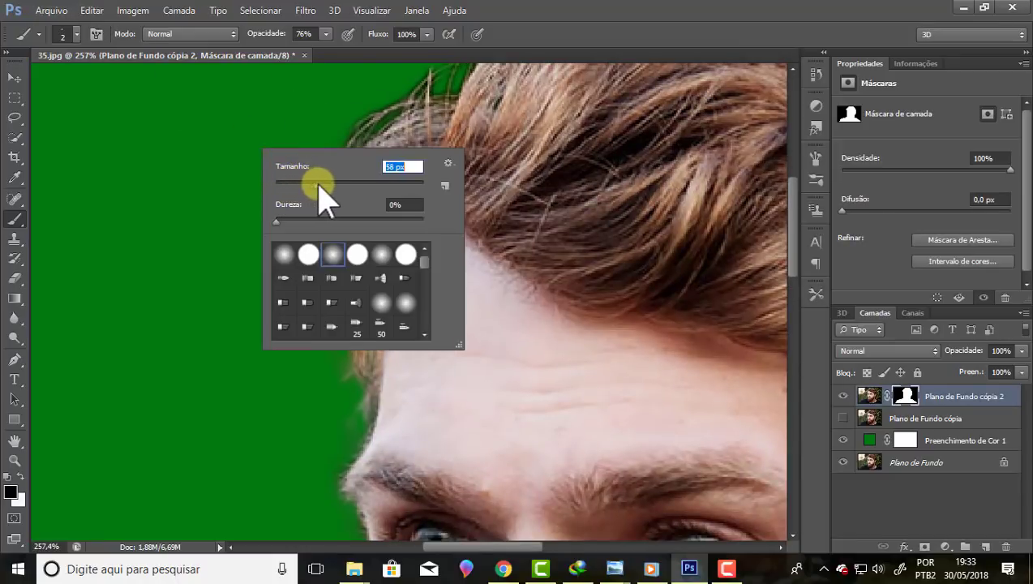
{"action": "left_click", "coordinate": [329, 258]}
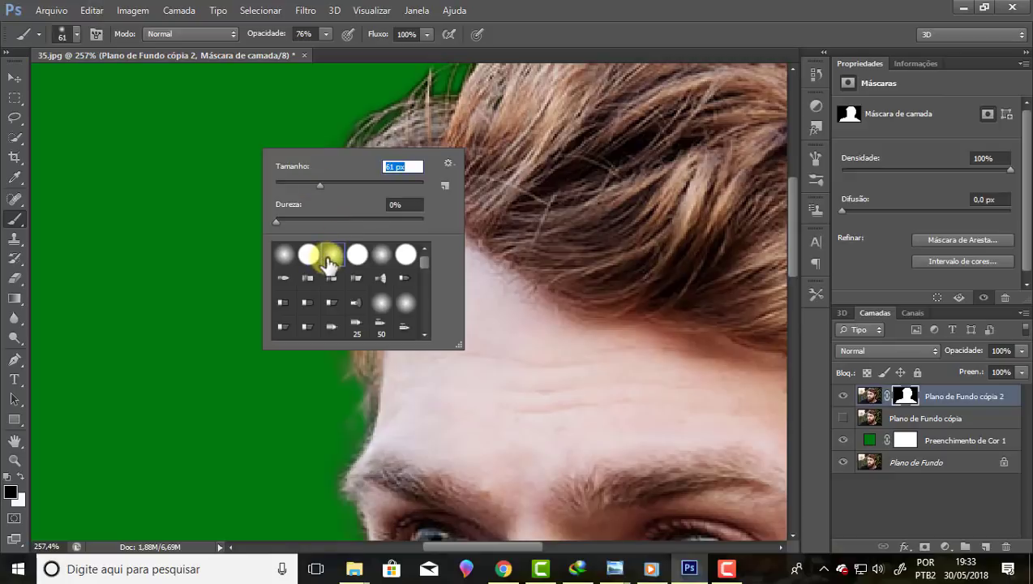
{"action": "left_click_drag", "start_coordinate": [277, 220], "coordinate": [347, 221]}
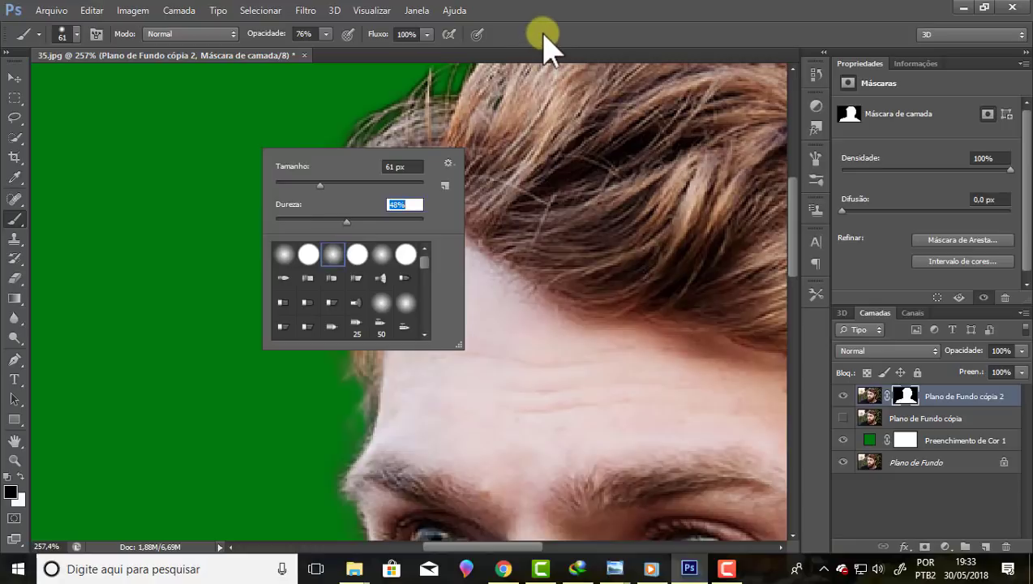
{"action": "key", "text": "Return"}
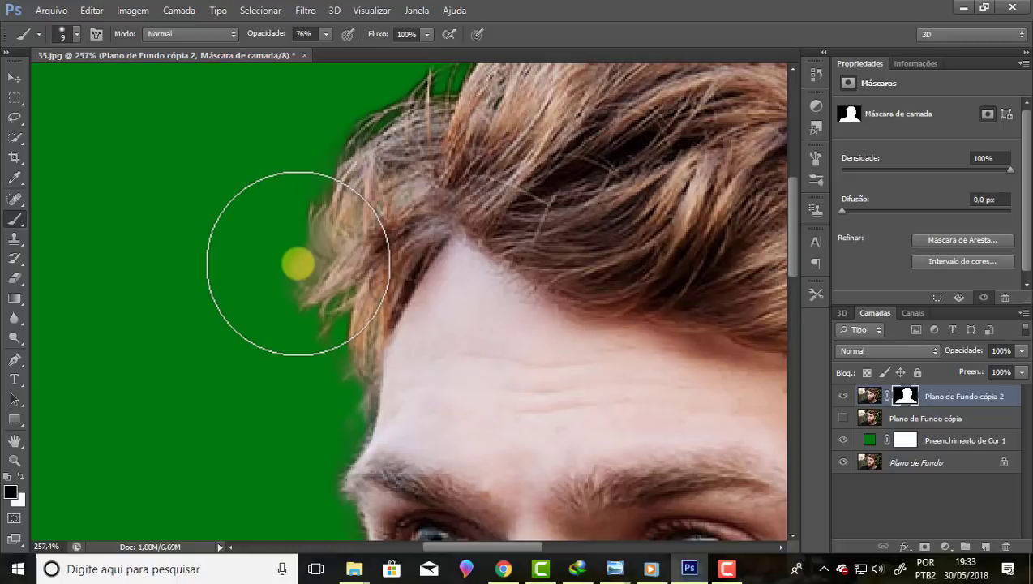
{"action": "key", "text": "bracketleft"}
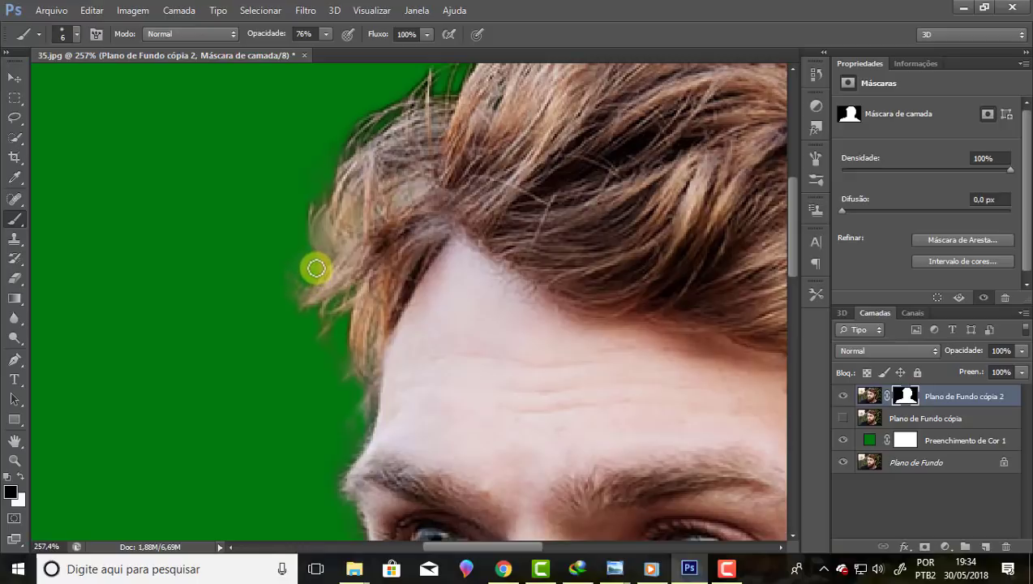
{"action": "right_click", "coordinate": [316, 268]}
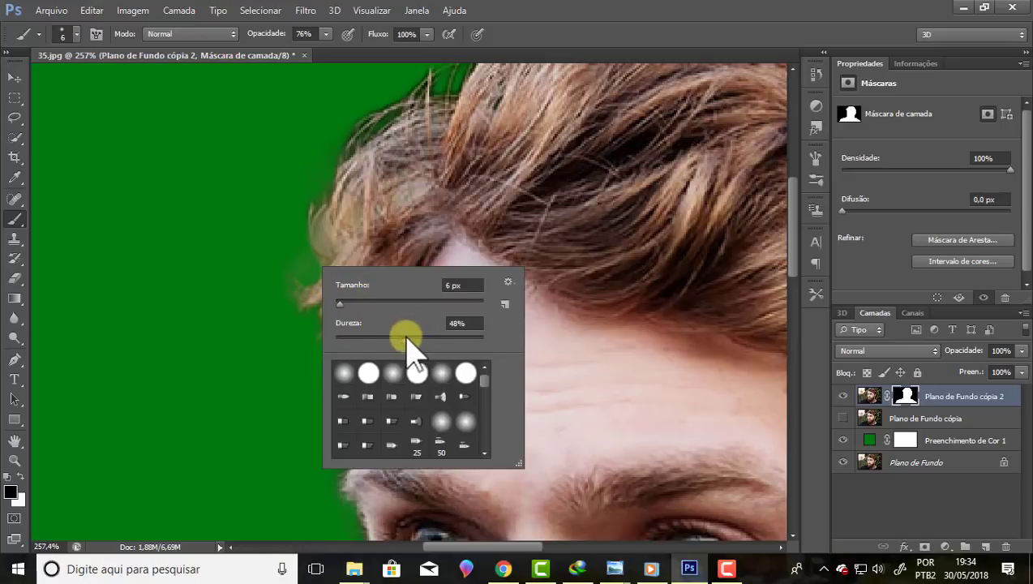
{"action": "left_click", "coordinate": [401, 337]}
{"action": "left_click_drag", "start_coordinate": [401, 339], "coordinate": [334, 339]}
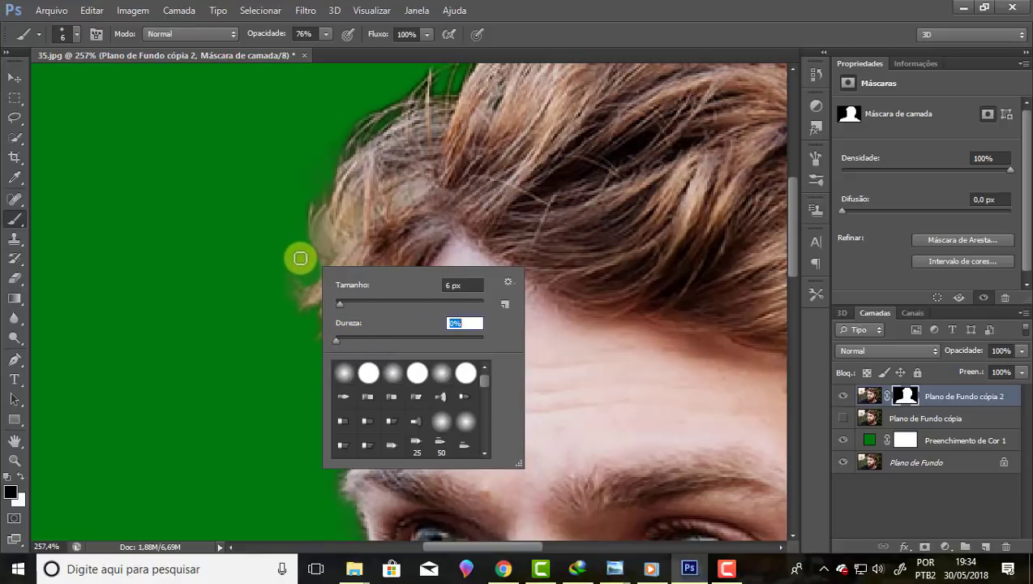
- Close the brush picker and shrink the brush to 4 px for the left hair edge
{"action": "key", "text": "Return"}
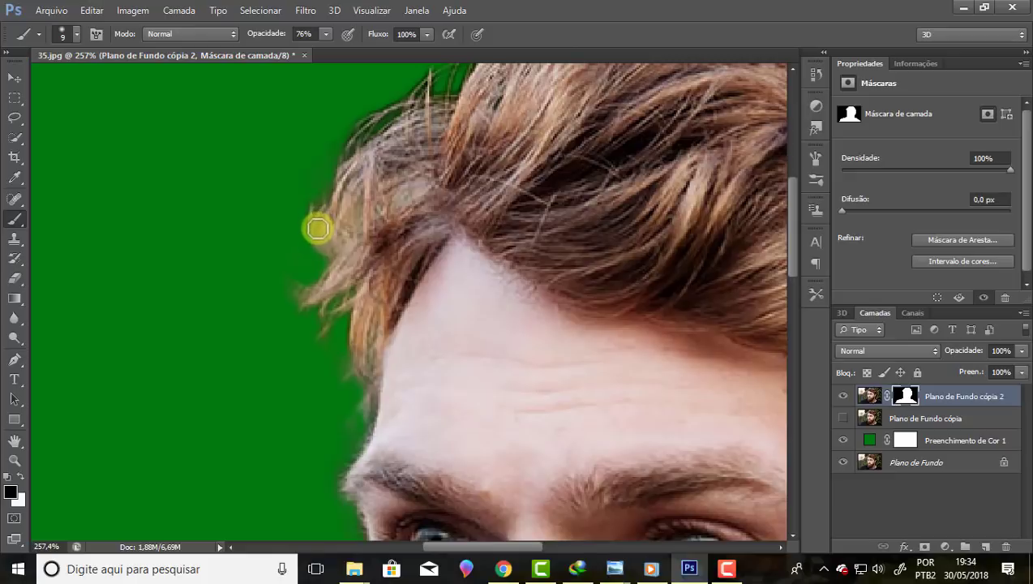
{"action": "key", "text": "bracketleft"}
{"action": "key", "text": "bracketleft"}
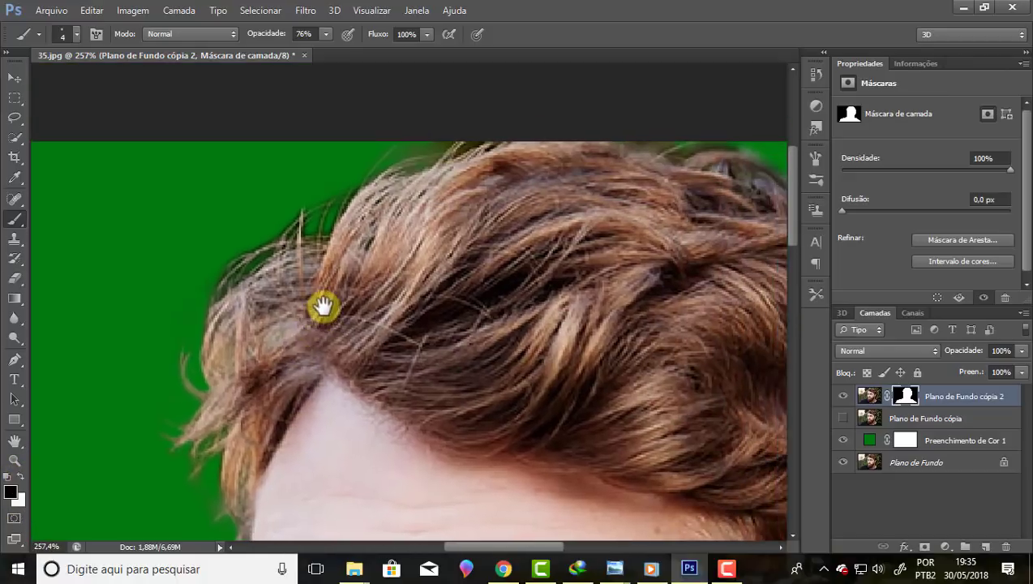
- Pan up to the top of the hair and reduce the brush to 3 px
{"action": "left_click_drag", "start_coordinate": [460, 169], "coordinate": [293, 287]}
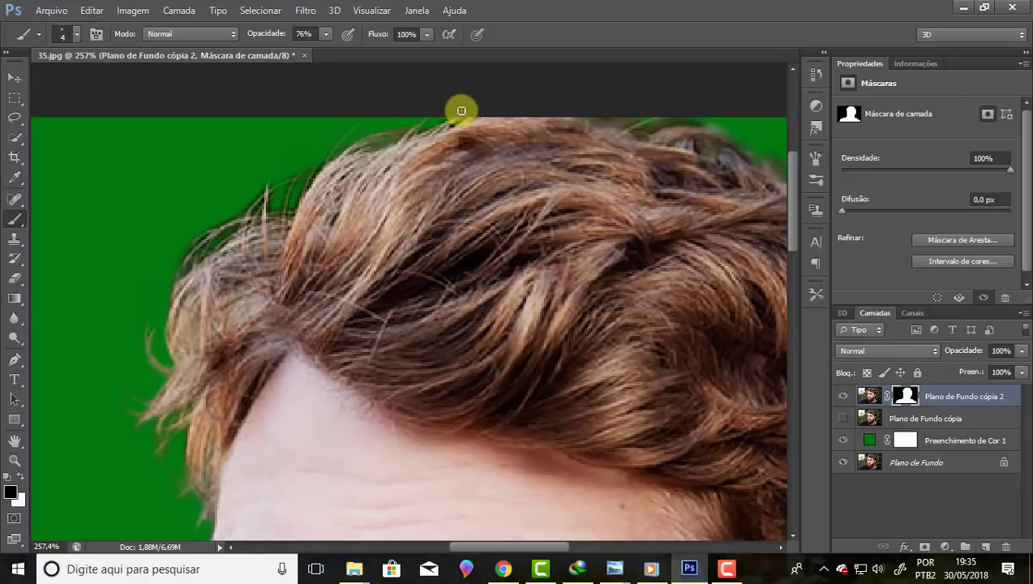
{"action": "key", "text": "bracketleft"}
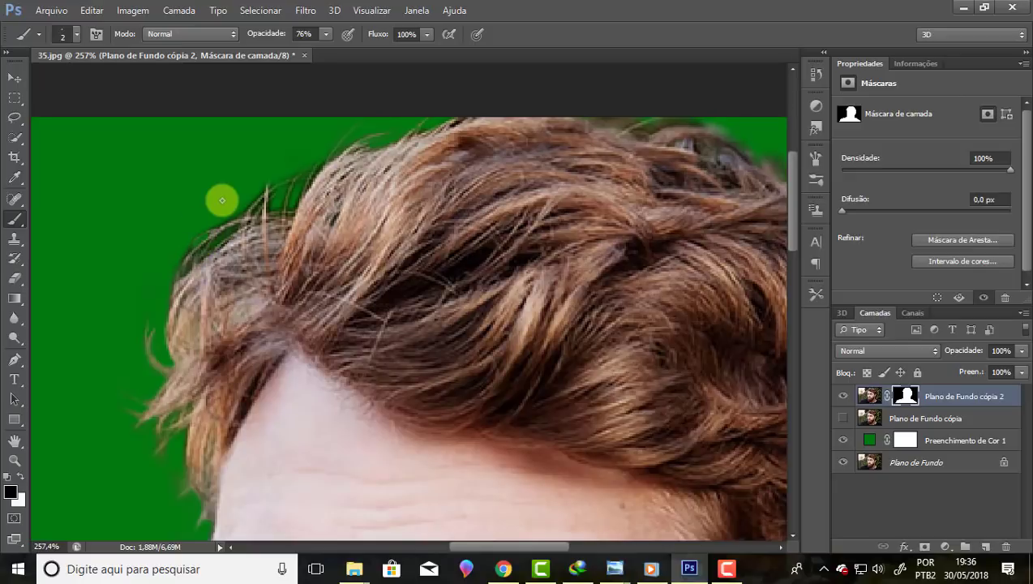
- Zoom in on the crown of the head
{"action": "scroll", "coordinate": [210, 215], "scroll_direction": "down", "scroll_amount": 2}
{"action": "scroll", "coordinate": [204, 213], "scroll_direction": "down", "scroll_amount": 2}
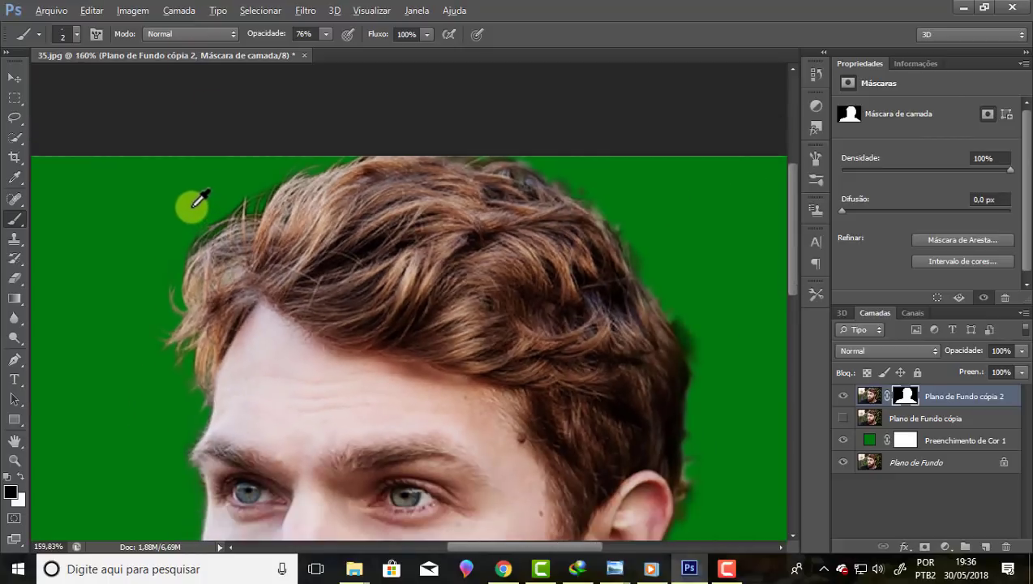
{"action": "scroll", "coordinate": [195, 207], "scroll_direction": "down", "scroll_amount": 2}
{"action": "scroll", "coordinate": [209, 213], "scroll_direction": "down", "scroll_amount": 1}
{"action": "scroll", "coordinate": [317, 181], "scroll_direction": "up", "scroll_amount": 1}
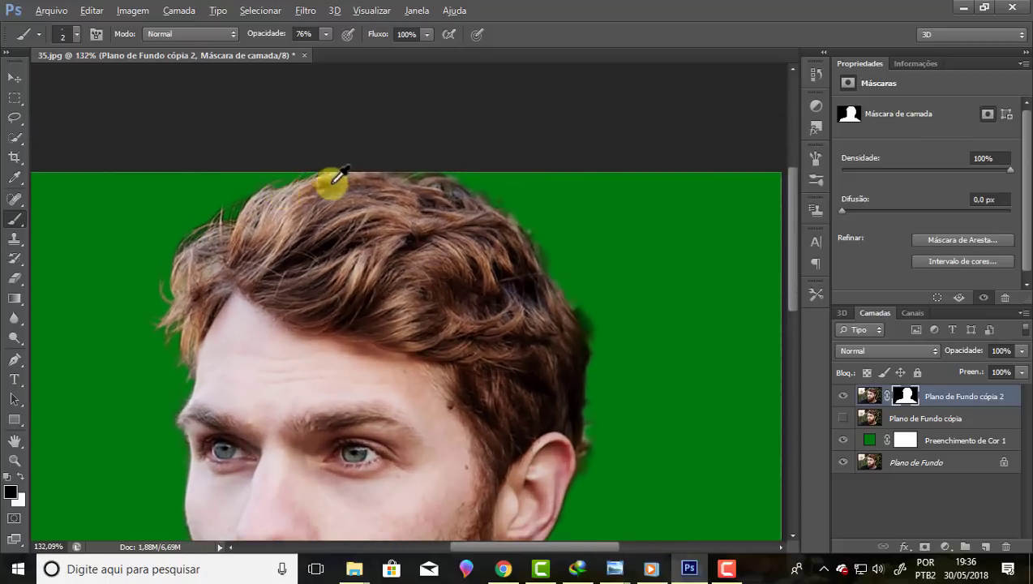
{"action": "scroll", "coordinate": [508, 185], "scroll_direction": "up", "scroll_amount": 1}
{"action": "scroll", "coordinate": [508, 170], "scroll_direction": "up", "scroll_amount": 2}
{"action": "scroll", "coordinate": [419, 154], "scroll_direction": "up", "scroll_amount": 1}
{"action": "scroll", "coordinate": [470, 156], "scroll_direction": "up", "scroll_amount": 1}
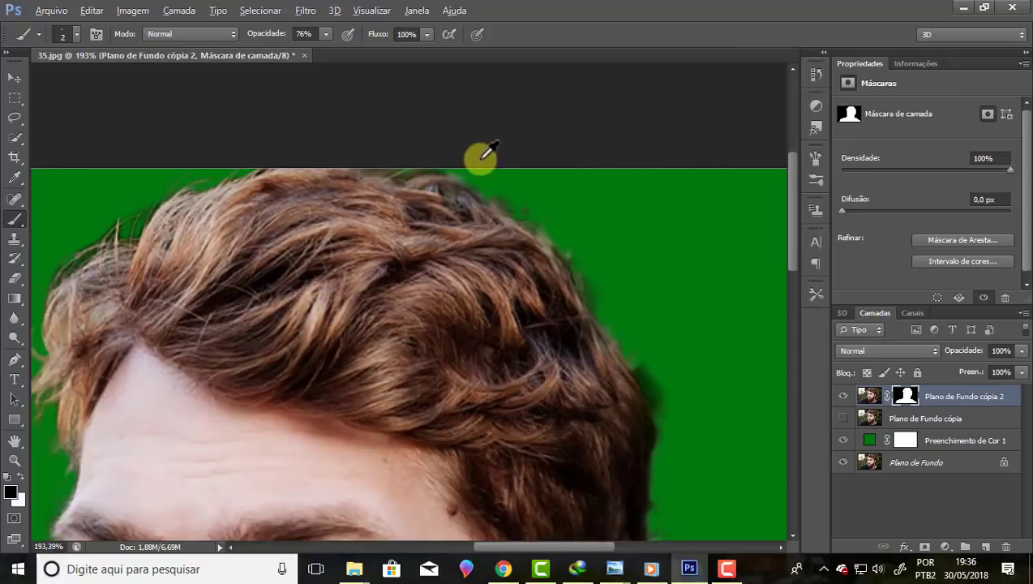
{"action": "scroll", "coordinate": [376, 161], "scroll_direction": "up", "scroll_amount": 1}
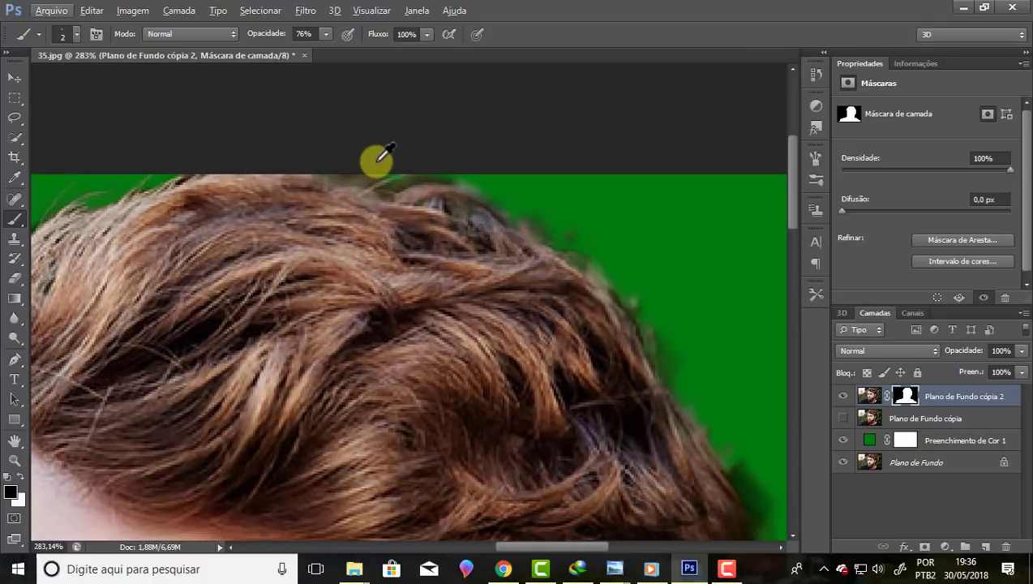
- Fine-tune the brush size and paint the mask to reveal the stray strand over the crown
{"action": "key", "text": "bracketright"}
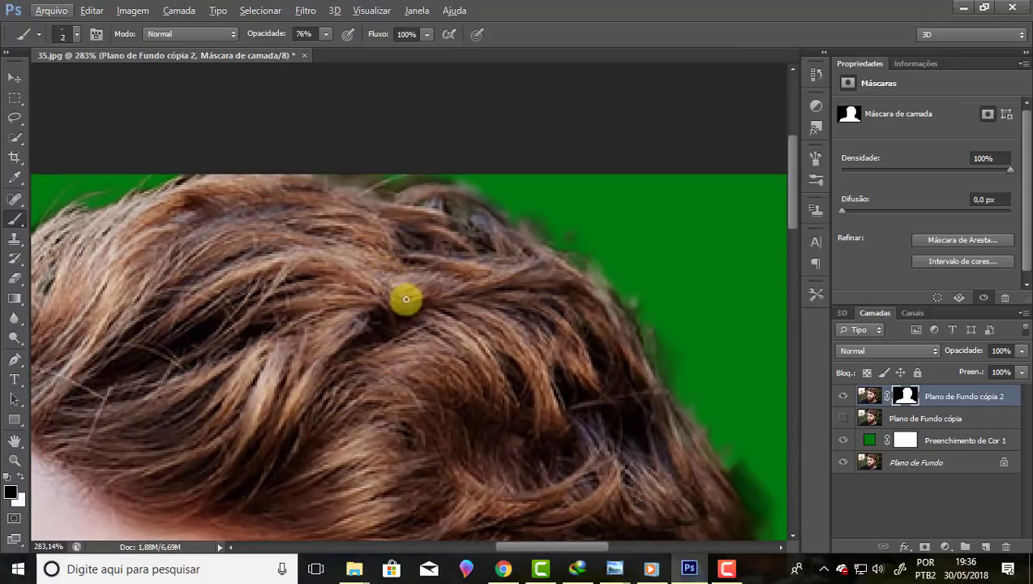
{"action": "key", "text": "bracketleft"}
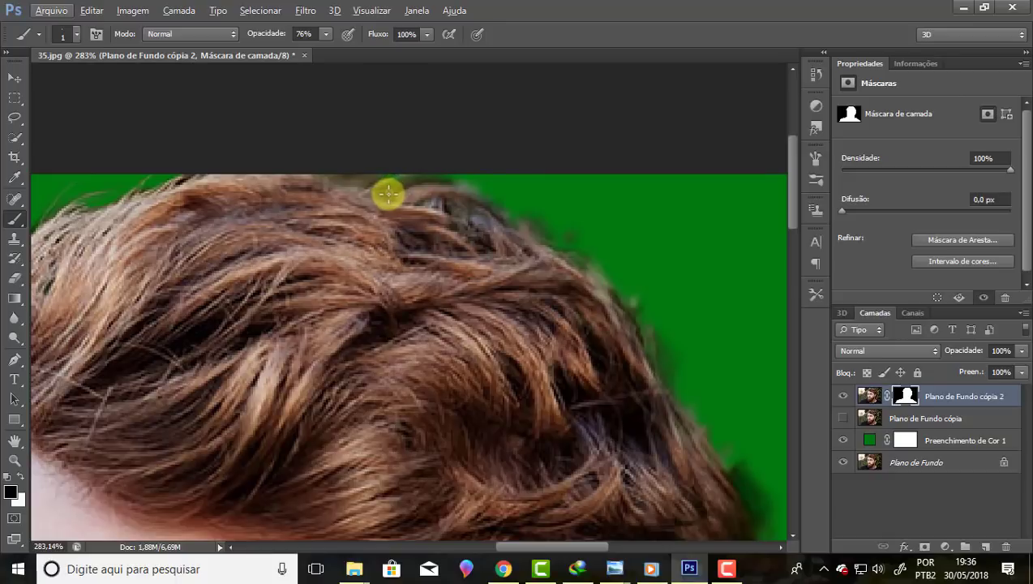
{"action": "key", "text": "bracketright"}
{"action": "key", "text": "bracketright"}
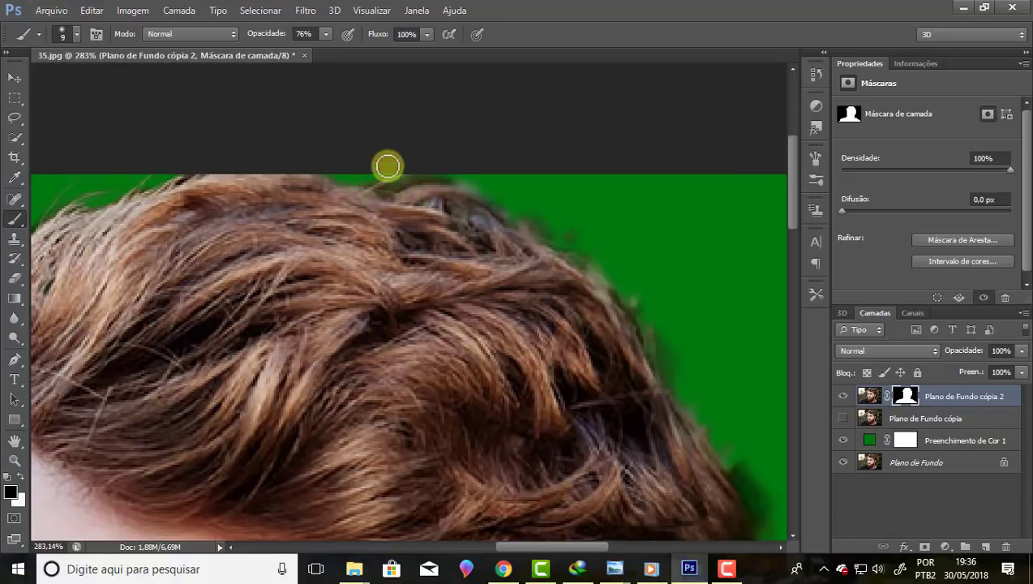
{"action": "key", "text": "bracketleft"}
{"action": "key", "text": "bracketleft"}
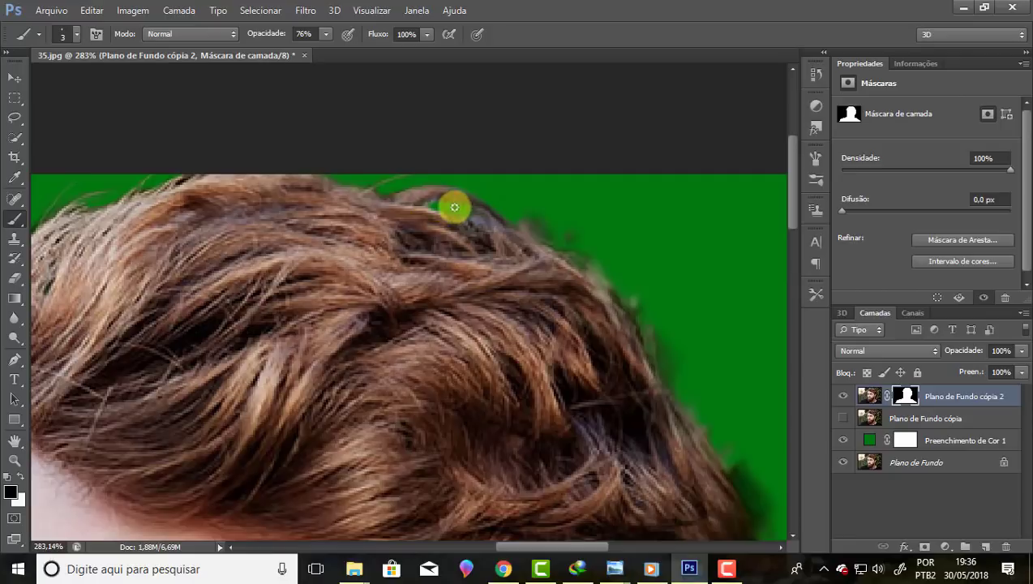
{"action": "left_click_drag", "start_coordinate": [454, 207], "coordinate": [500, 224]}
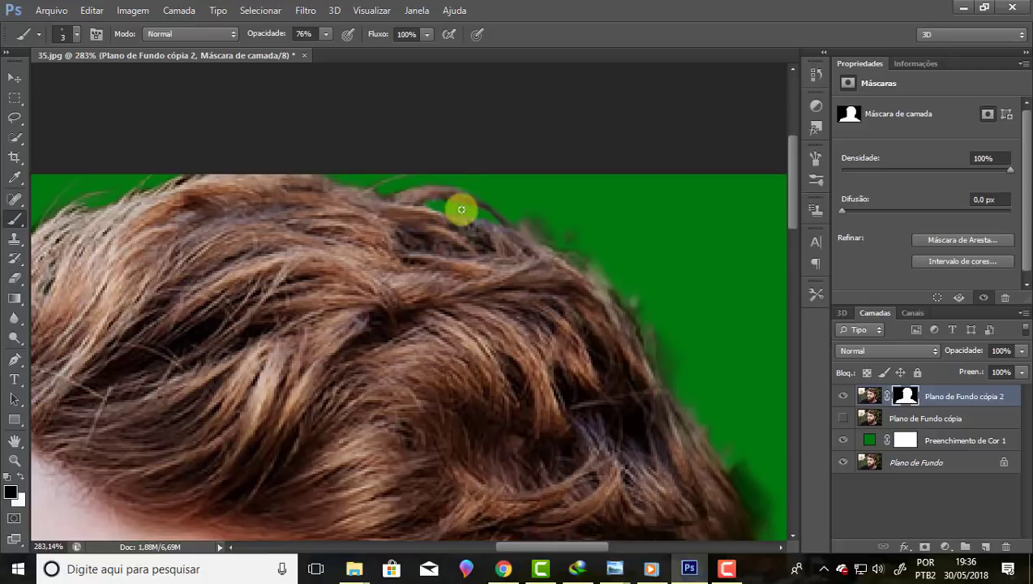
{"action": "mouse_move", "coordinate": [466, 210]}
{"action": "left_mouse_down"}
{"action": "mouse_move", "coordinate": [480, 212]}
{"action": "mouse_move", "coordinate": [423, 202]}
{"action": "left_mouse_up"}
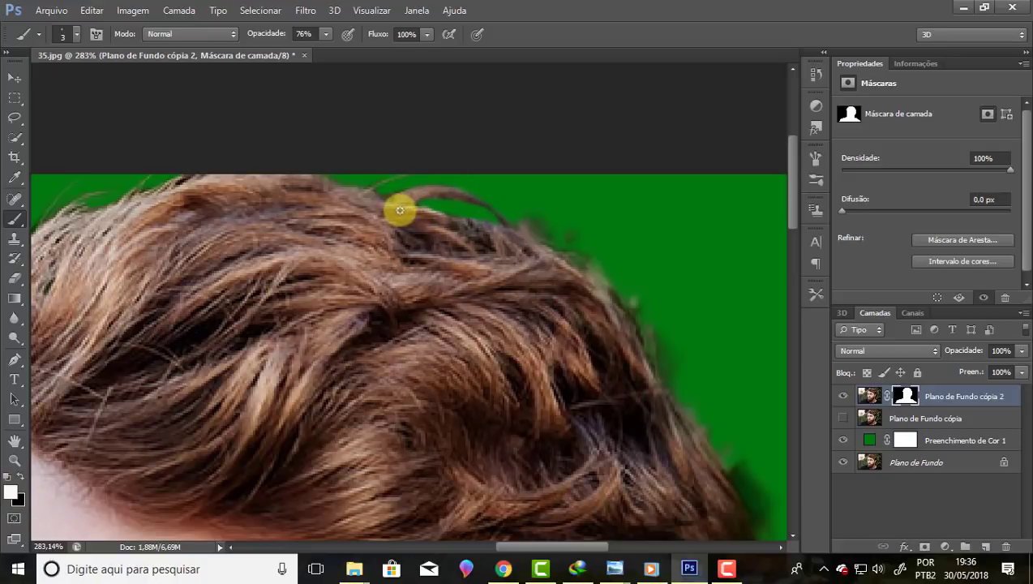
- Paint the mask along the stray strand and the top hair edge
{"action": "left_click_drag", "start_coordinate": [418, 211], "coordinate": [475, 232]}
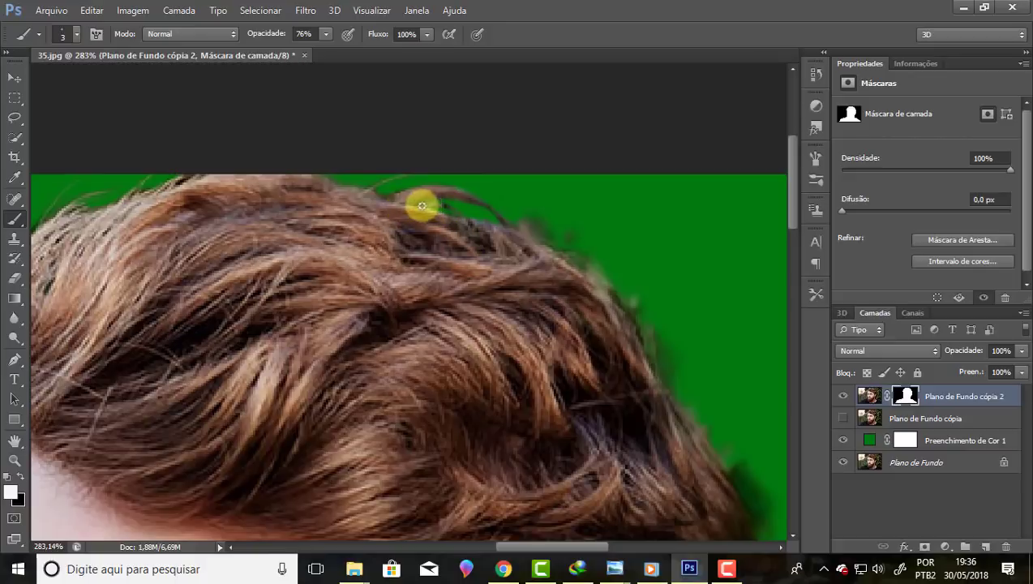
{"action": "mouse_move", "coordinate": [423, 198]}
{"action": "left_mouse_down"}
{"action": "mouse_move", "coordinate": [486, 216]}
{"action": "mouse_move", "coordinate": [427, 236]}
{"action": "left_mouse_up"}
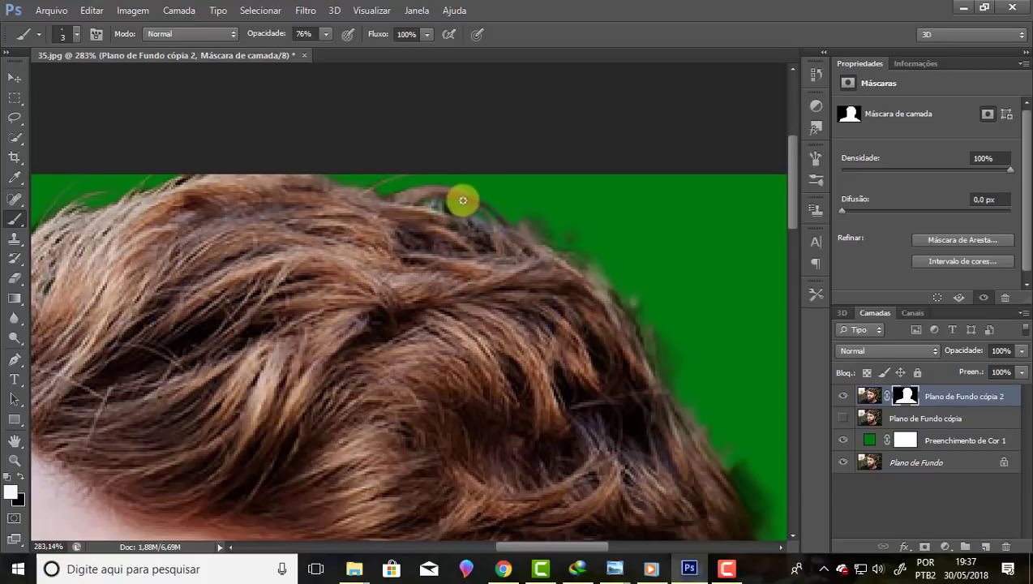
{"action": "left_click_drag", "start_coordinate": [426, 236], "coordinate": [503, 214]}
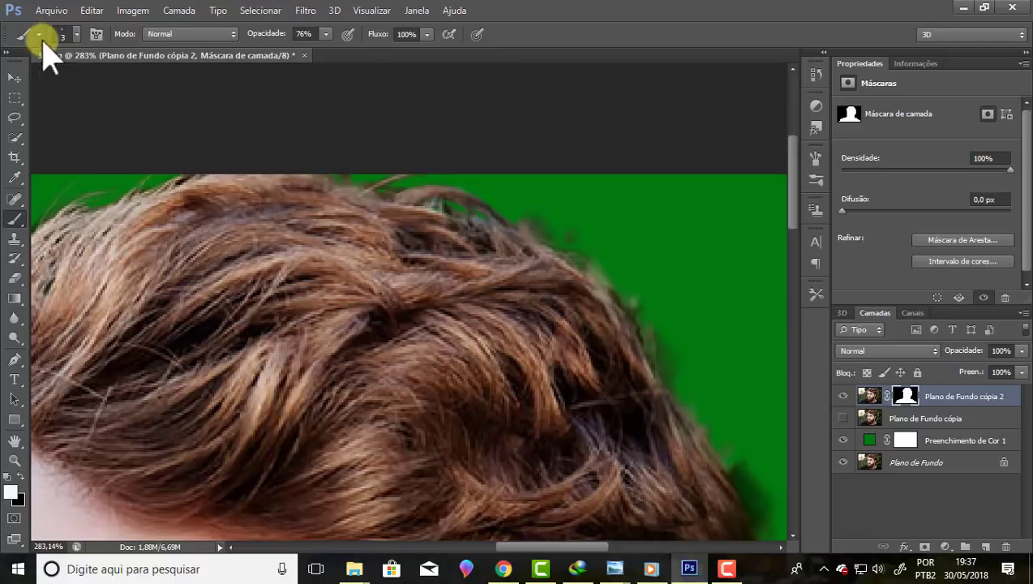
- Reduce the brush size to 1 px in the brush preset picker
{"action": "left_click", "coordinate": [79, 36]}
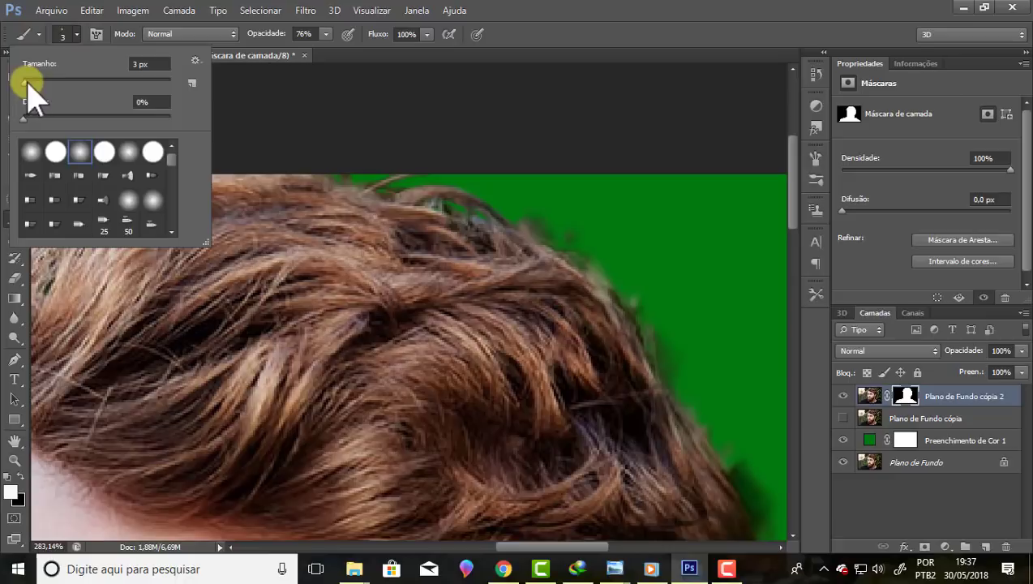
{"action": "left_click_drag", "start_coordinate": [33, 82], "coordinate": [22, 82]}
{"action": "left_click", "coordinate": [344, 193]}
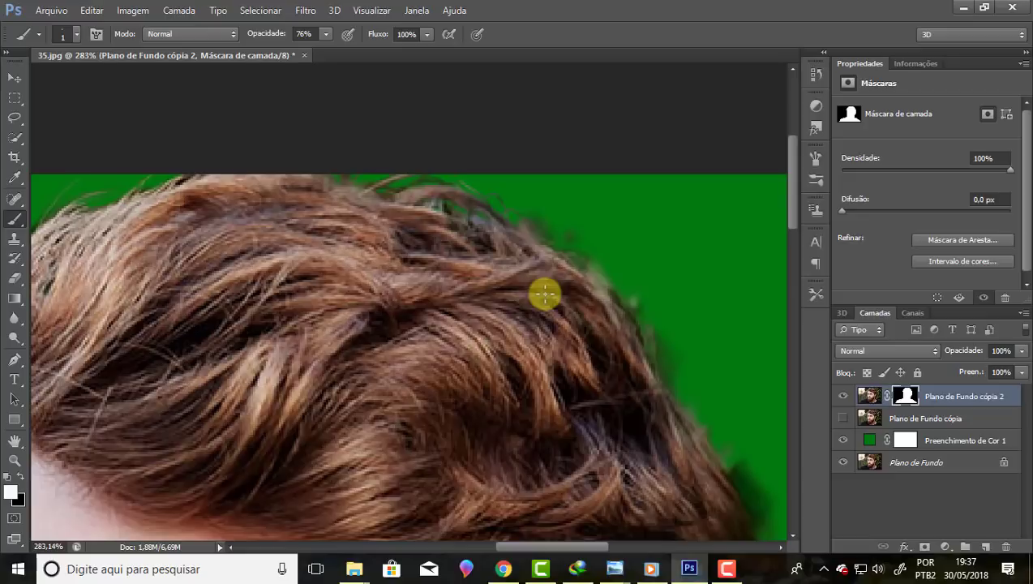
{"action": "scroll", "coordinate": [394, 214], "scroll_direction": "down", "scroll_amount": 1}
- Paint black on the mask with a 20 px brush to hide leftover background along the hair edge
{"action": "scroll", "coordinate": [392, 213], "scroll_direction": "down", "scroll_amount": 1}
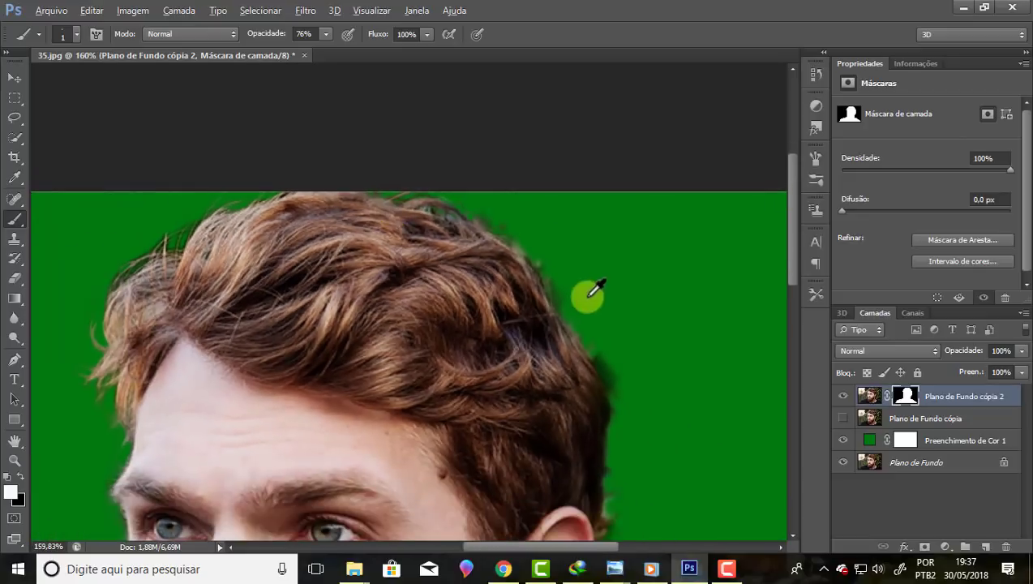
{"action": "scroll", "coordinate": [477, 196], "scroll_direction": "down", "scroll_amount": 2}
{"action": "scroll", "coordinate": [565, 228], "scroll_direction": "up", "scroll_amount": 2}
{"action": "scroll", "coordinate": [579, 244], "scroll_direction": "up", "scroll_amount": 1}
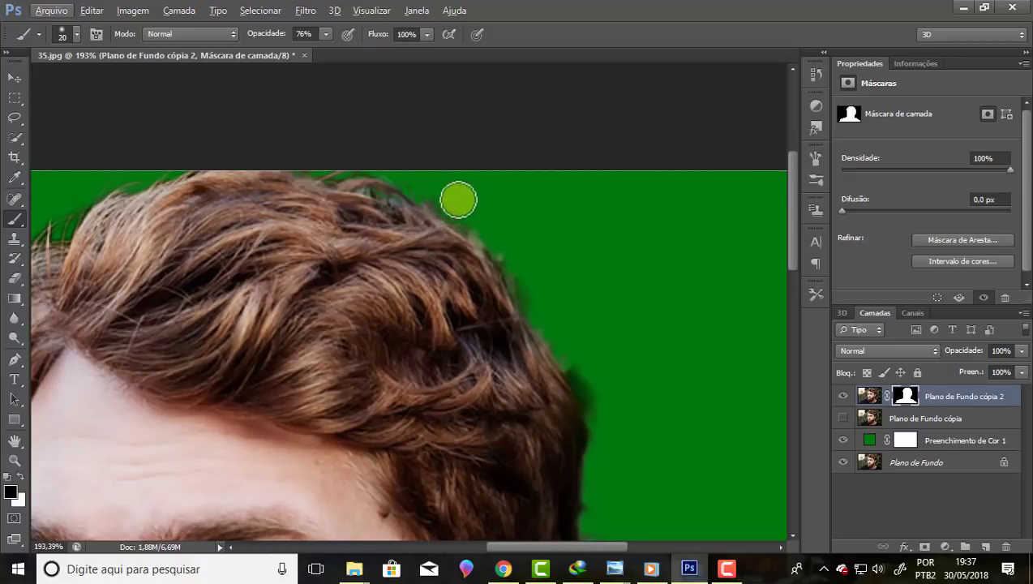
{"action": "left_click", "coordinate": [441, 197]}
{"action": "mouse_move", "coordinate": [433, 194]}
{"action": "left_mouse_down"}
{"action": "mouse_move", "coordinate": [511, 242]}
{"action": "mouse_move", "coordinate": [532, 298]}
{"action": "mouse_move", "coordinate": [487, 236]}
{"action": "left_mouse_up"}
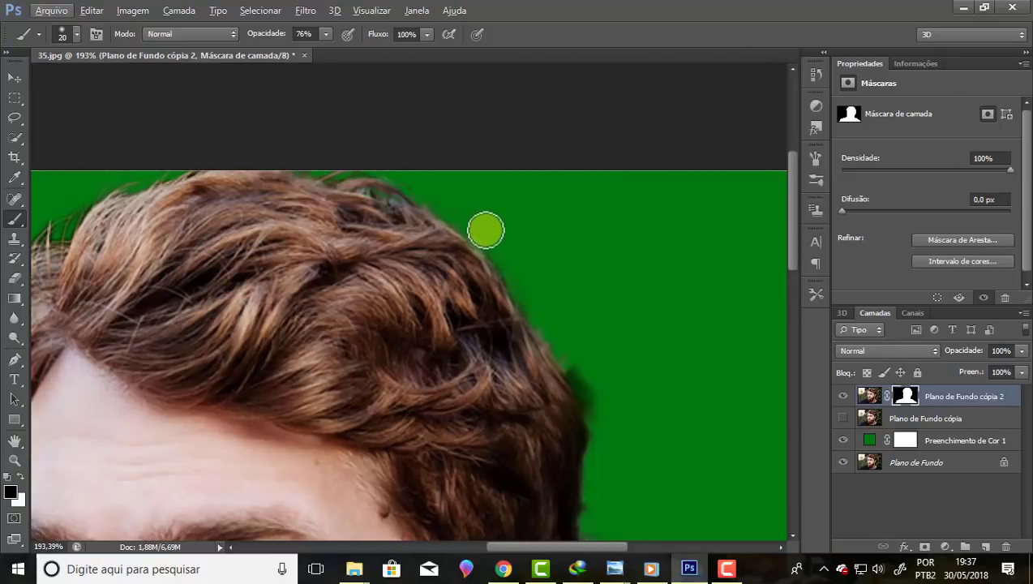
- Hide the background fringe along the shirt and neck edge
{"action": "scroll", "coordinate": [491, 242], "scroll_direction": "down", "scroll_amount": 3}
{"action": "mouse_move", "coordinate": [416, 307]}
{"action": "left_mouse_down"}
{"action": "mouse_move", "coordinate": [568, 412]}
{"action": "mouse_move", "coordinate": [529, 373]}
{"action": "left_mouse_up"}
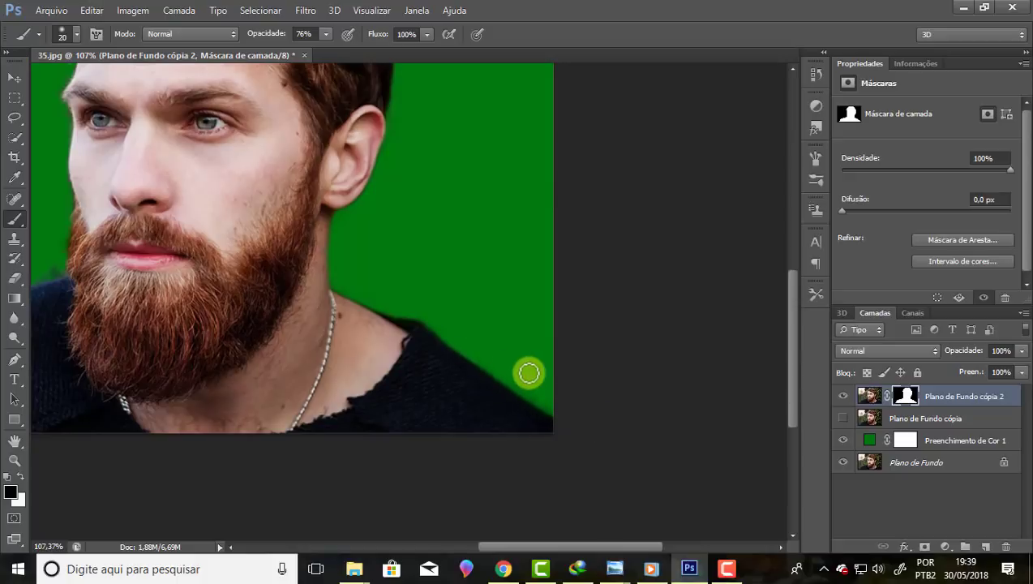
{"action": "scroll", "coordinate": [566, 325], "scroll_direction": "down", "scroll_amount": 2}
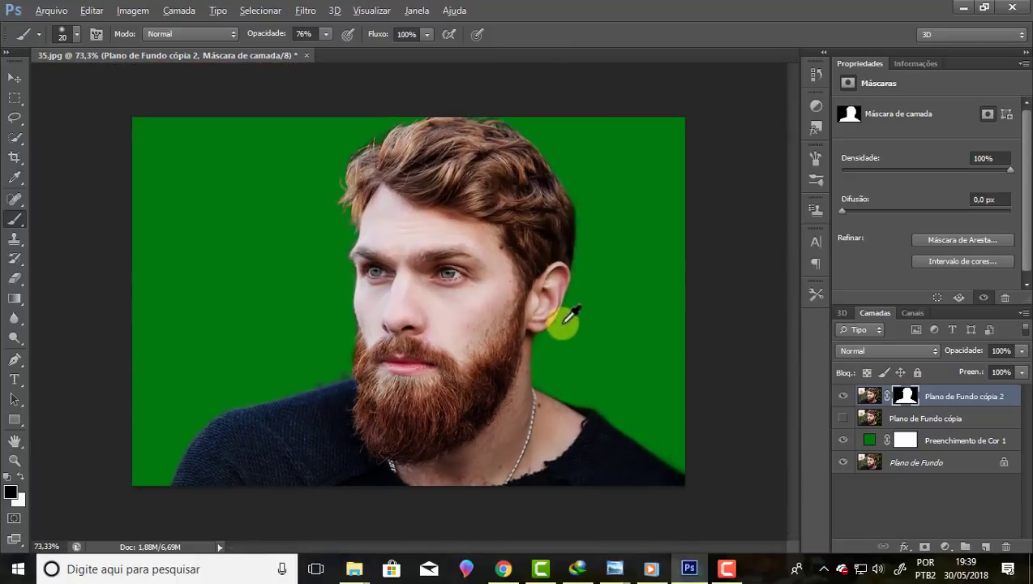
{"action": "scroll", "coordinate": [600, 115], "scroll_direction": "up", "scroll_amount": 2}
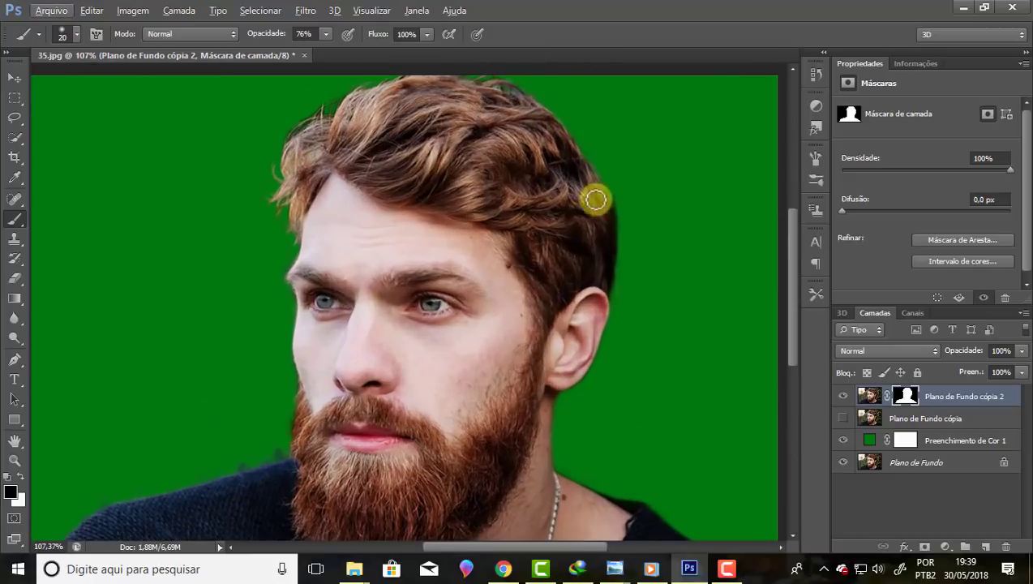
{"action": "scroll", "coordinate": [526, 146], "scroll_direction": "down", "scroll_amount": 2}
{"action": "scroll", "coordinate": [300, 452], "scroll_direction": "up", "scroll_amount": 2}
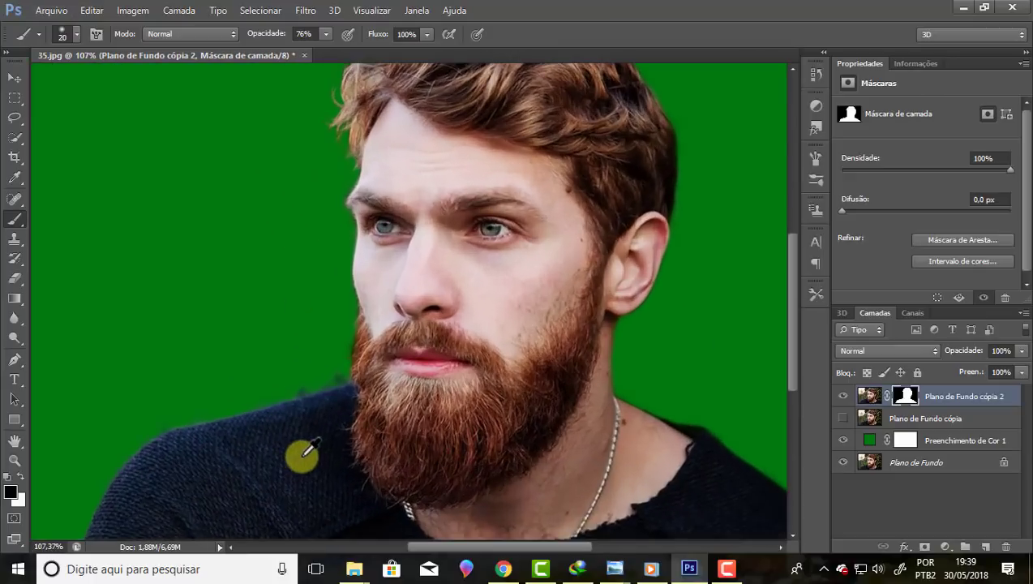
{"action": "scroll", "coordinate": [300, 451], "scroll_direction": "up", "scroll_amount": 1}
{"action": "scroll", "coordinate": [369, 384], "scroll_direction": "down", "scroll_amount": 1}
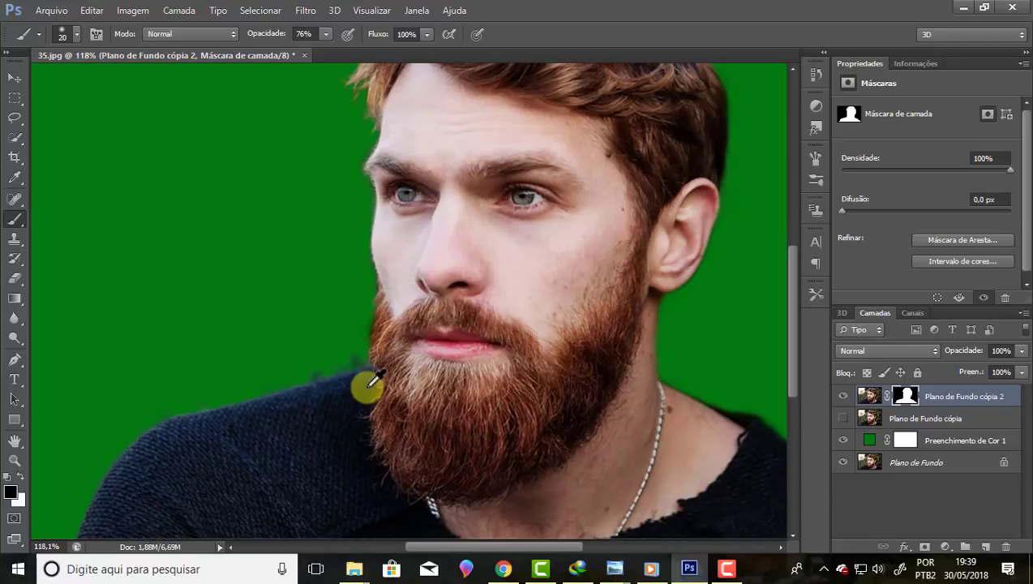
{"action": "scroll", "coordinate": [253, 344], "scroll_direction": "up", "scroll_amount": 1}
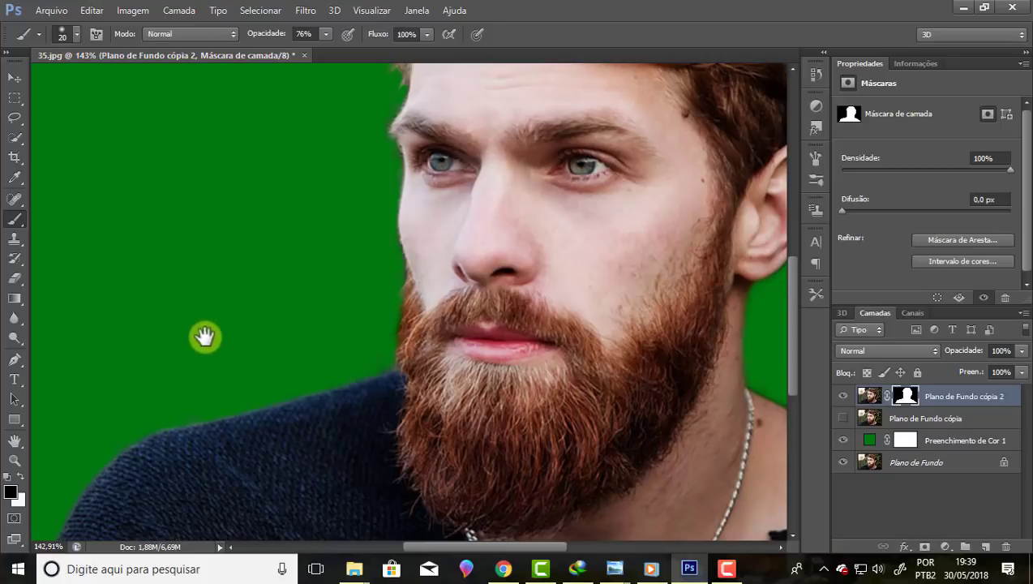
- Pan to the beard and sweater and zoom in and out to inspect the cutout edges
{"action": "left_click_drag", "start_coordinate": [203, 339], "coordinate": [367, 149]}
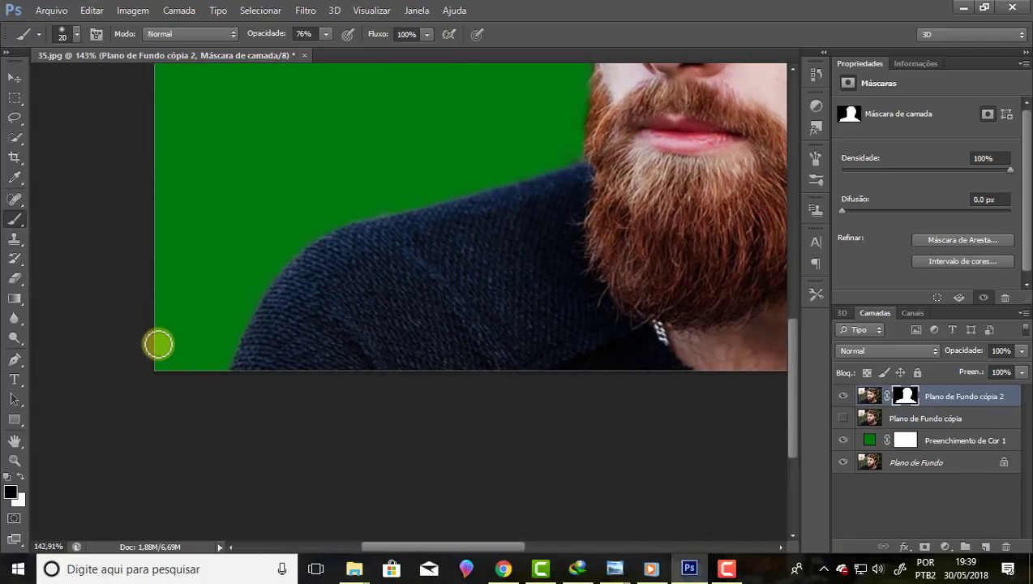
{"action": "scroll", "coordinate": [158, 345], "scroll_direction": "down", "scroll_amount": 2}
{"action": "scroll", "coordinate": [158, 345], "scroll_direction": "down", "scroll_amount": 2}
{"action": "scroll", "coordinate": [596, 166], "scroll_direction": "up", "scroll_amount": 1}
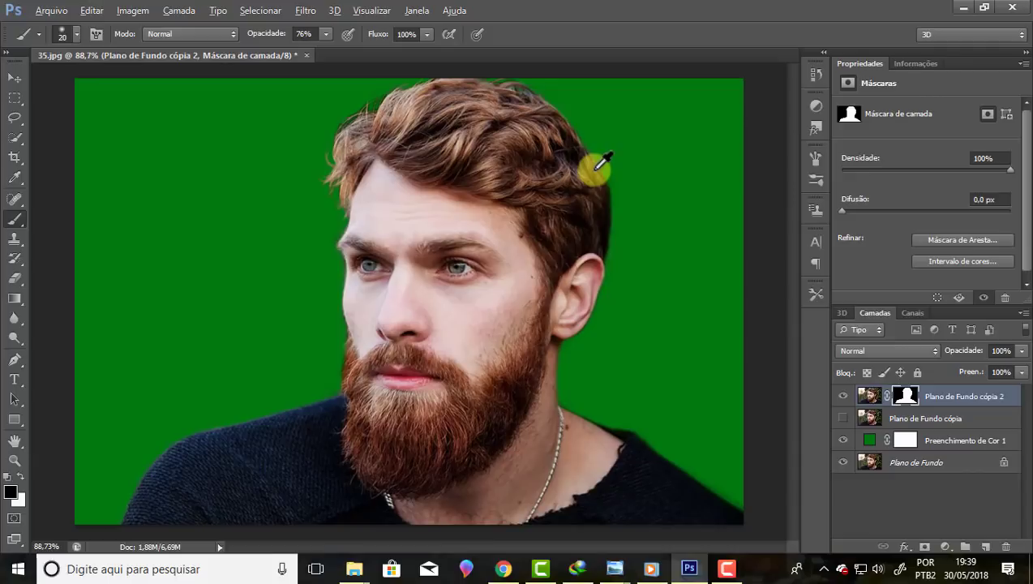
{"action": "scroll", "coordinate": [527, 138], "scroll_direction": "down", "scroll_amount": 1}
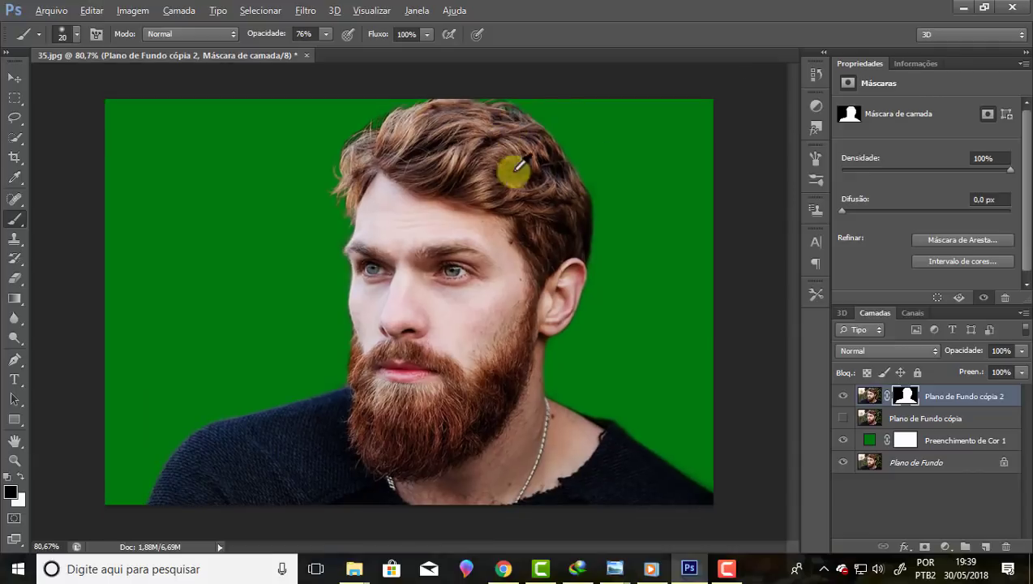
{"action": "scroll", "coordinate": [519, 203], "scroll_direction": "down", "scroll_amount": 1}
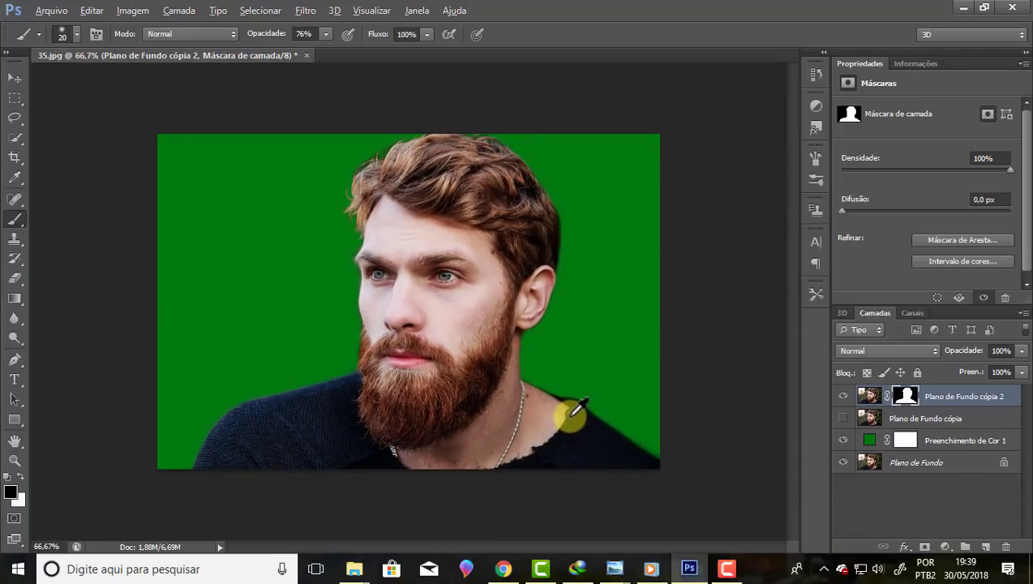
{"action": "scroll", "coordinate": [570, 416], "scroll_direction": "up", "scroll_amount": 2}
{"action": "scroll", "coordinate": [604, 88], "scroll_direction": "up", "scroll_amount": 1}
{"action": "scroll", "coordinate": [602, 92], "scroll_direction": "up", "scroll_amount": 1}
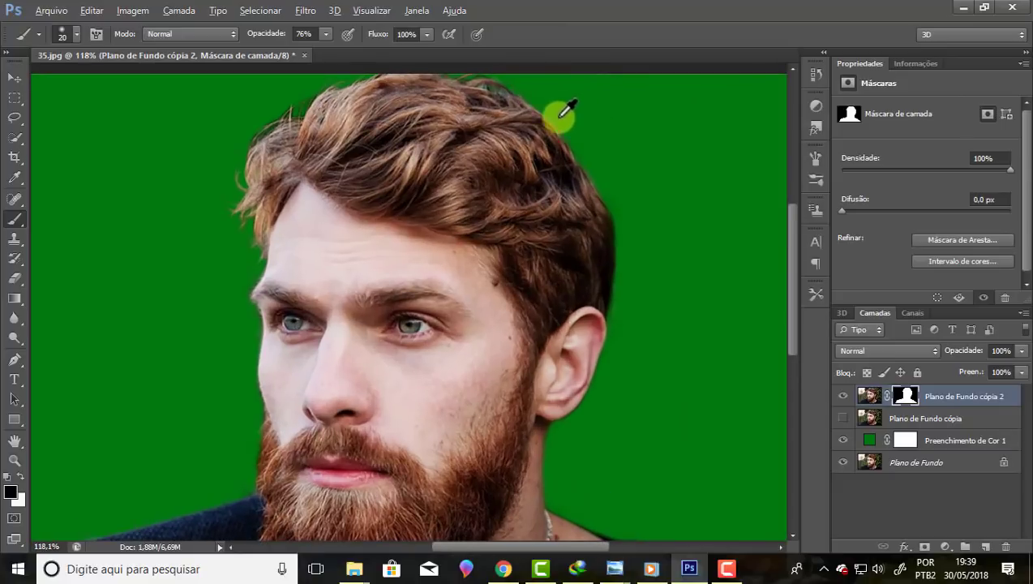
{"action": "scroll", "coordinate": [480, 105], "scroll_direction": "down", "scroll_amount": 1}
{"action": "scroll", "coordinate": [577, 93], "scroll_direction": "up", "scroll_amount": 1}
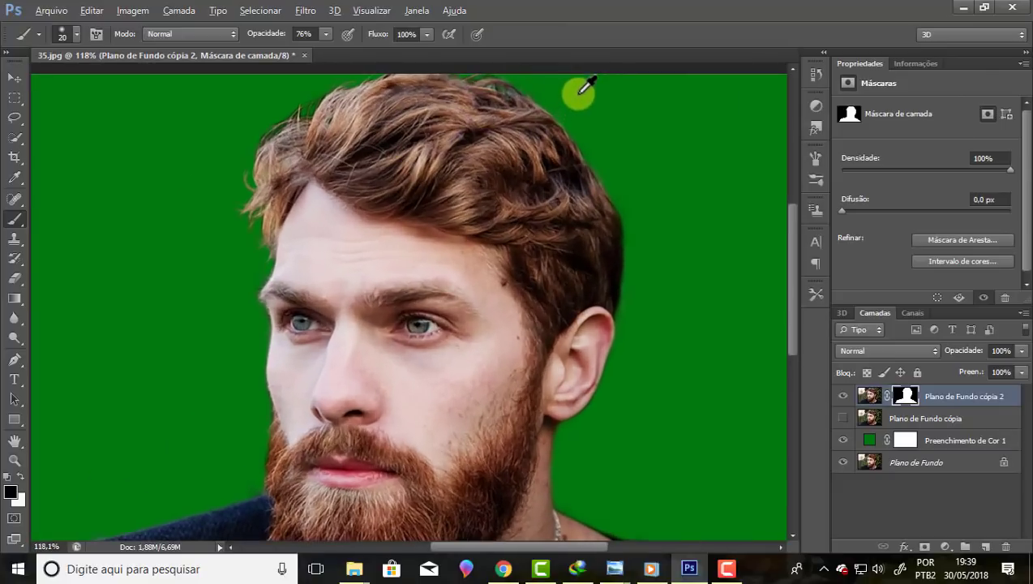
{"action": "scroll", "coordinate": [597, 93], "scroll_direction": "up", "scroll_amount": 1}
{"action": "scroll", "coordinate": [600, 99], "scroll_direction": "up", "scroll_amount": 1}
{"action": "scroll", "coordinate": [576, 186], "scroll_direction": "down", "scroll_amount": 2}
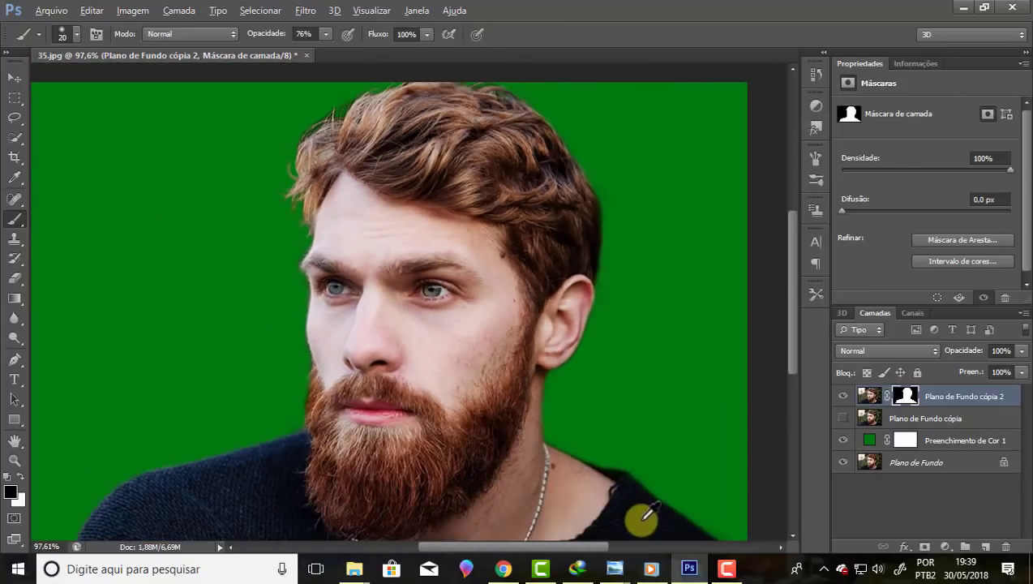
{"action": "scroll", "coordinate": [641, 519], "scroll_direction": "up", "scroll_amount": 2}
{"action": "scroll", "coordinate": [630, 489], "scroll_direction": "up", "scroll_amount": 2}
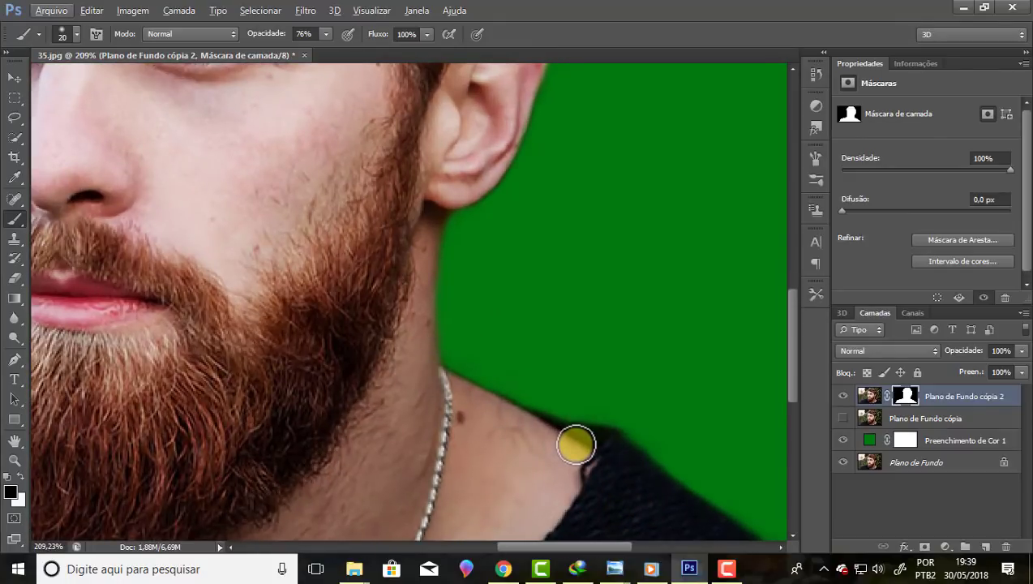
- Paint white with a 10 px brush on the layer mask to restore the neck and shoulder edge
{"action": "left_click", "coordinate": [19, 476]}
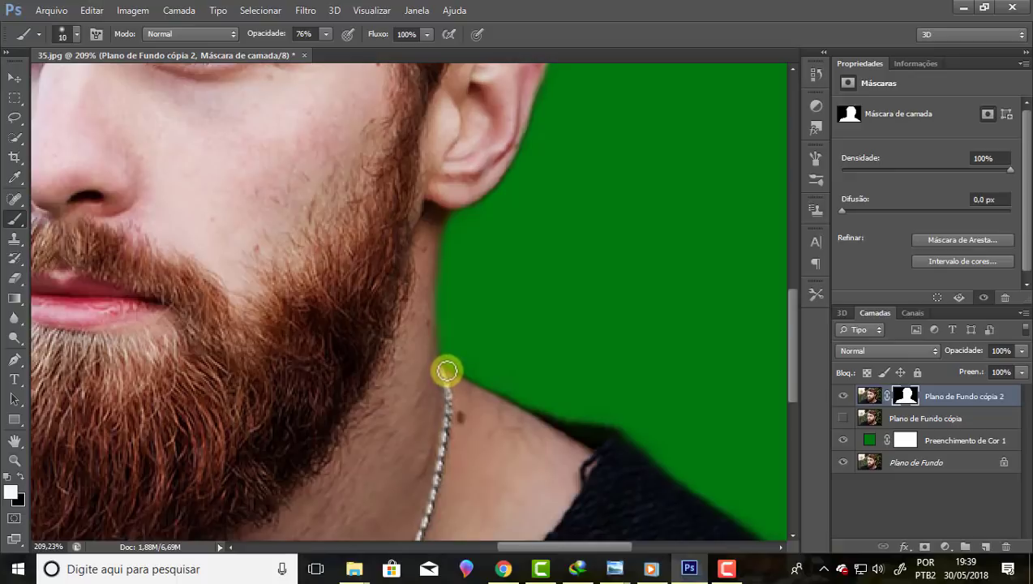
{"action": "left_click_drag", "start_coordinate": [450, 373], "coordinate": [522, 404]}
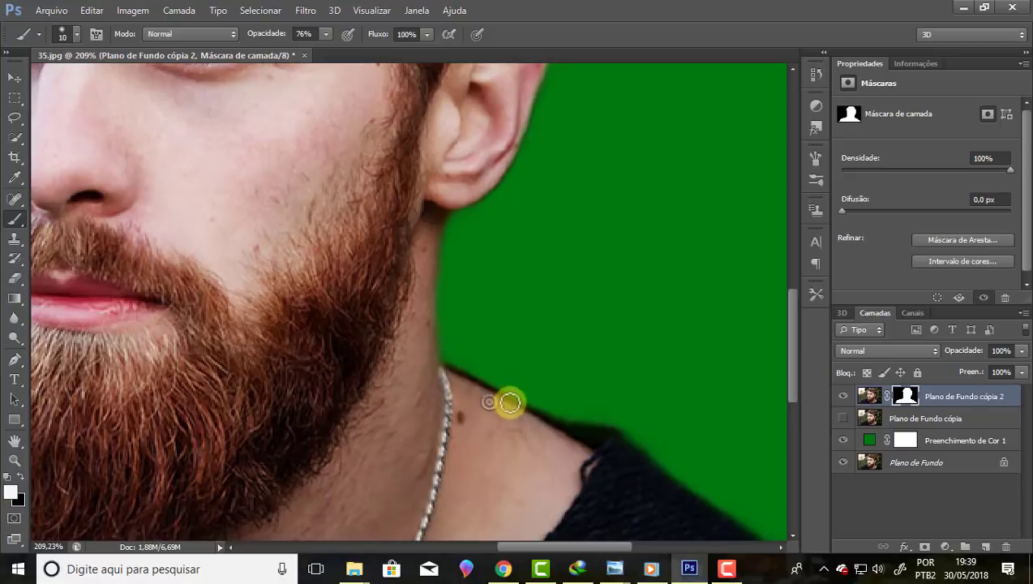
{"action": "mouse_move", "coordinate": [509, 402]}
{"action": "left_mouse_down"}
{"action": "mouse_move", "coordinate": [577, 431]}
{"action": "mouse_move", "coordinate": [560, 421]}
{"action": "mouse_move", "coordinate": [584, 427]}
{"action": "mouse_move", "coordinate": [552, 420]}
{"action": "mouse_move", "coordinate": [601, 416]}
{"action": "left_mouse_up"}
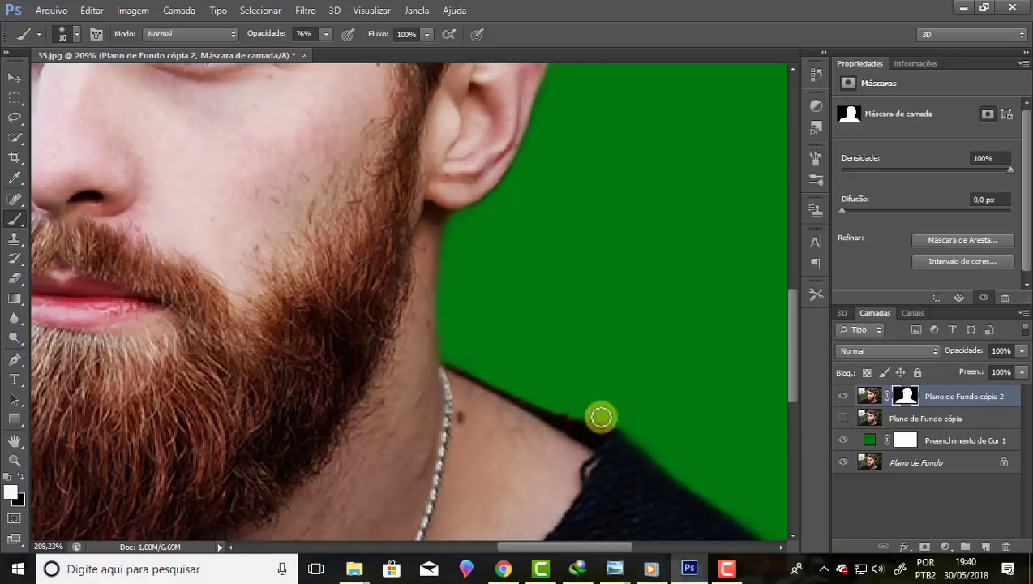
{"action": "left_click", "coordinate": [905, 398]}
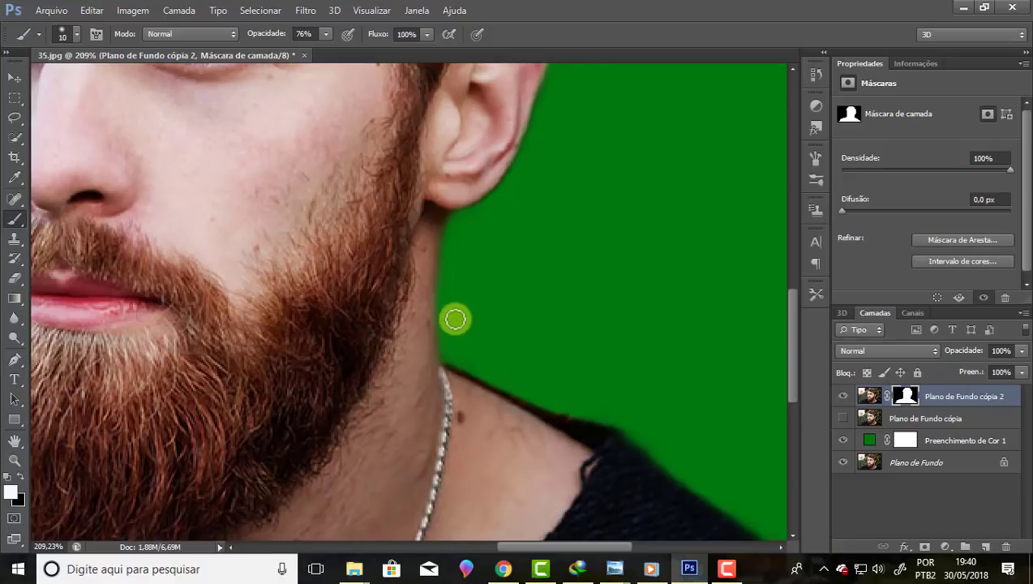
{"action": "left_click_drag", "start_coordinate": [430, 339], "coordinate": [428, 304]}
{"action": "scroll", "coordinate": [429, 304], "scroll_direction": "down", "scroll_amount": 5}
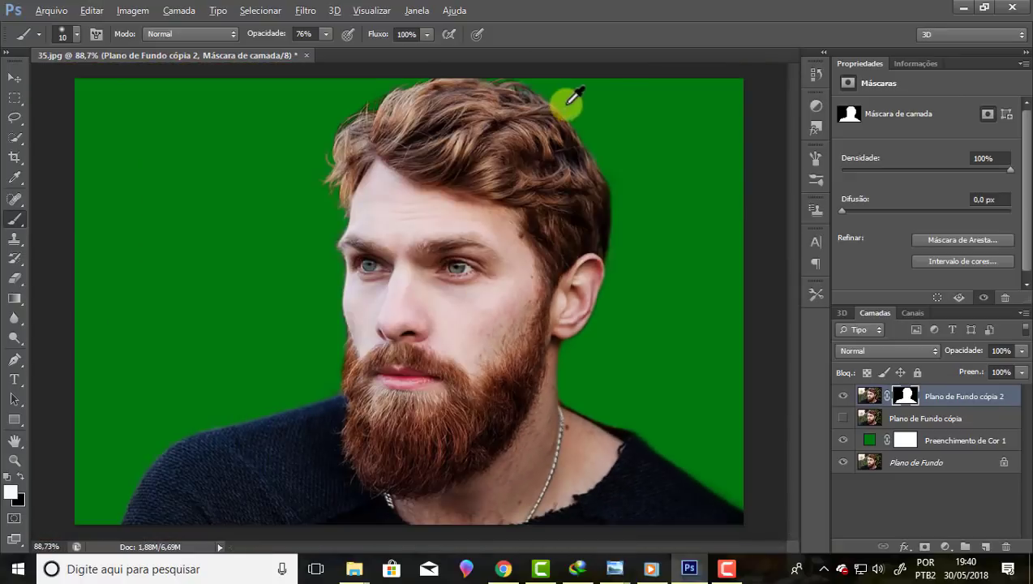
{"action": "scroll", "coordinate": [627, 85], "scroll_direction": "up", "scroll_amount": 1}
{"action": "scroll", "coordinate": [612, 74], "scroll_direction": "up", "scroll_amount": 2}
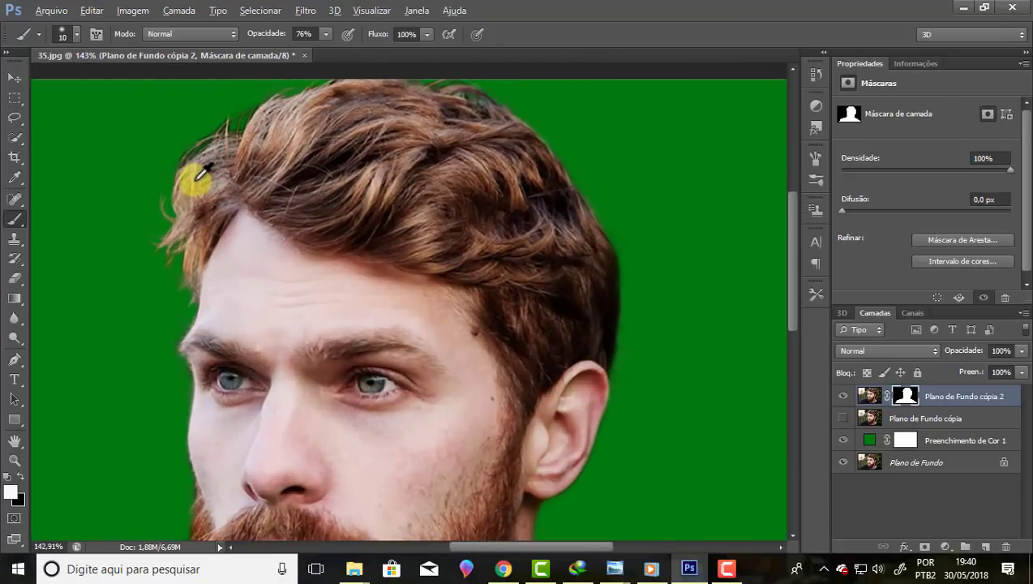
{"action": "scroll", "coordinate": [207, 167], "scroll_direction": "up", "scroll_amount": 2}
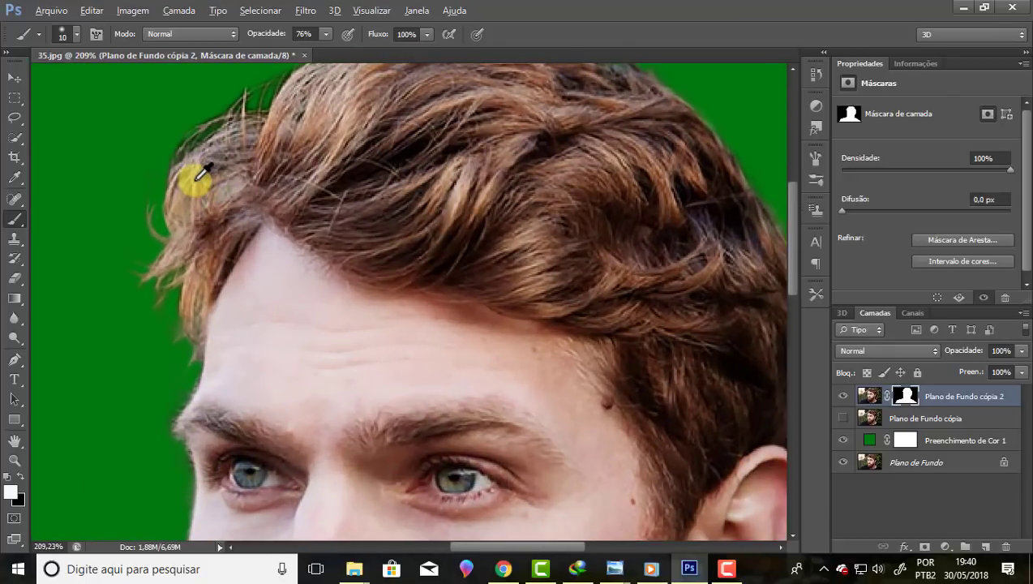
{"action": "scroll", "coordinate": [197, 174], "scroll_direction": "down", "scroll_amount": 2}
{"action": "scroll", "coordinate": [353, 179], "scroll_direction": "down", "scroll_amount": 1}
{"action": "scroll", "coordinate": [553, 165], "scroll_direction": "up", "scroll_amount": 1}
{"action": "scroll", "coordinate": [558, 167], "scroll_direction": "up", "scroll_amount": 2}
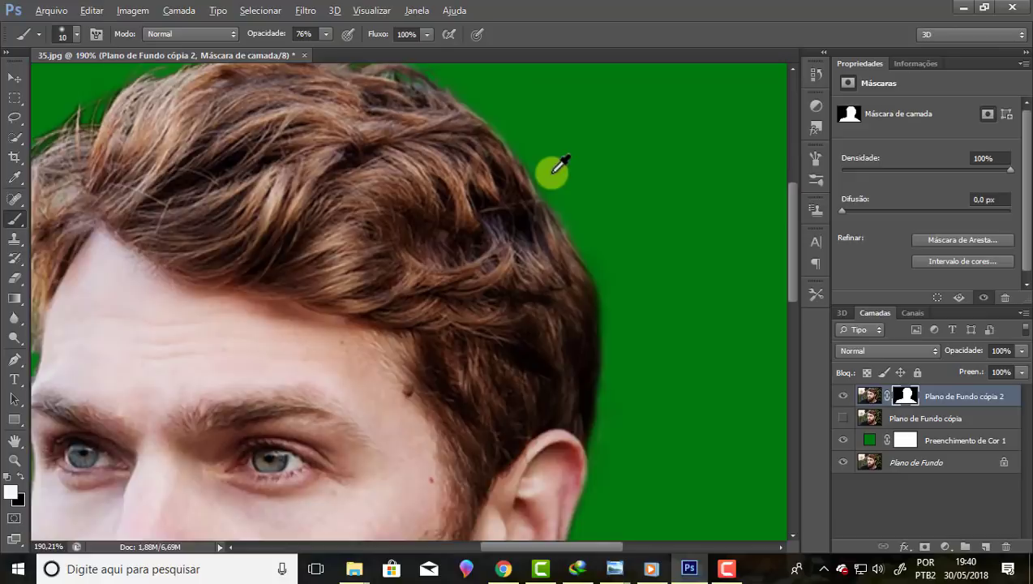
{"action": "scroll", "coordinate": [558, 167], "scroll_direction": "up", "scroll_amount": 2}
{"action": "scroll", "coordinate": [558, 167], "scroll_direction": "down", "scroll_amount": 2}
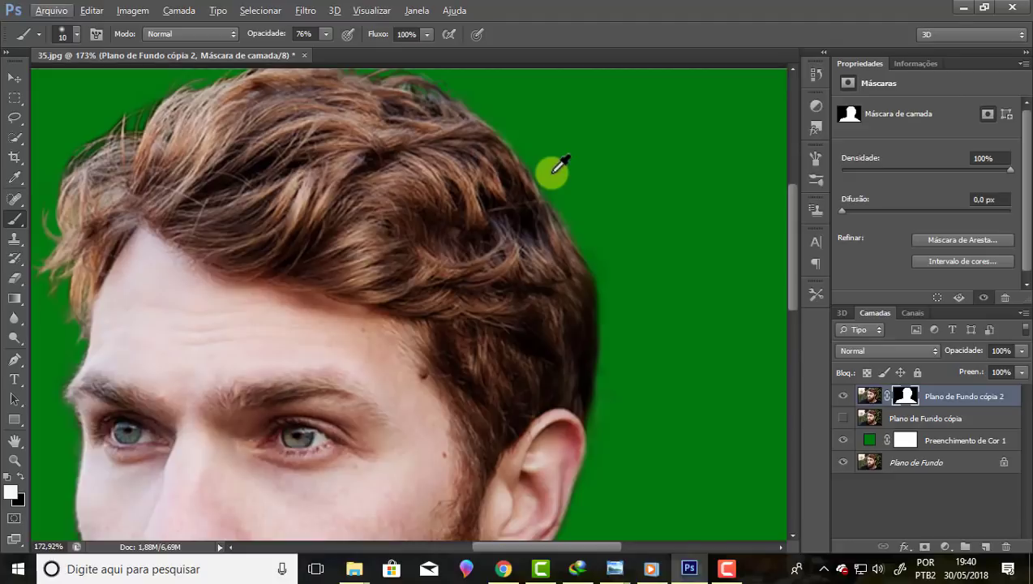
{"action": "scroll", "coordinate": [558, 167], "scroll_direction": "down", "scroll_amount": 1}
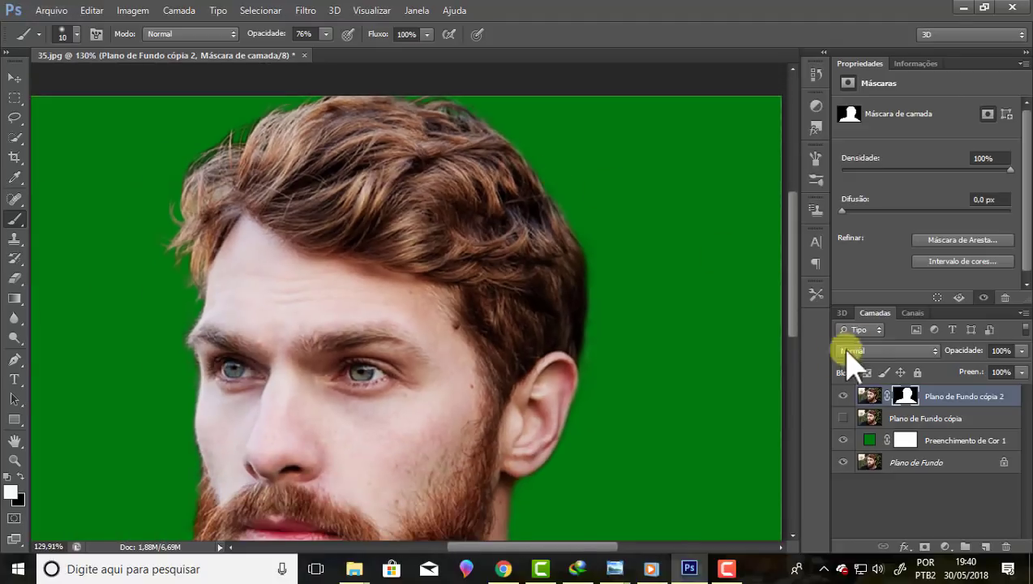
- Make the original Plano de Fundo cópia photo layer visible again
{"action": "mouse_move", "coordinate": [920, 406]}
{"action": "left_mouse_down"}
{"action": "mouse_move", "coordinate": [862, 437]}
{"action": "mouse_move", "coordinate": [864, 397]}
{"action": "left_mouse_up"}
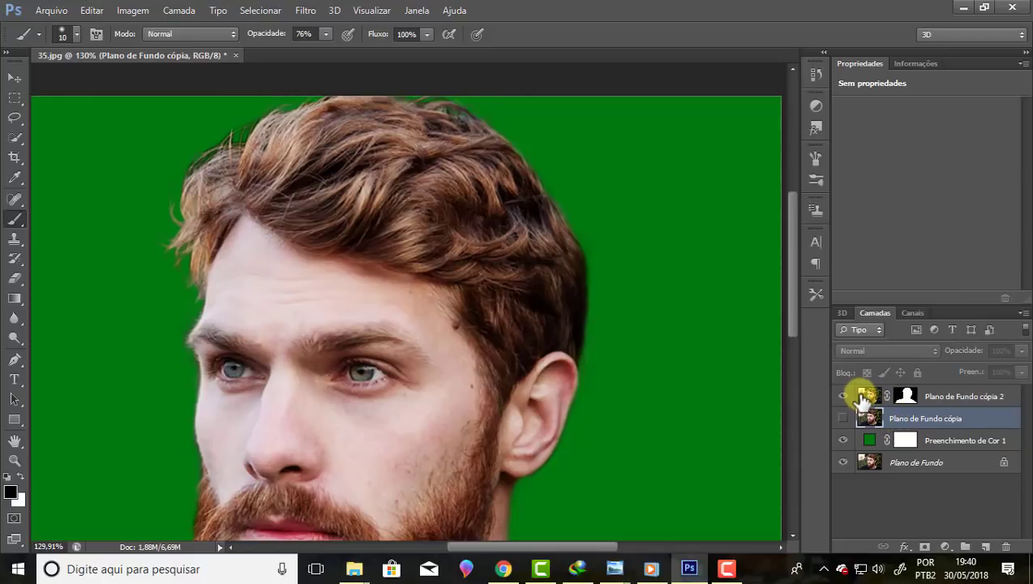
{"action": "left_click_drag", "start_coordinate": [864, 398], "coordinate": [868, 426]}
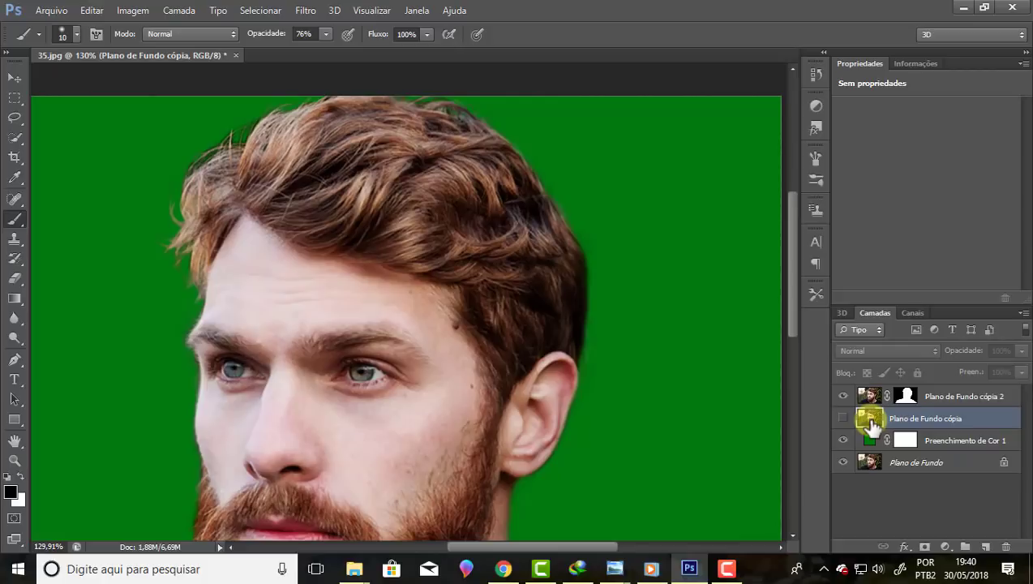
{"action": "left_click_drag", "start_coordinate": [849, 427], "coordinate": [837, 422]}
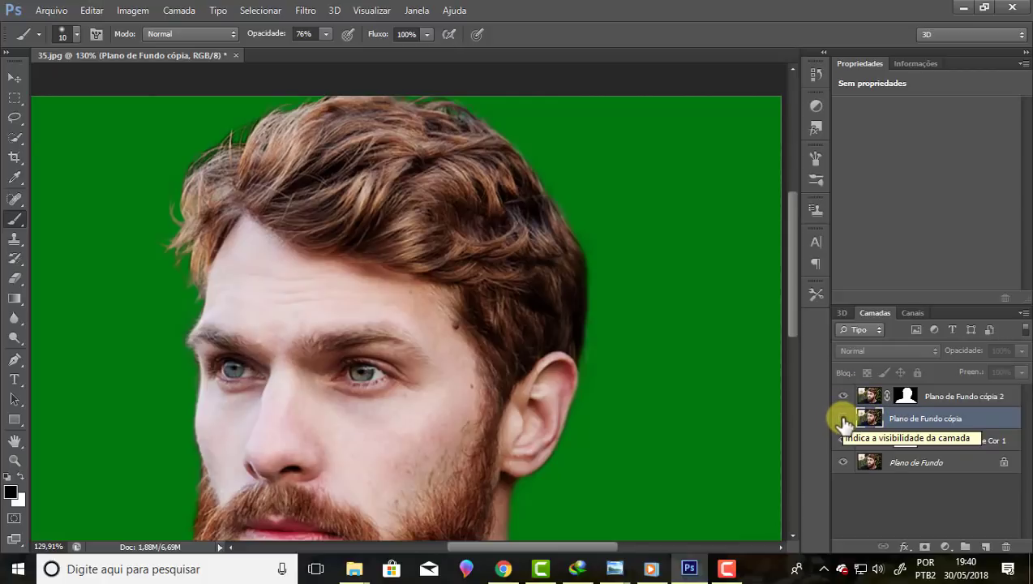
{"action": "left_click", "coordinate": [843, 418]}
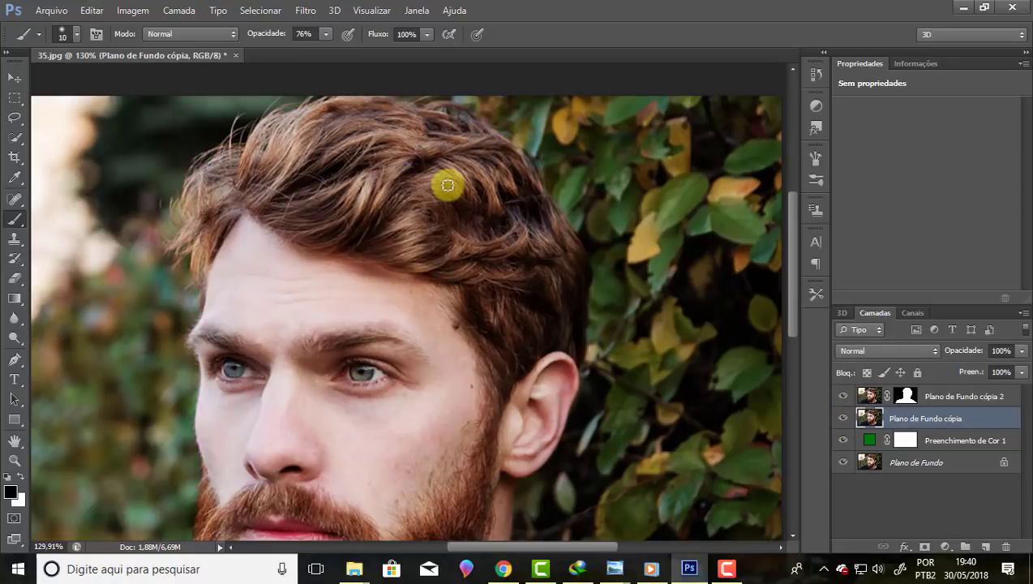
- Hide Plano de Fundo cópia to compare against green, then target Plano de Fundo cópia 2's layer mask
{"action": "scroll", "coordinate": [448, 185], "scroll_direction": "down", "scroll_amount": 2}
{"action": "scroll", "coordinate": [282, 128], "scroll_direction": "up", "scroll_amount": 2}
{"action": "scroll", "coordinate": [300, 186], "scroll_direction": "up", "scroll_amount": 2}
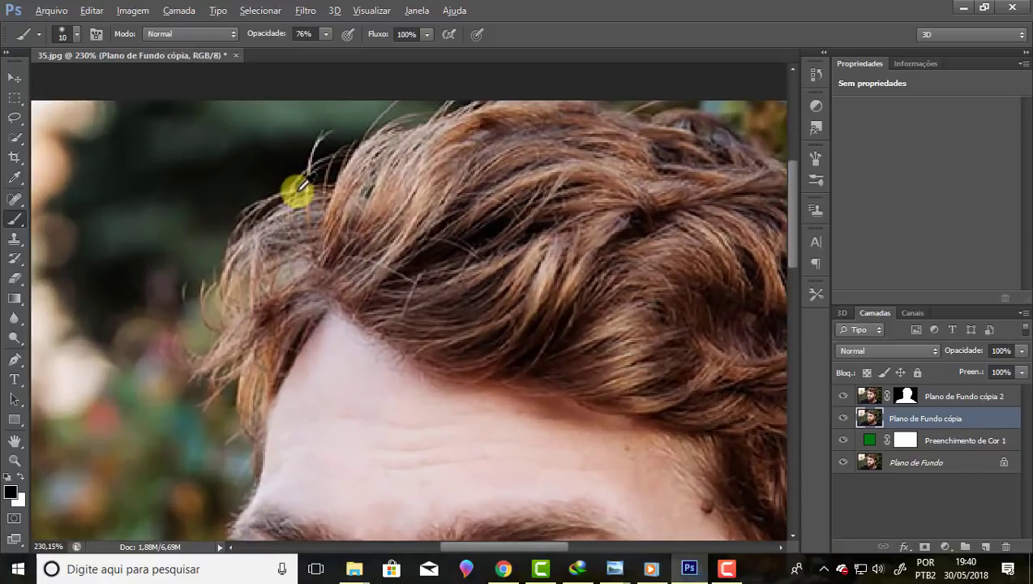
{"action": "left_click", "coordinate": [844, 418]}
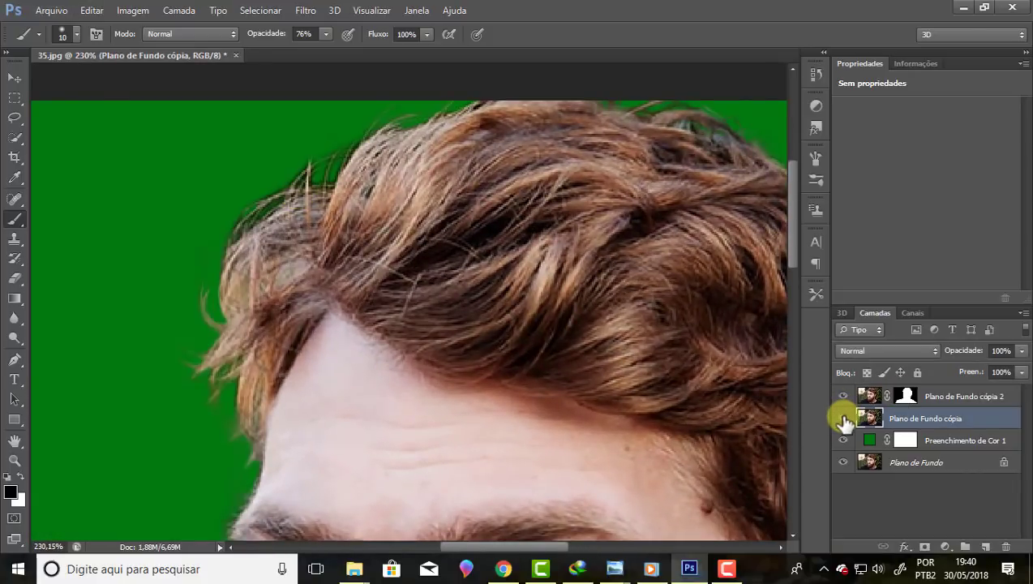
{"action": "left_click", "coordinate": [908, 396]}
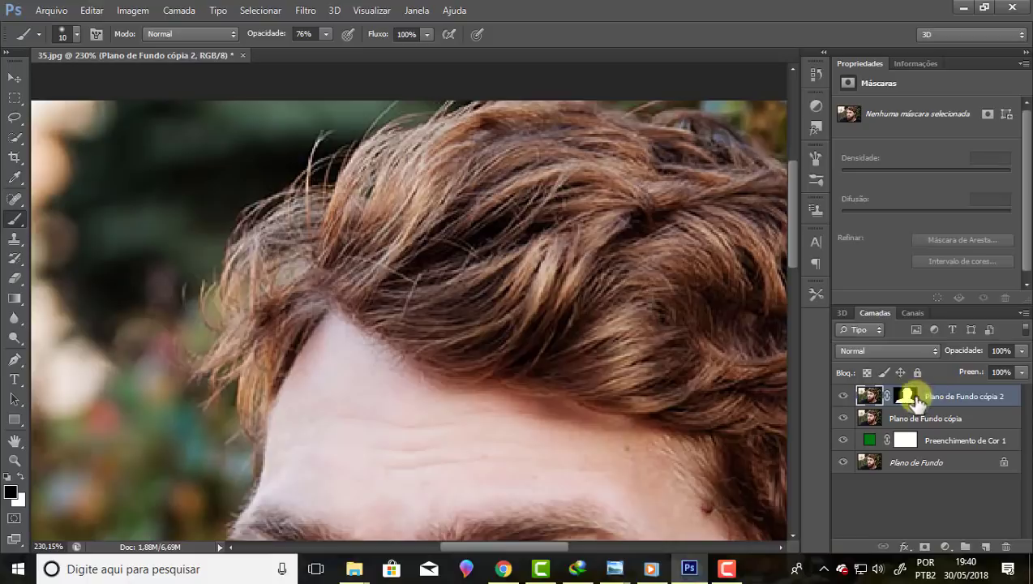
{"action": "left_click", "coordinate": [907, 395]}
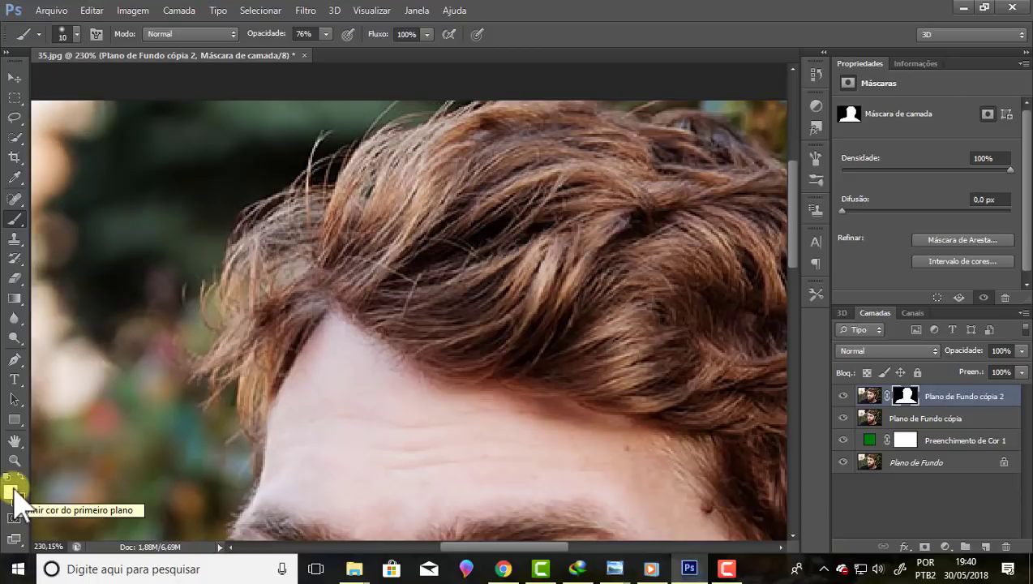
- Set the brush size to 1 px
{"action": "left_click", "coordinate": [78, 36]}
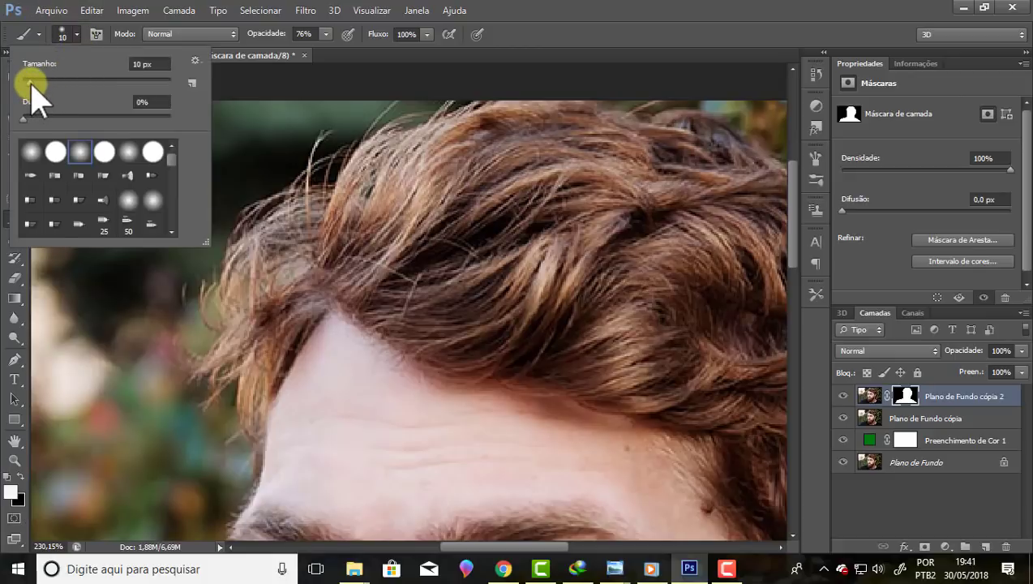
{"action": "left_click_drag", "start_coordinate": [31, 81], "coordinate": [8, 81]}
{"action": "left_click", "coordinate": [160, 64]}
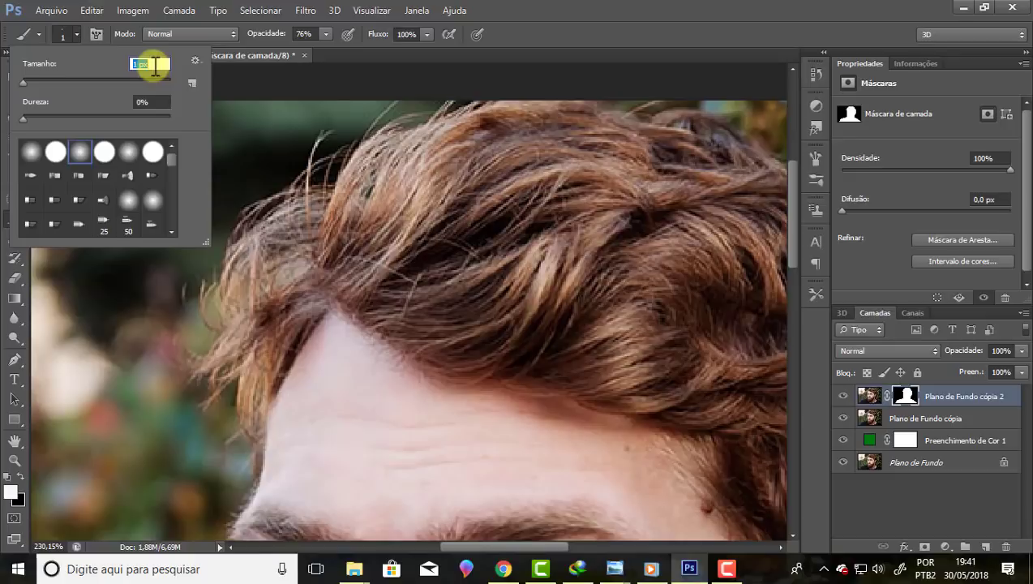
{"action": "key", "text": "Return"}
{"action": "scroll", "coordinate": [318, 138], "scroll_direction": "up", "scroll_amount": 2}
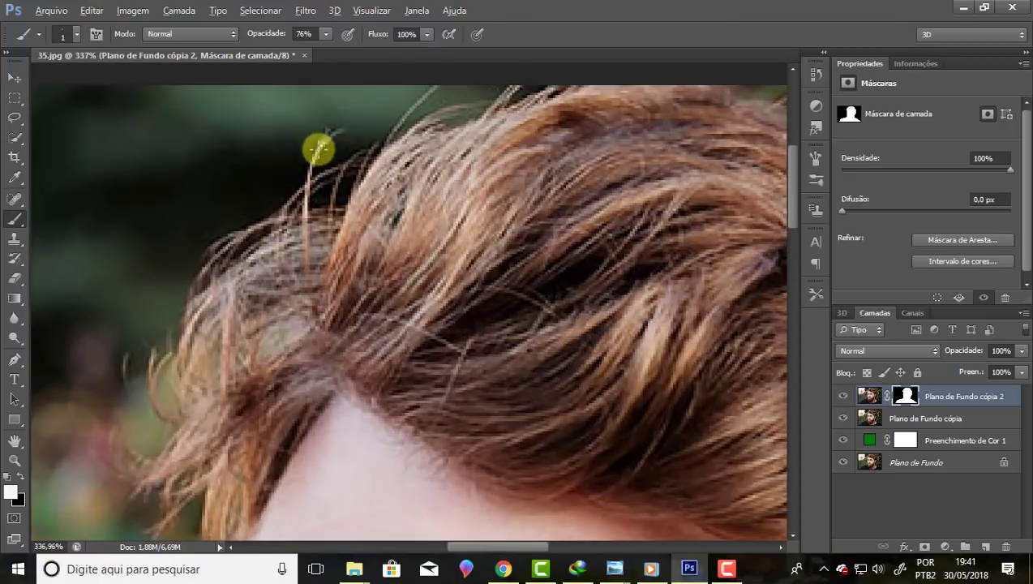
{"action": "scroll", "coordinate": [225, 253], "scroll_direction": "down", "scroll_amount": 3}
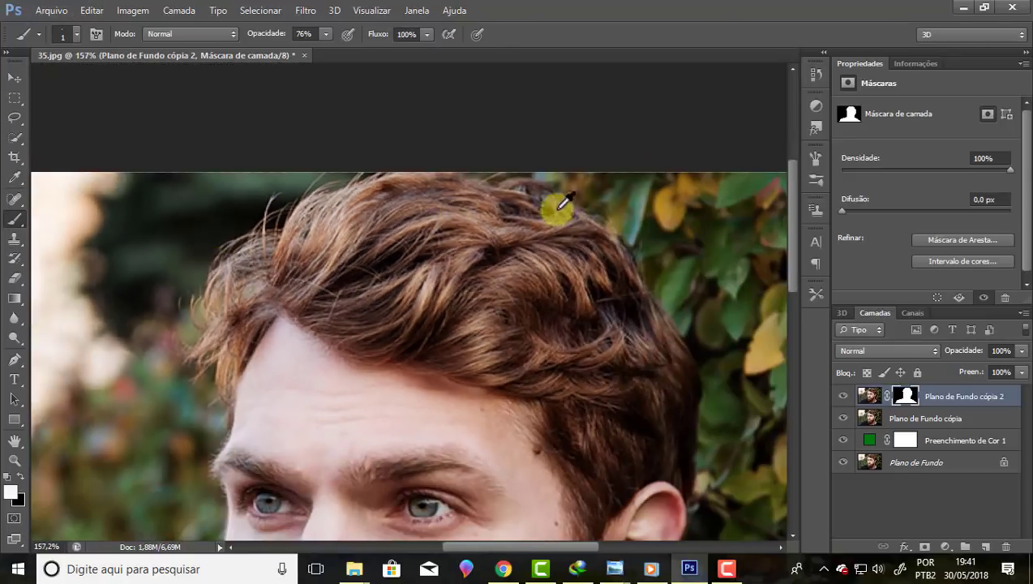
{"action": "scroll", "coordinate": [556, 208], "scroll_direction": "up", "scroll_amount": 2}
{"action": "scroll", "coordinate": [574, 198], "scroll_direction": "up", "scroll_amount": 2}
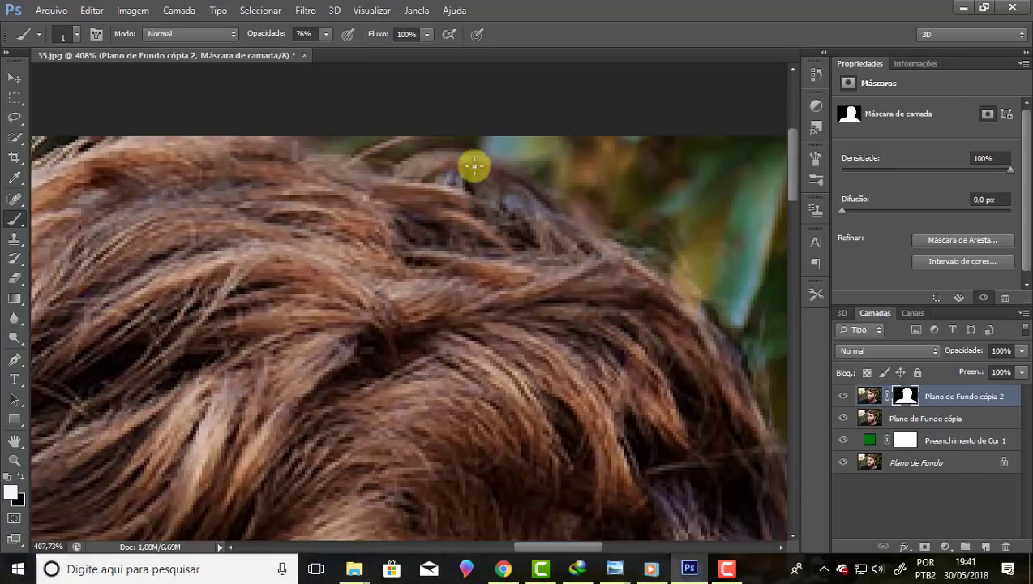
{"action": "scroll", "coordinate": [451, 156], "scroll_direction": "down", "scroll_amount": 2}
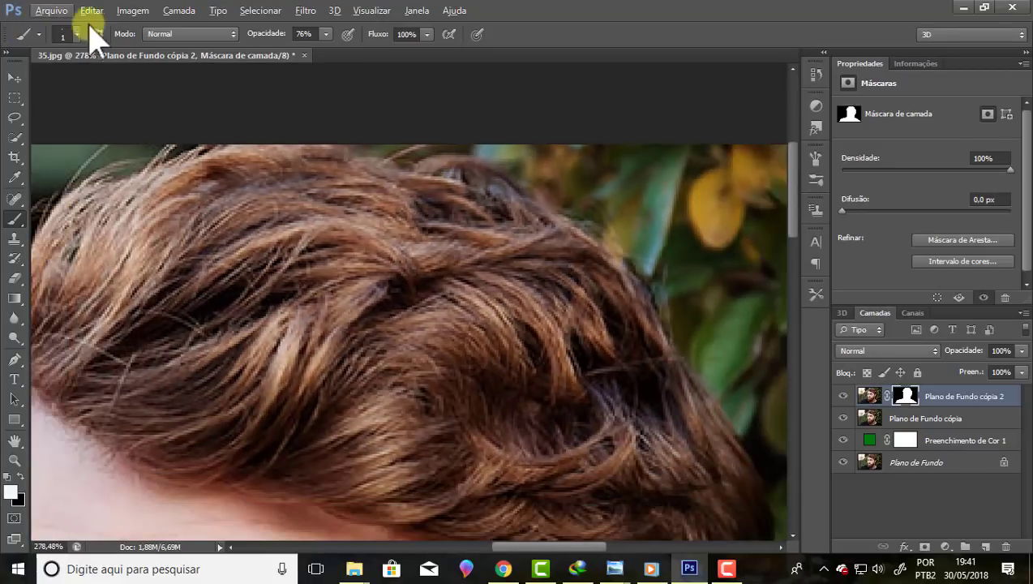
- Toggle Plano de Fundo cópia on and off to inspect the hair edge against green
{"action": "left_click", "coordinate": [843, 419]}
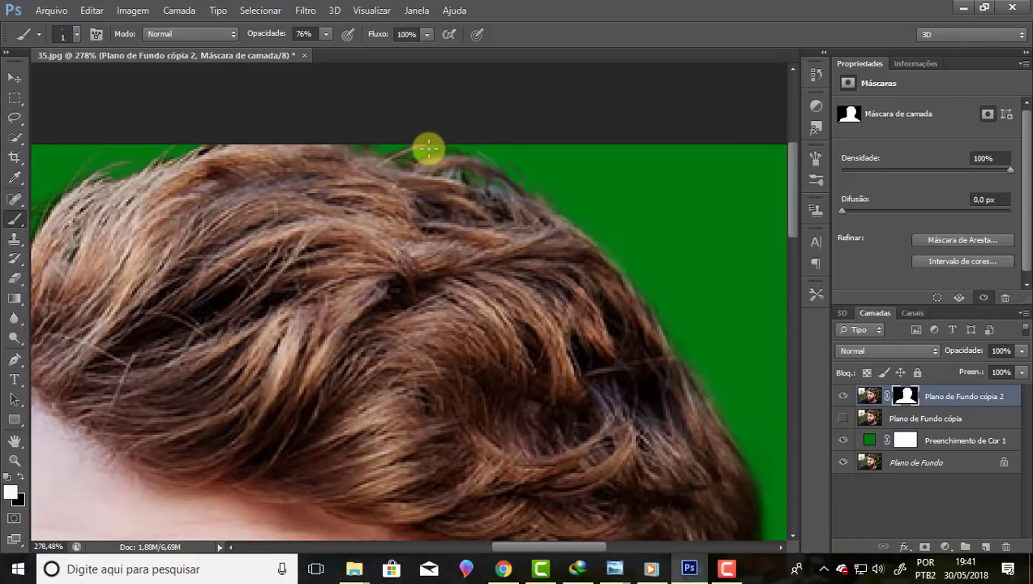
{"action": "left_click", "coordinate": [843, 419]}
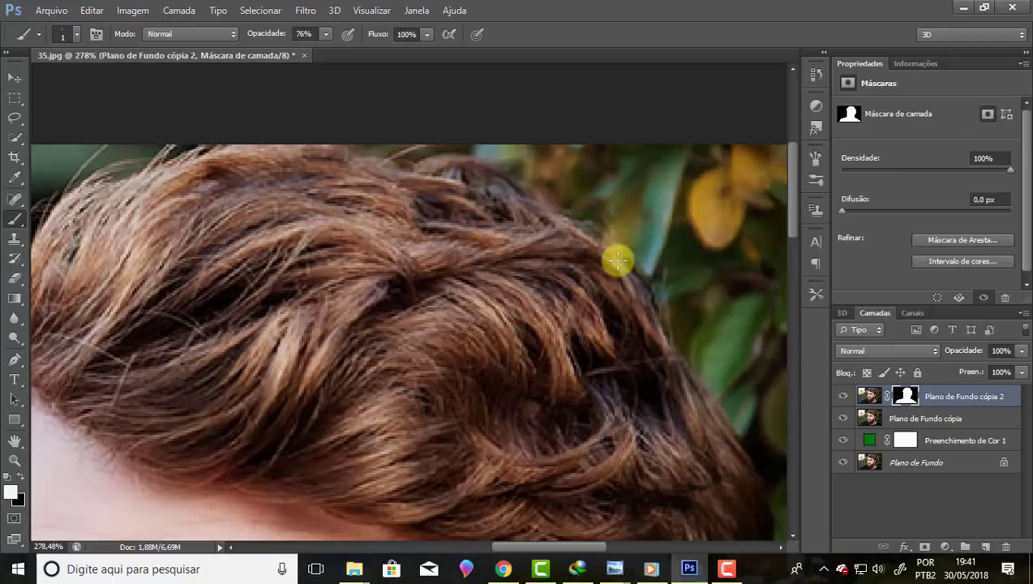
{"action": "scroll", "coordinate": [512, 212], "scroll_direction": "down", "scroll_amount": 2}
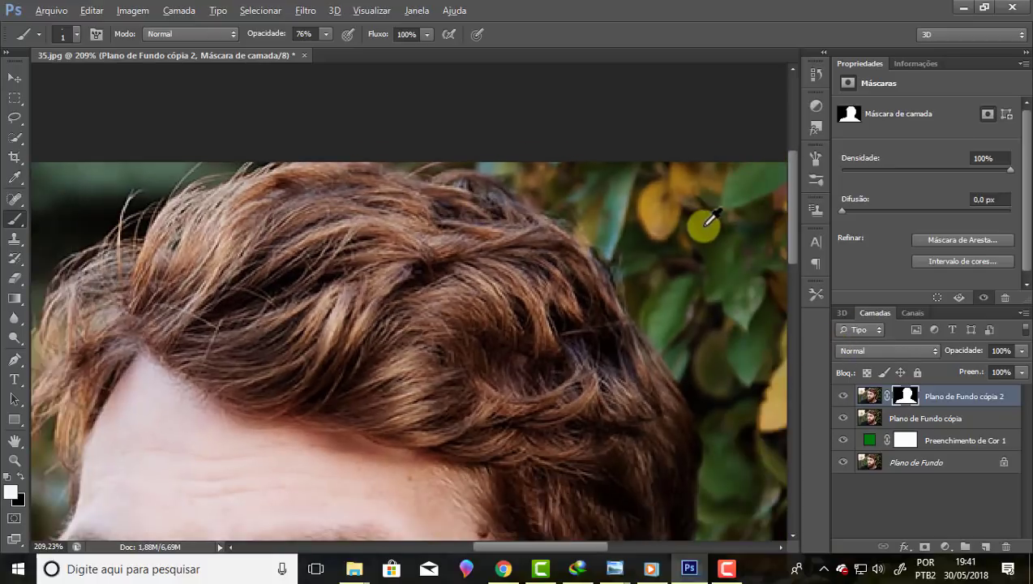
{"action": "scroll", "coordinate": [689, 213], "scroll_direction": "up", "scroll_amount": 2}
{"action": "scroll", "coordinate": [617, 217], "scroll_direction": "up", "scroll_amount": 1}
{"action": "scroll", "coordinate": [567, 223], "scroll_direction": "up", "scroll_amount": 1}
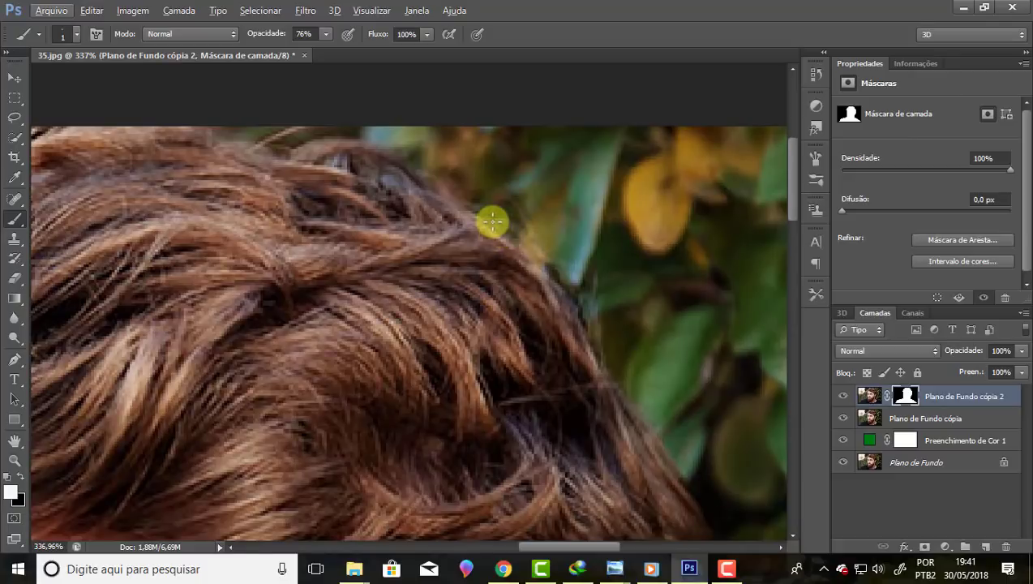
{"action": "scroll", "coordinate": [494, 218], "scroll_direction": "down", "scroll_amount": 1}
{"action": "scroll", "coordinate": [478, 213], "scroll_direction": "down", "scroll_amount": 1}
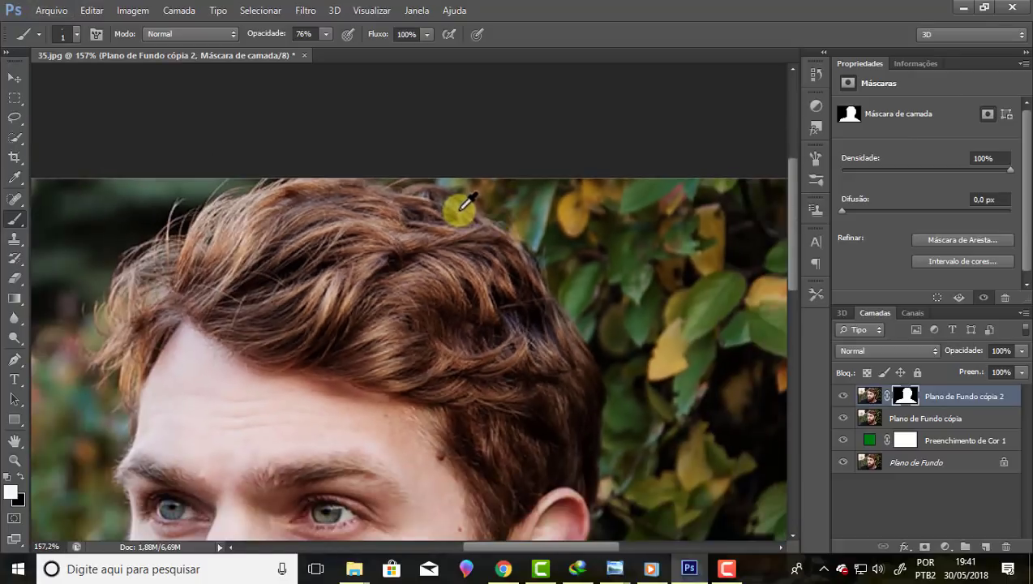
{"action": "scroll", "coordinate": [454, 211], "scroll_direction": "down", "scroll_amount": 1}
{"action": "scroll", "coordinate": [135, 261], "scroll_direction": "up", "scroll_amount": 1}
{"action": "scroll", "coordinate": [267, 146], "scroll_direction": "up", "scroll_amount": 1}
{"action": "scroll", "coordinate": [240, 180], "scroll_direction": "up", "scroll_amount": 1}
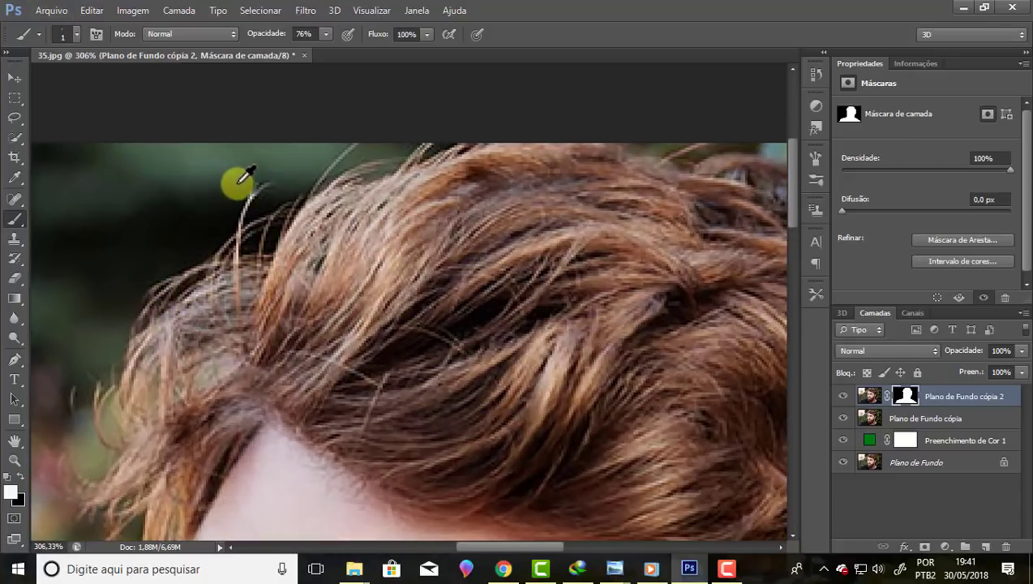
{"action": "scroll", "coordinate": [244, 177], "scroll_direction": "down", "scroll_amount": 1}
{"action": "scroll", "coordinate": [211, 259], "scroll_direction": "down", "scroll_amount": 1}
{"action": "scroll", "coordinate": [117, 390], "scroll_direction": "up", "scroll_amount": 1}
{"action": "scroll", "coordinate": [134, 369], "scroll_direction": "up", "scroll_amount": 1}
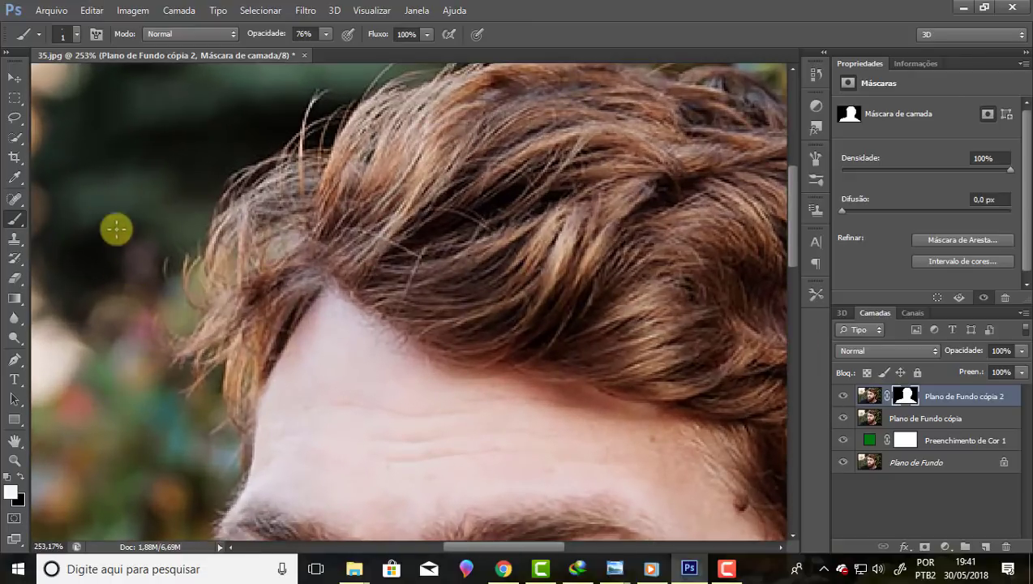
{"action": "scroll", "coordinate": [171, 279], "scroll_direction": "down", "scroll_amount": 1}
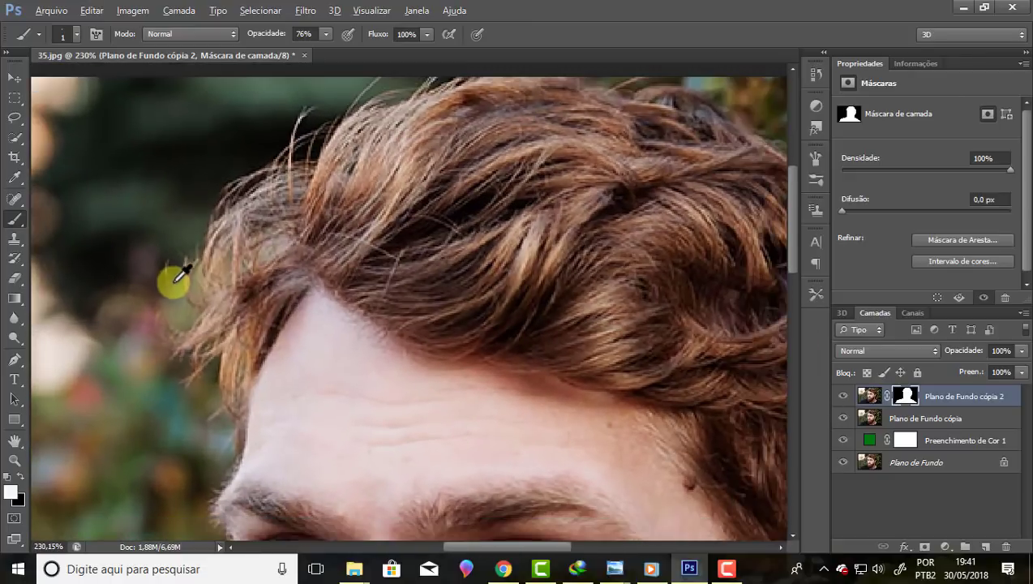
{"action": "left_click", "coordinate": [843, 419]}
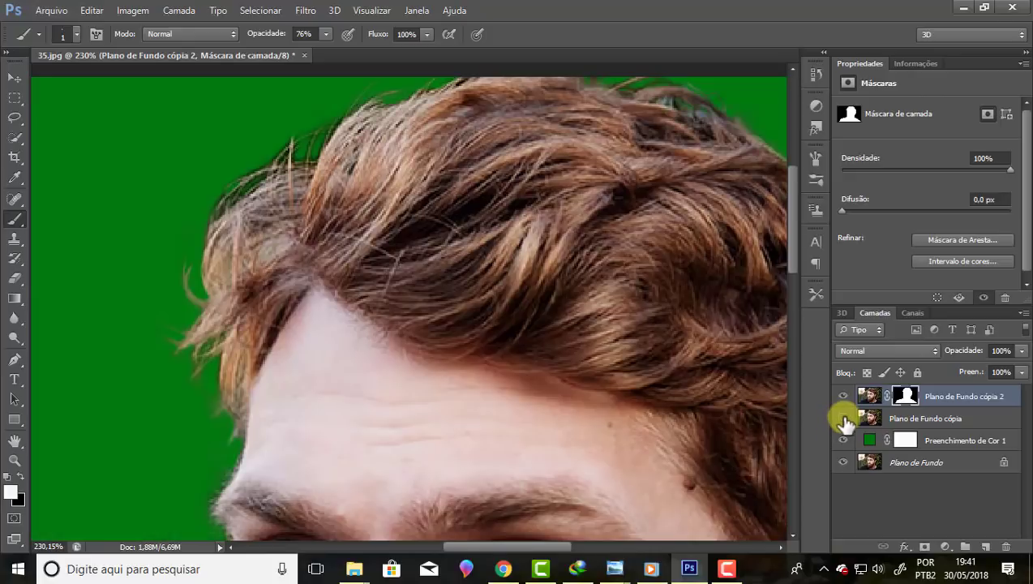
{"action": "scroll", "coordinate": [795, 231], "scroll_direction": "up", "scroll_amount": 2}
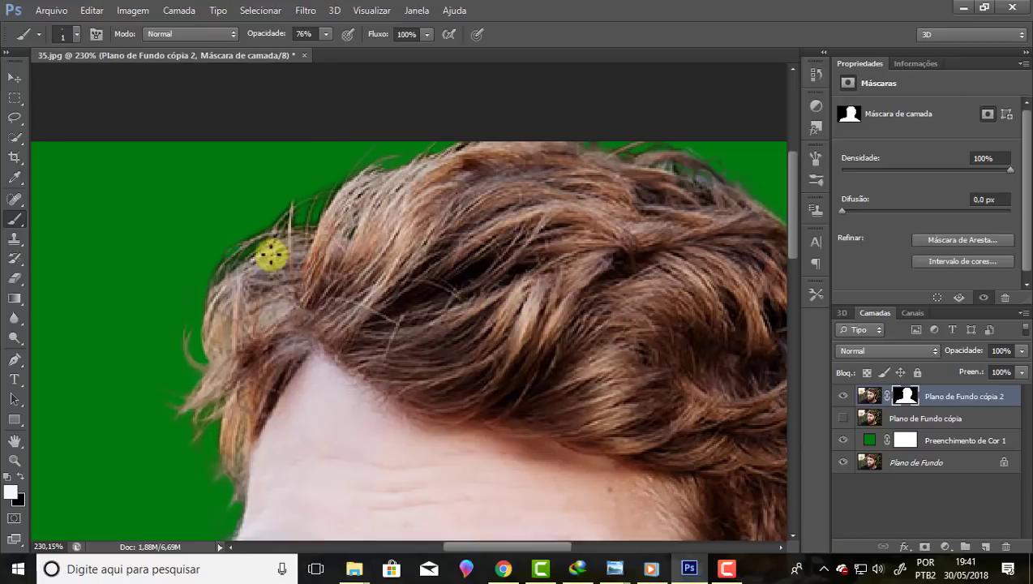
{"action": "left_click", "coordinate": [844, 419]}
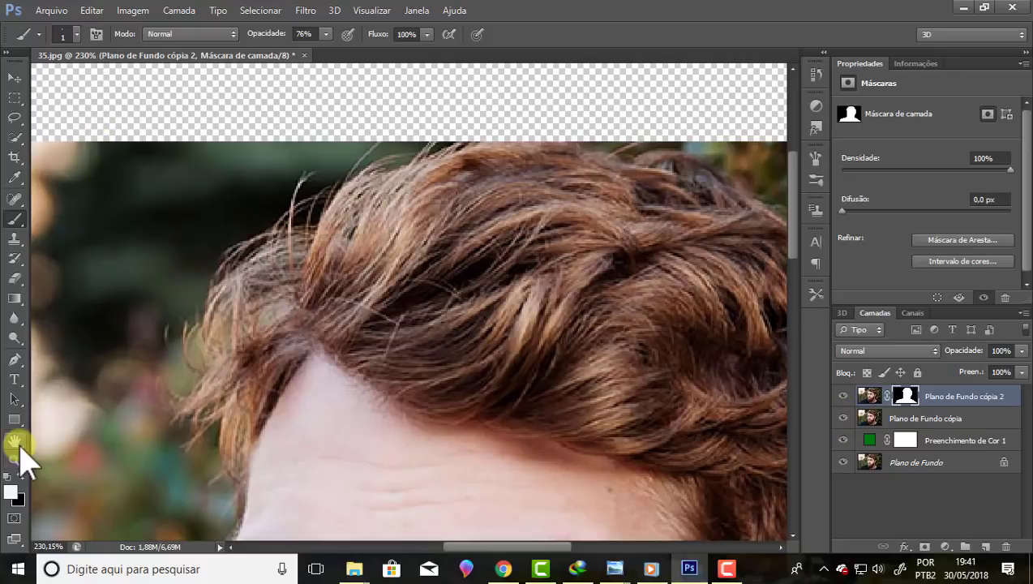
- Reselect the layer mask and check the foreground colour in the Color Picker
{"action": "left_click", "coordinate": [896, 396]}
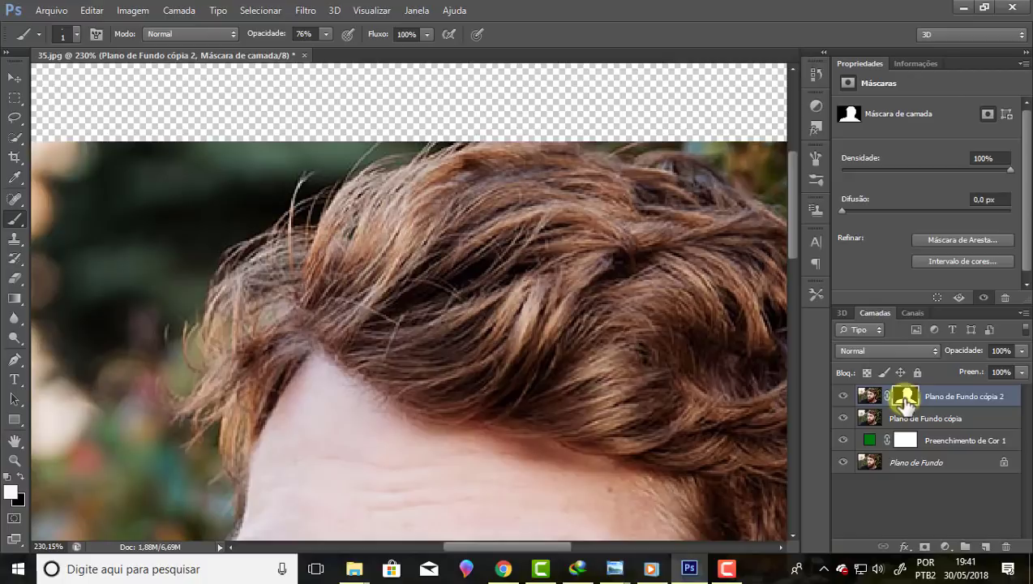
{"action": "left_click", "coordinate": [7, 491]}
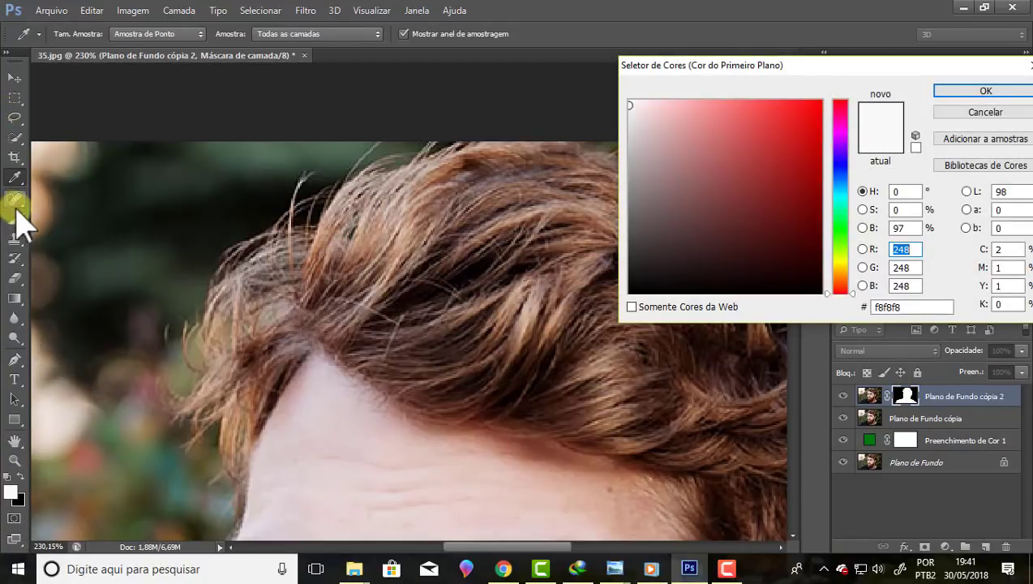
{"action": "left_click", "coordinate": [984, 91]}
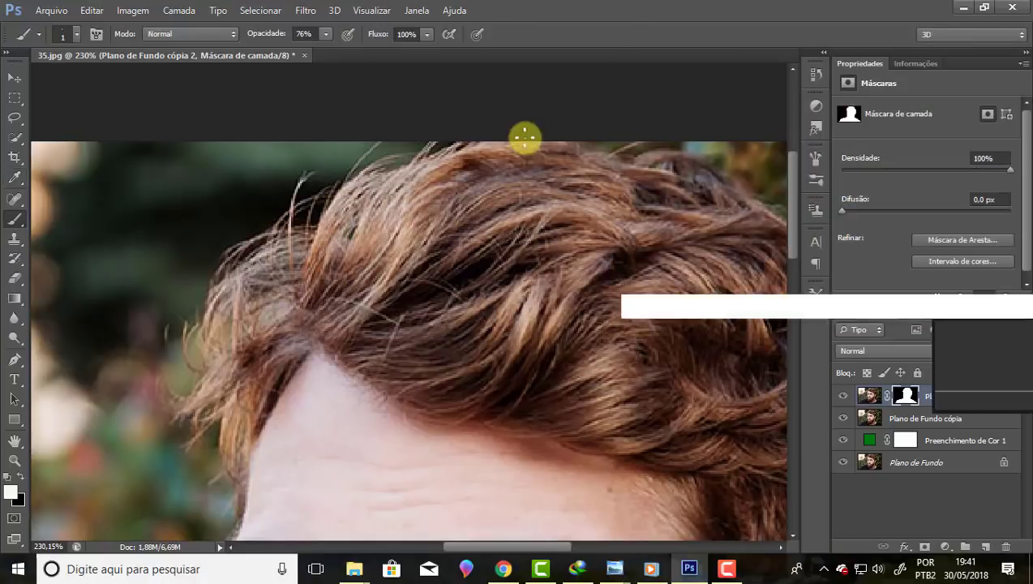
- With a 4 px brush, paint thin hair strands back into the mask toward the head top
{"action": "left_click", "coordinate": [73, 35]}
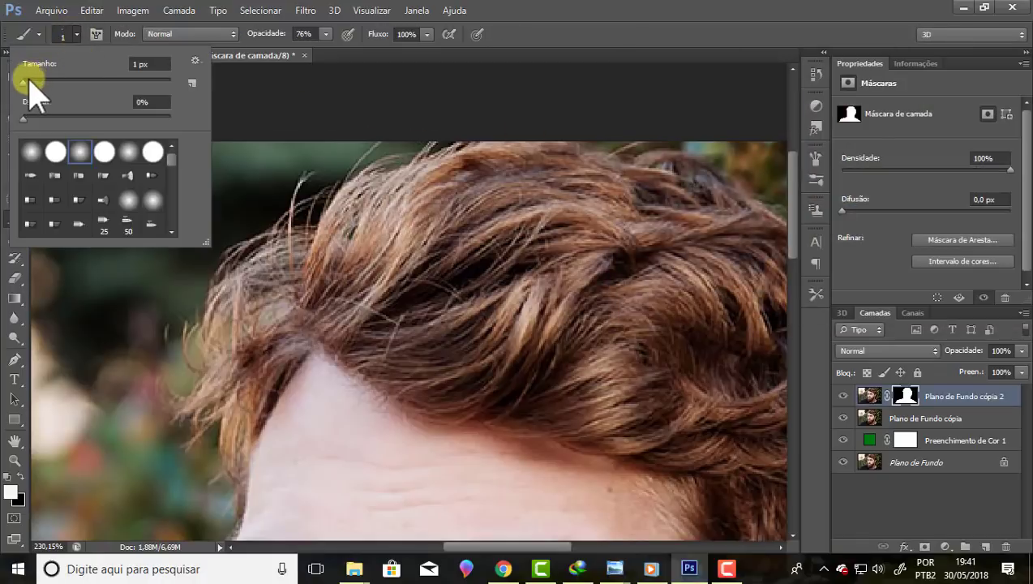
{"action": "left_click_drag", "start_coordinate": [32, 81], "coordinate": [39, 81]}
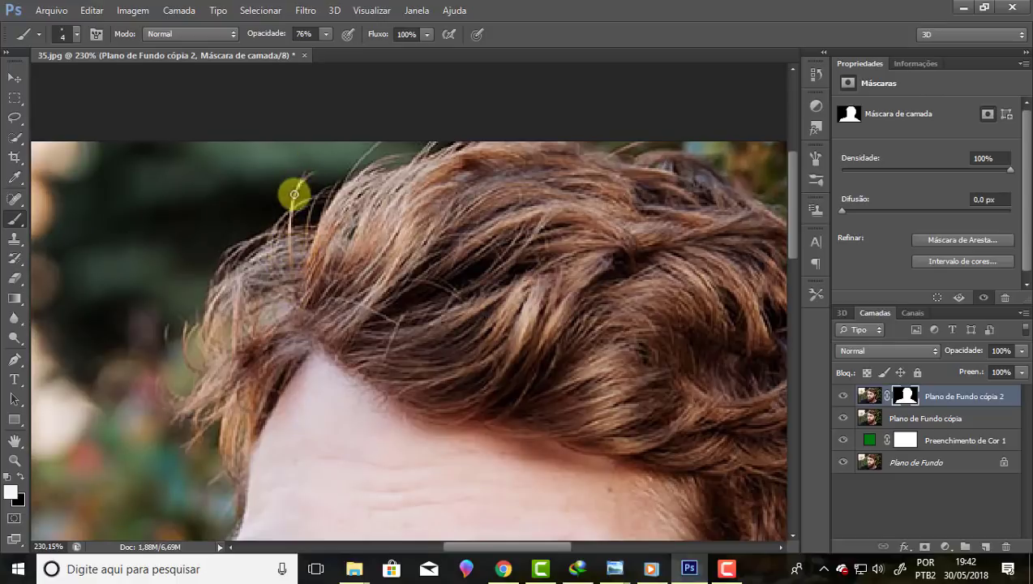
{"action": "mouse_move", "coordinate": [289, 210]}
{"action": "left_mouse_down"}
{"action": "mouse_move", "coordinate": [311, 167]}
{"action": "mouse_move", "coordinate": [343, 191]}
{"action": "mouse_move", "coordinate": [376, 140]}
{"action": "left_mouse_up"}
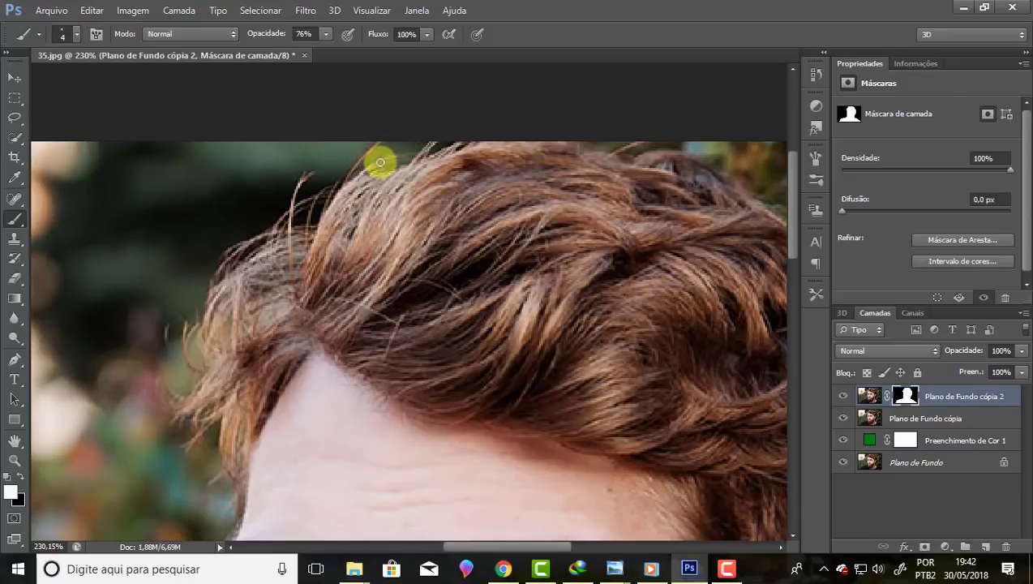
{"action": "mouse_move", "coordinate": [367, 172]}
{"action": "left_mouse_down"}
{"action": "mouse_move", "coordinate": [394, 154]}
{"action": "mouse_move", "coordinate": [418, 155]}
{"action": "mouse_move", "coordinate": [362, 173]}
{"action": "mouse_move", "coordinate": [418, 161]}
{"action": "mouse_move", "coordinate": [430, 145]}
{"action": "left_mouse_up"}
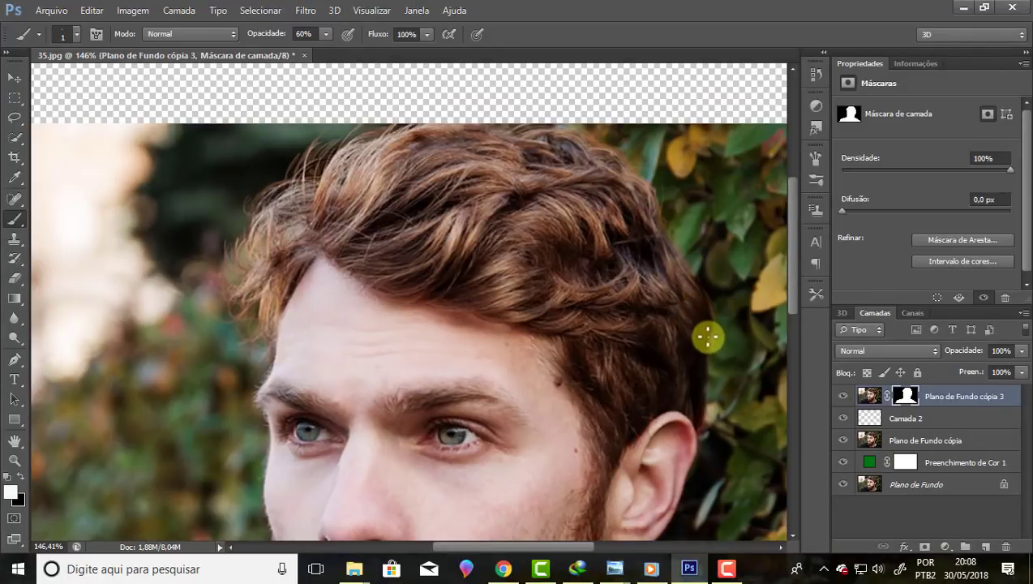
- Hide Plano de Fundo cópia, zoom out over the whole cutout, and select that layer
{"action": "left_click", "coordinate": [844, 440]}
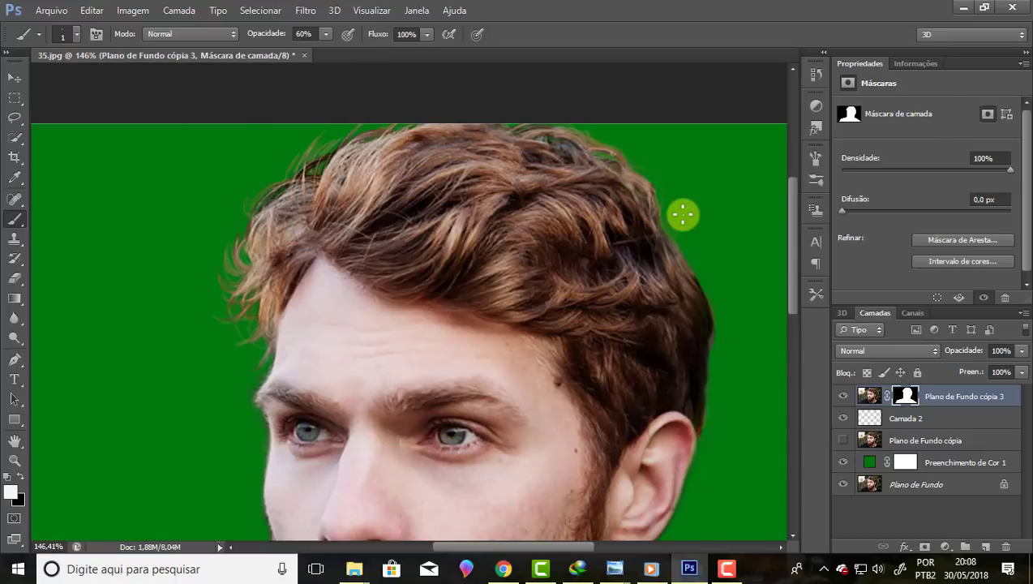
{"action": "scroll", "coordinate": [254, 236], "scroll_direction": "down", "scroll_amount": 2, "text": "alt"}
{"action": "scroll", "coordinate": [288, 215], "scroll_direction": "down", "scroll_amount": 2, "text": "alt"}
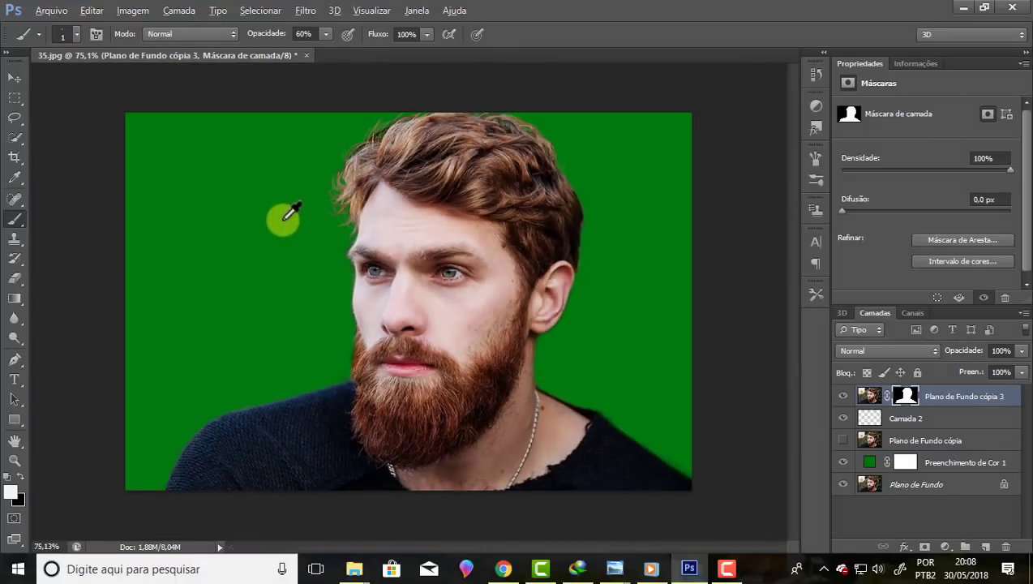
{"action": "scroll", "coordinate": [508, 115], "scroll_direction": "up", "scroll_amount": 1, "text": "alt"}
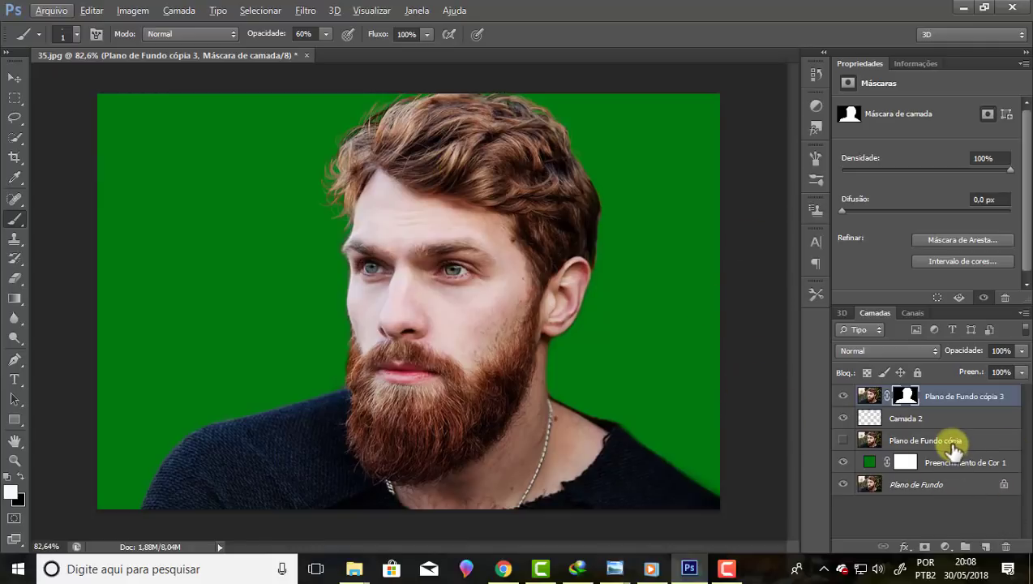
{"action": "left_click", "coordinate": [952, 444]}
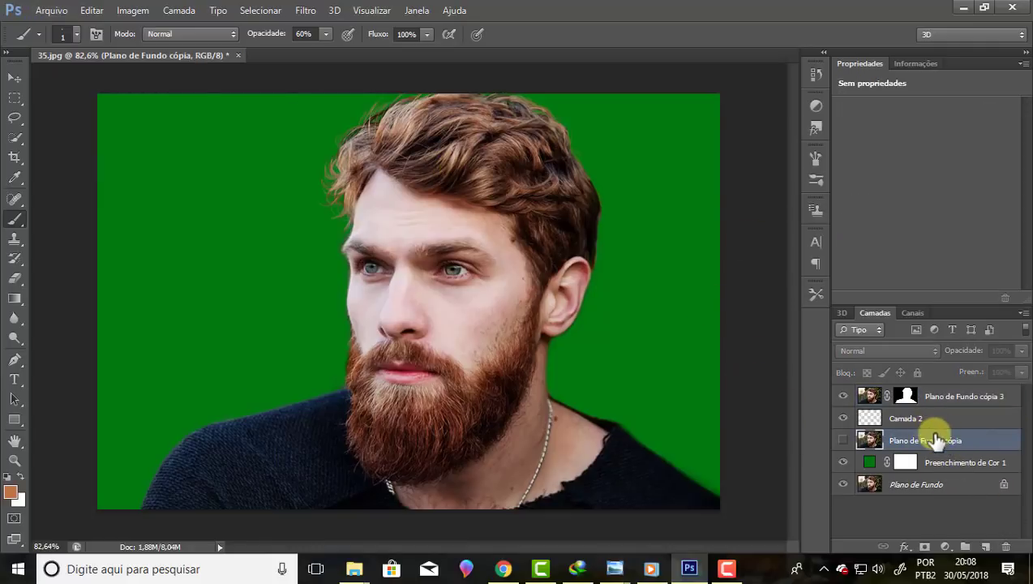
- Delete the Plano de Fundo cópia layer
{"action": "left_click", "coordinate": [1005, 547]}
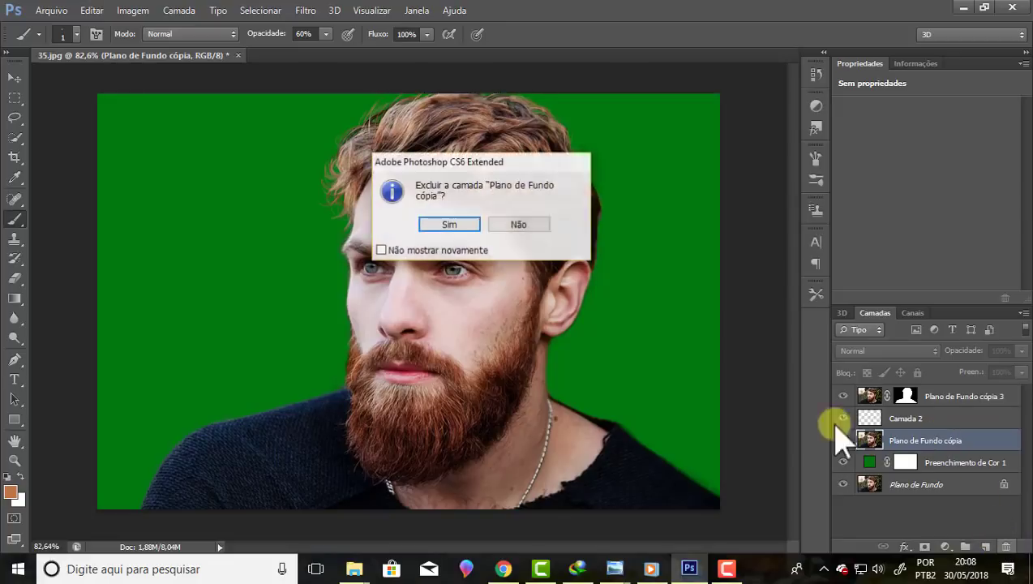
{"action": "left_click", "coordinate": [449, 224]}
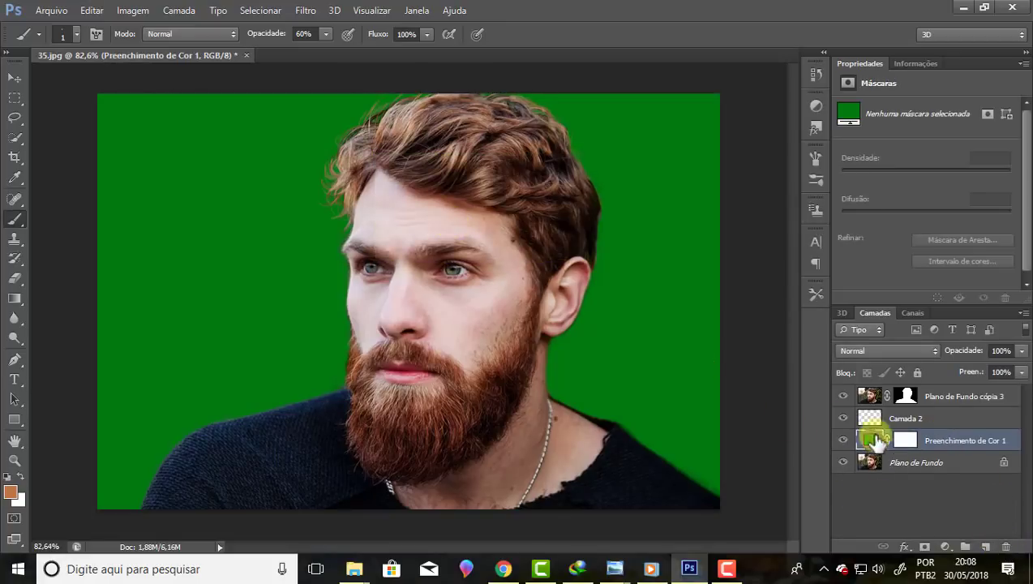
{"action": "left_click", "coordinate": [901, 418]}
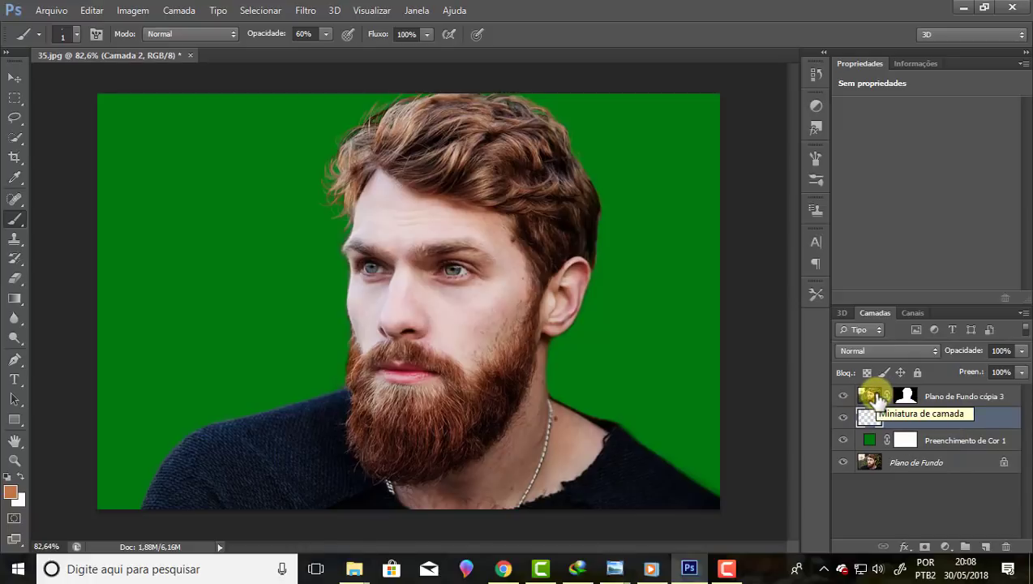
- Apply Plano de Fundo cópia 3's layer mask permanently
{"action": "right_click", "coordinate": [907, 397]}
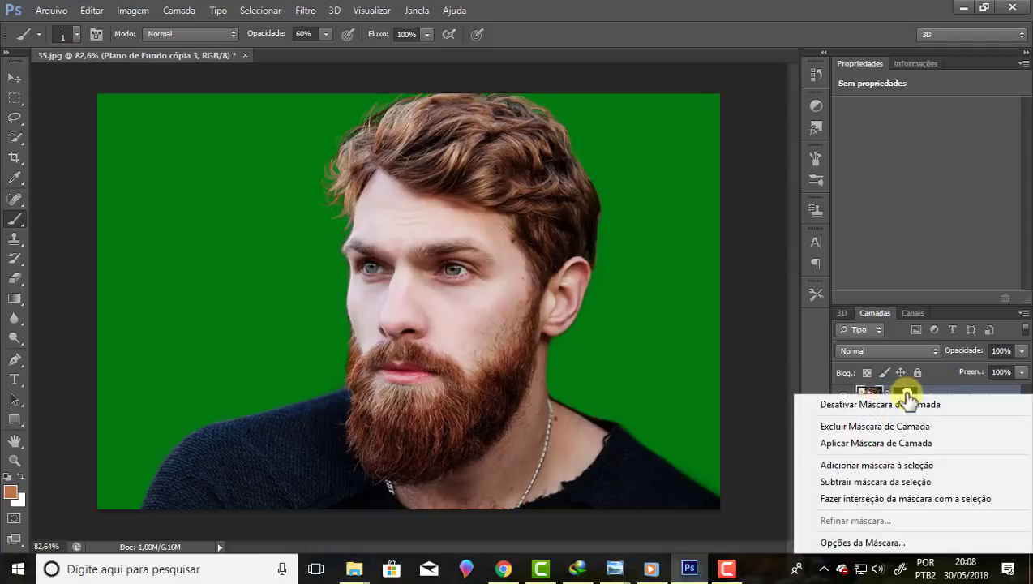
{"action": "left_click", "coordinate": [888, 443]}
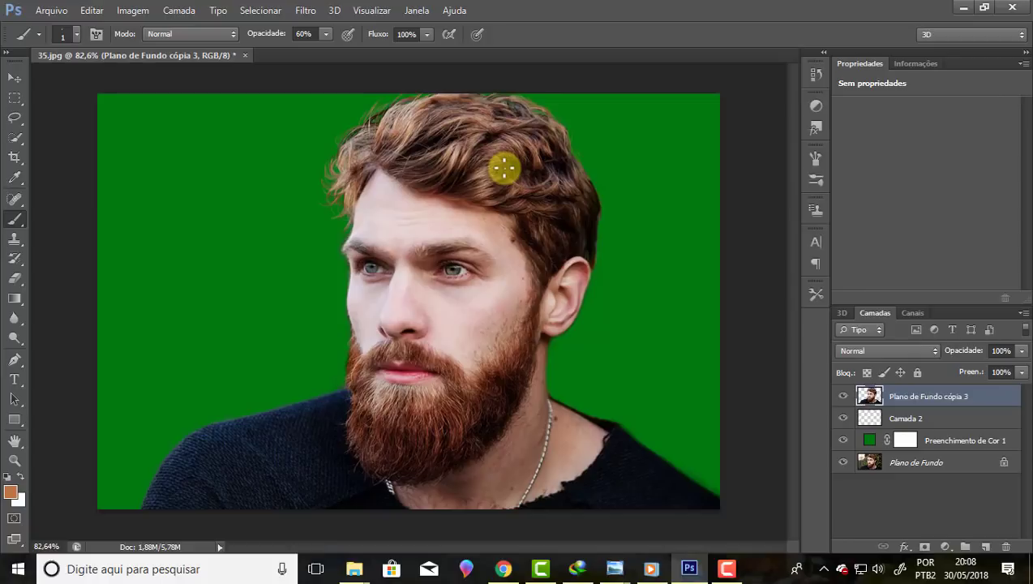
{"action": "left_click", "coordinate": [931, 446]}
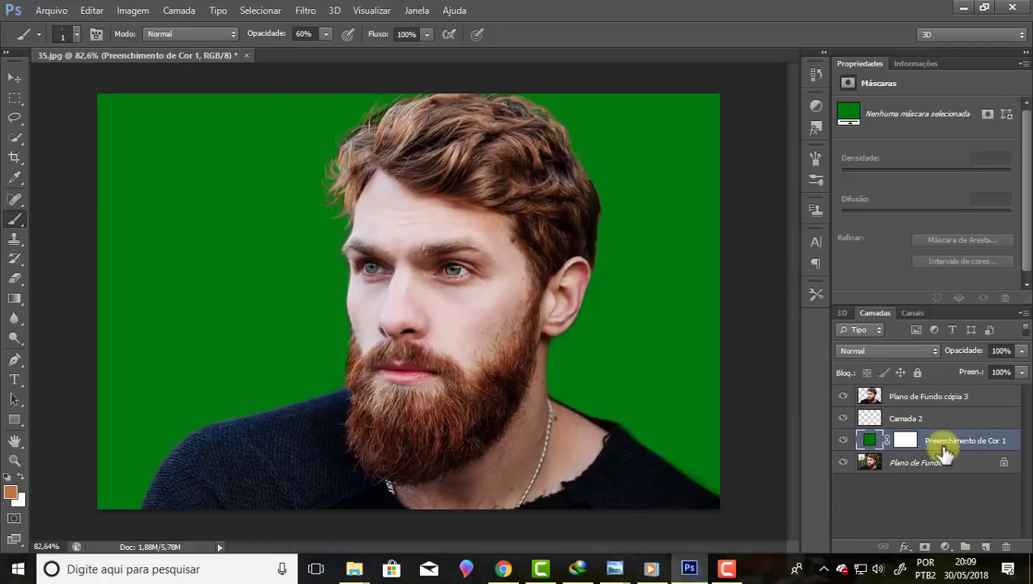
- Recolour the fill layer in the Color Picker, moving from cyan down to near-black #101111
{"action": "double_click", "coordinate": [869, 442]}
{"action": "left_click_drag", "start_coordinate": [837, 219], "coordinate": [841, 192]}
{"action": "left_click", "coordinate": [792, 99]}
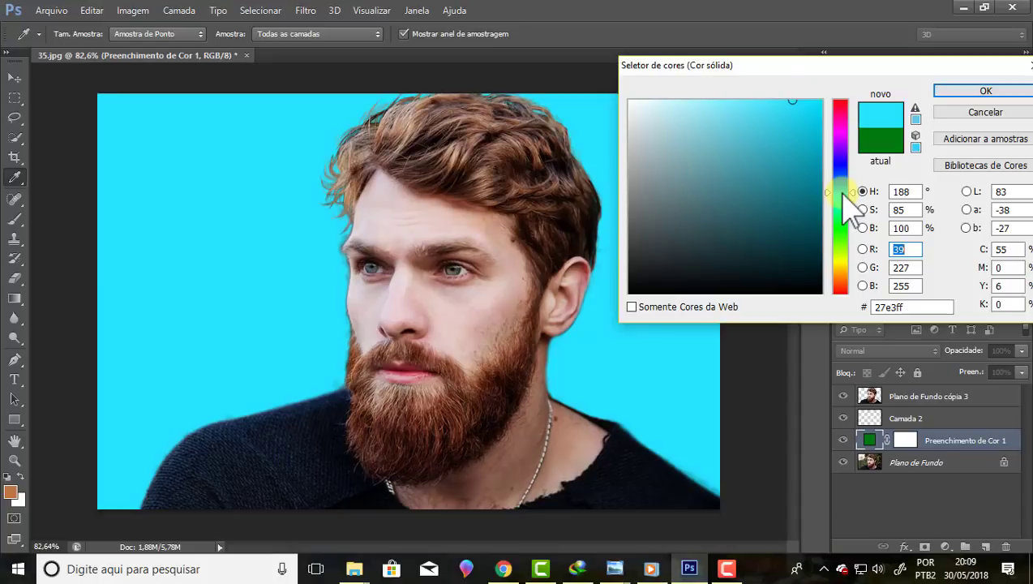
{"action": "left_click_drag", "start_coordinate": [819, 120], "coordinate": [799, 140]}
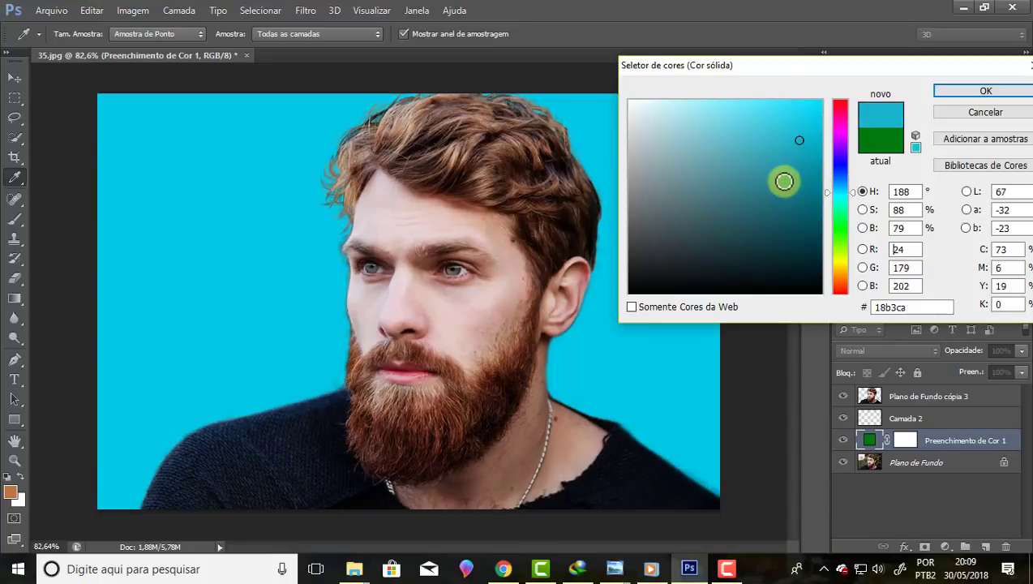
{"action": "mouse_move", "coordinate": [784, 182]}
{"action": "left_mouse_down"}
{"action": "mouse_move", "coordinate": [831, 273]}
{"action": "mouse_move", "coordinate": [798, 224]}
{"action": "mouse_move", "coordinate": [687, 235]}
{"action": "mouse_move", "coordinate": [636, 280]}
{"action": "left_mouse_up"}
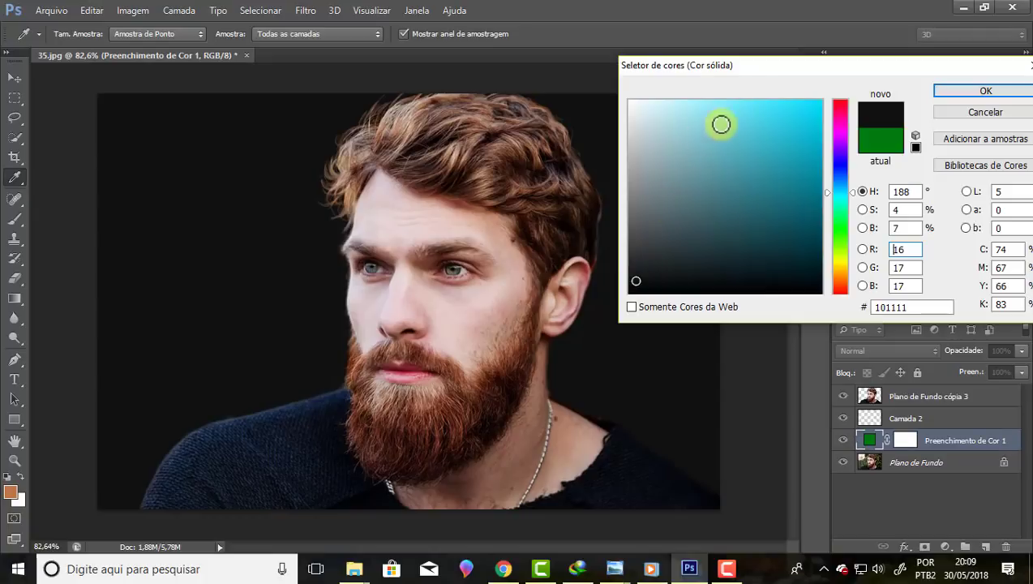
{"action": "mouse_move", "coordinate": [753, 66]}
{"action": "left_mouse_down"}
{"action": "mouse_move", "coordinate": [953, 104]}
{"action": "mouse_move", "coordinate": [695, 51]}
{"action": "left_mouse_up"}
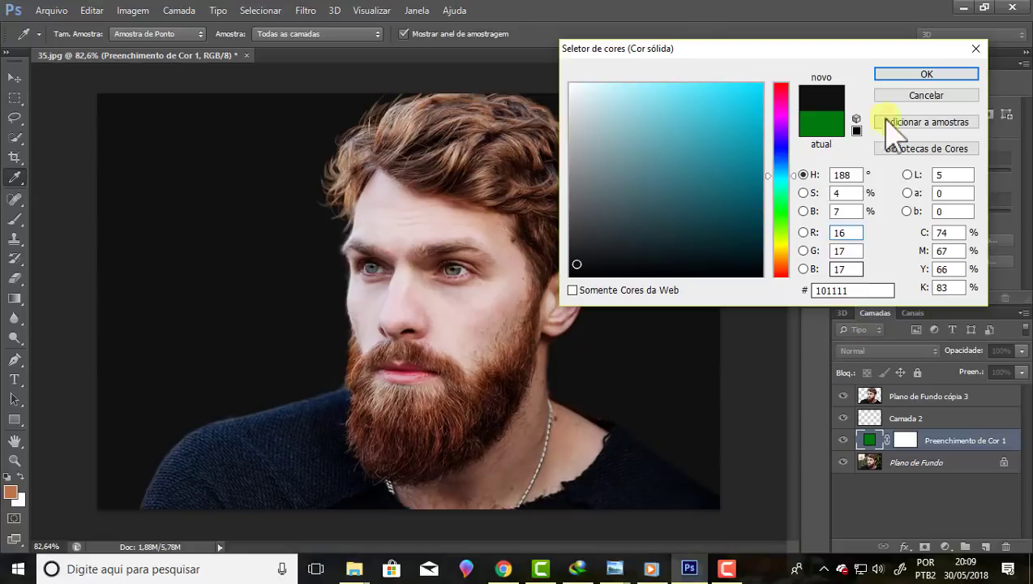
{"action": "left_click", "coordinate": [901, 73]}
- Confirm the dark fill, then delete Camada 2, Preenchimento de Cor 1 and Plano de Fundo
{"action": "left_click", "coordinate": [871, 439]}
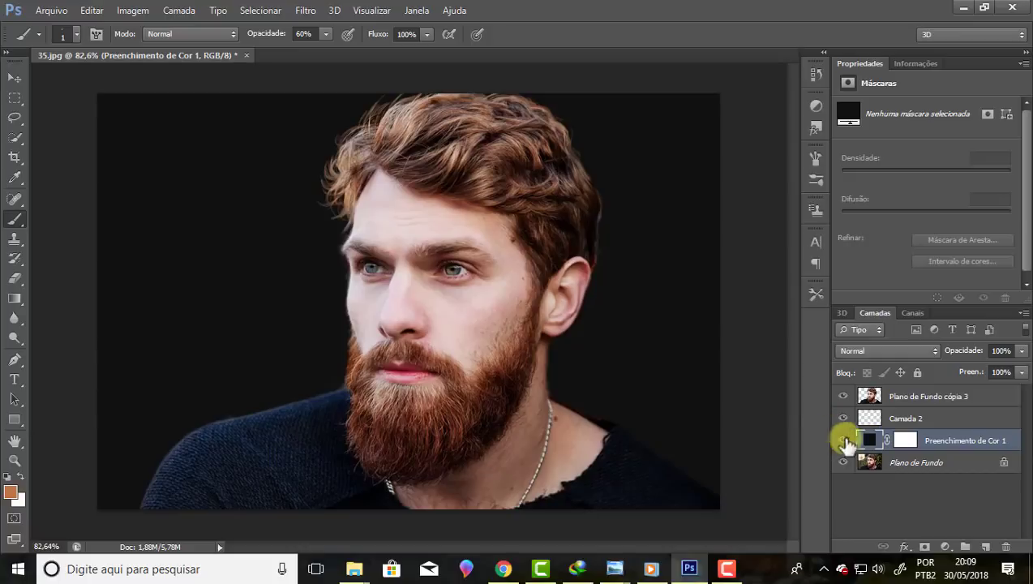
{"action": "left_click", "coordinate": [926, 422]}
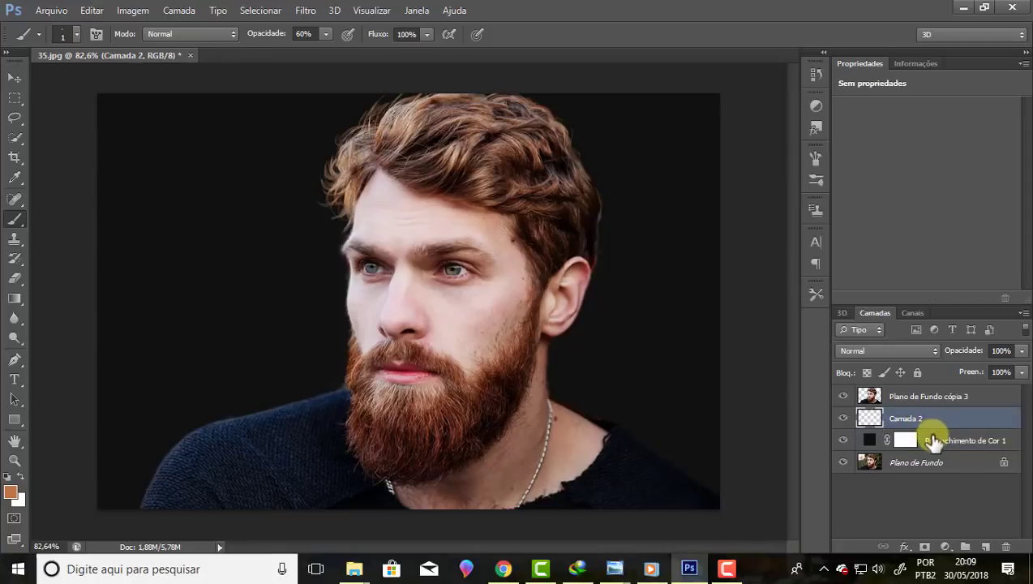
{"action": "left_click", "coordinate": [932, 442]}
{"action": "left_click", "coordinate": [924, 462], "text": "shift"}
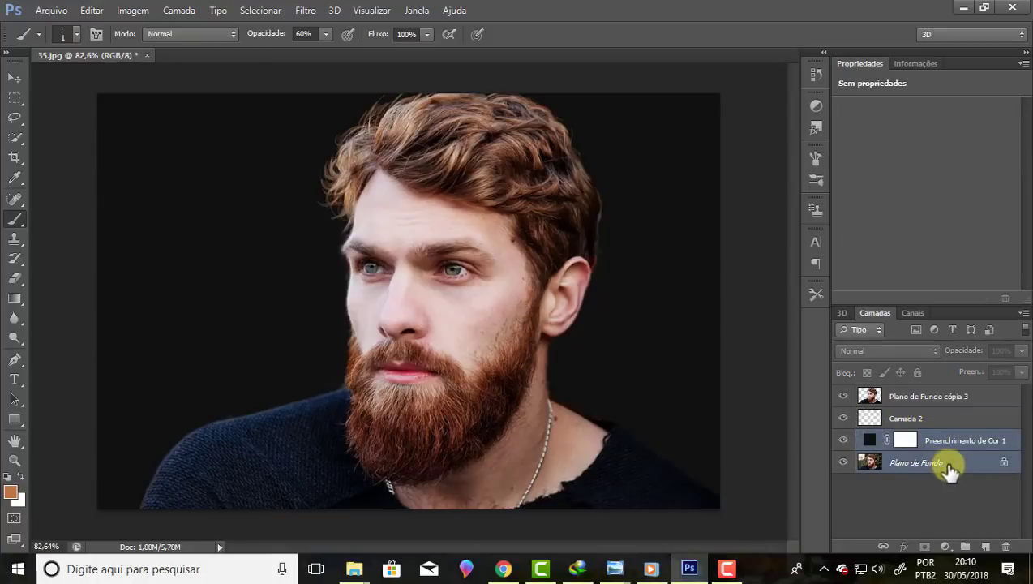
{"action": "left_click", "coordinate": [1005, 546]}
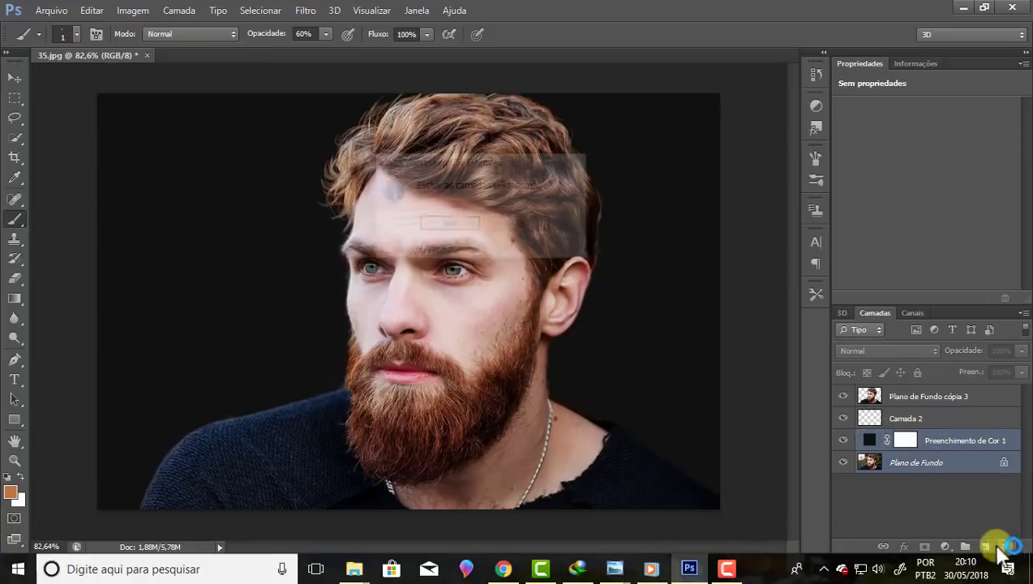
{"action": "left_click", "coordinate": [454, 225]}
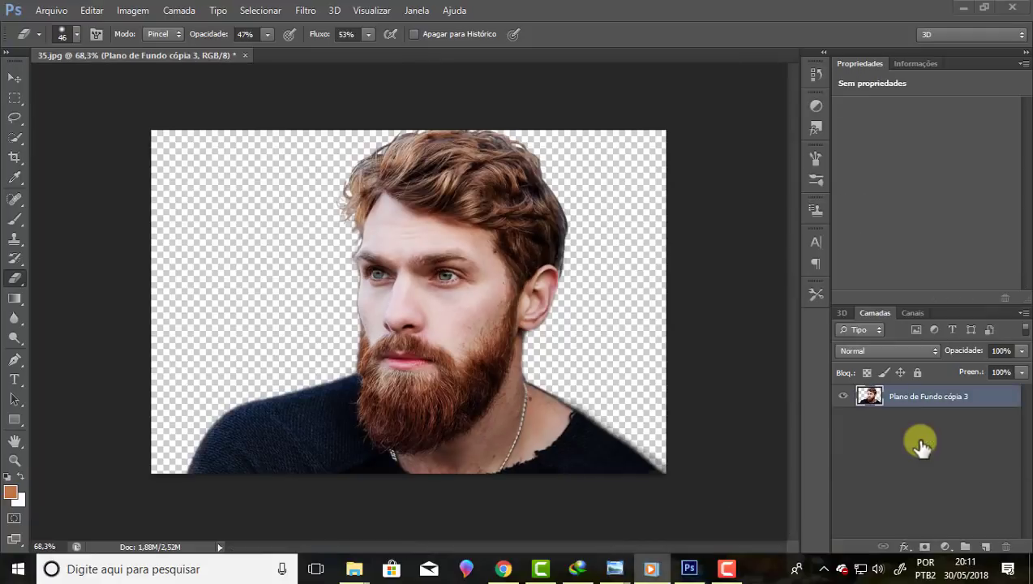
- Save the cutout as a PSD in the cantores banda folder, accepting maximized compatibility
{"action": "left_click", "coordinate": [51, 11]}
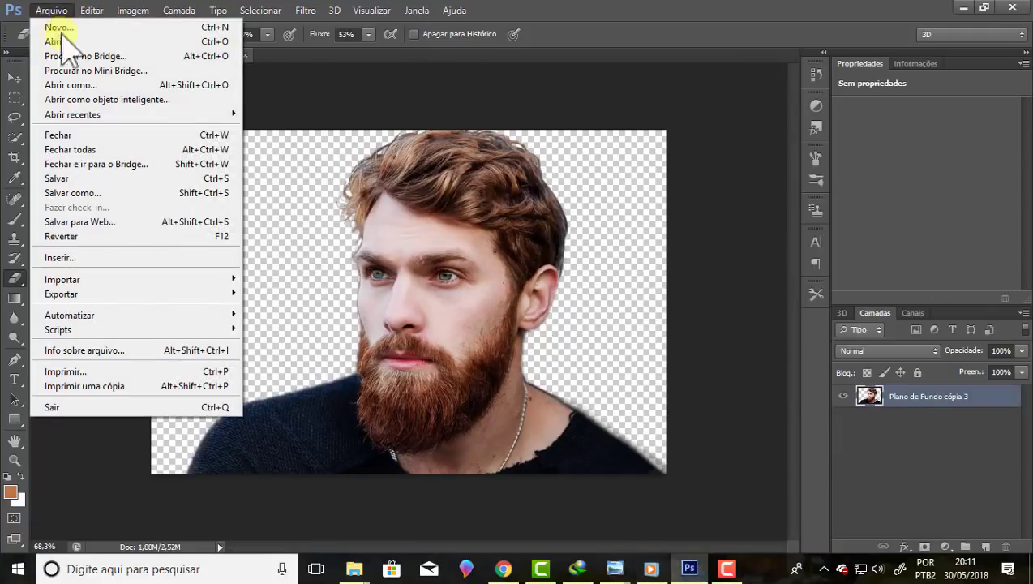
{"action": "left_click", "coordinate": [54, 195]}
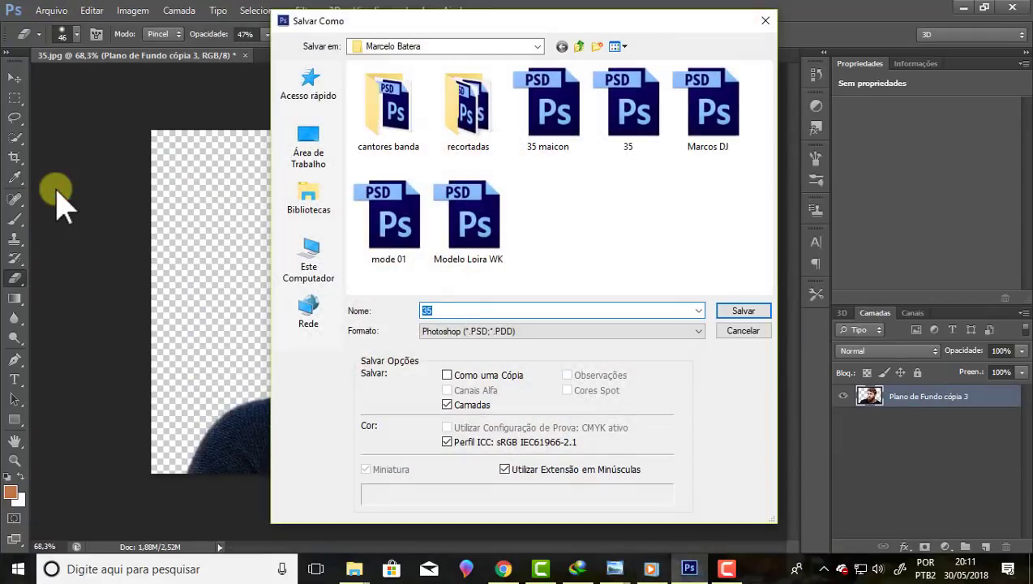
{"action": "left_click", "coordinate": [425, 310]}
{"action": "type", "text": "Renan"}
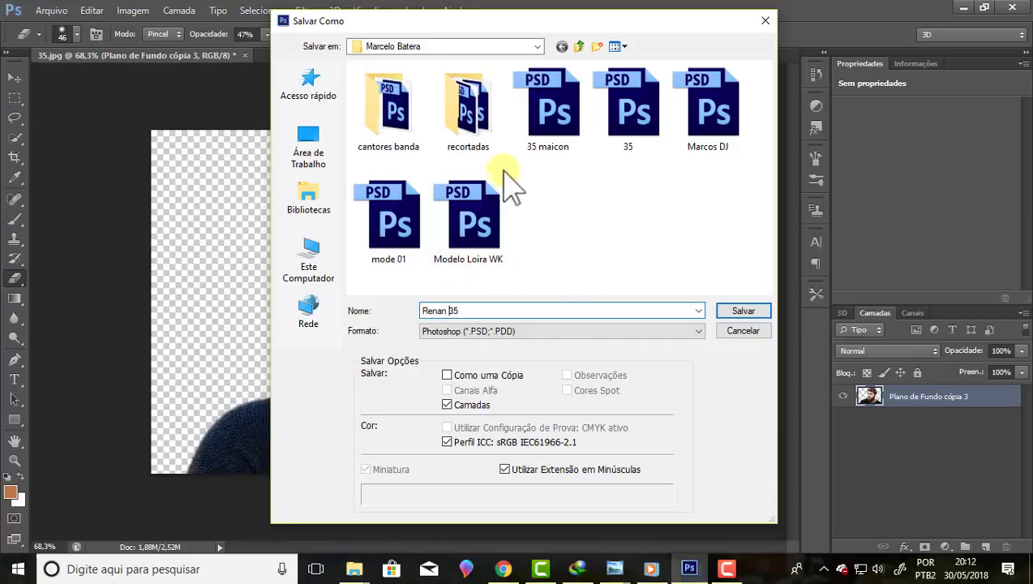
{"action": "double_click", "coordinate": [395, 109]}
{"action": "left_click", "coordinate": [739, 314]}
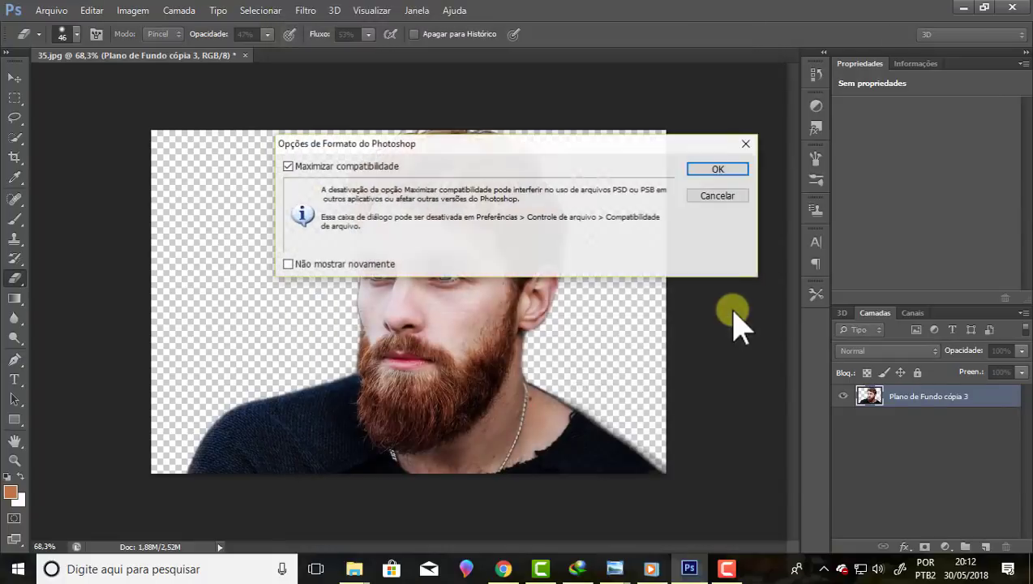
{"action": "left_click", "coordinate": [720, 170]}
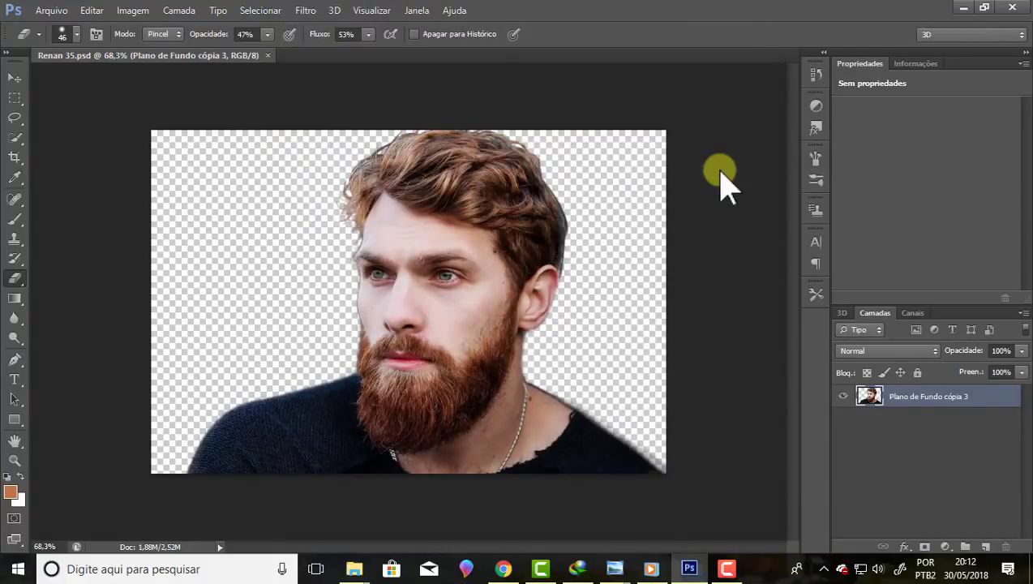
- Close the saved PSD document
{"action": "left_click", "coordinate": [266, 55]}
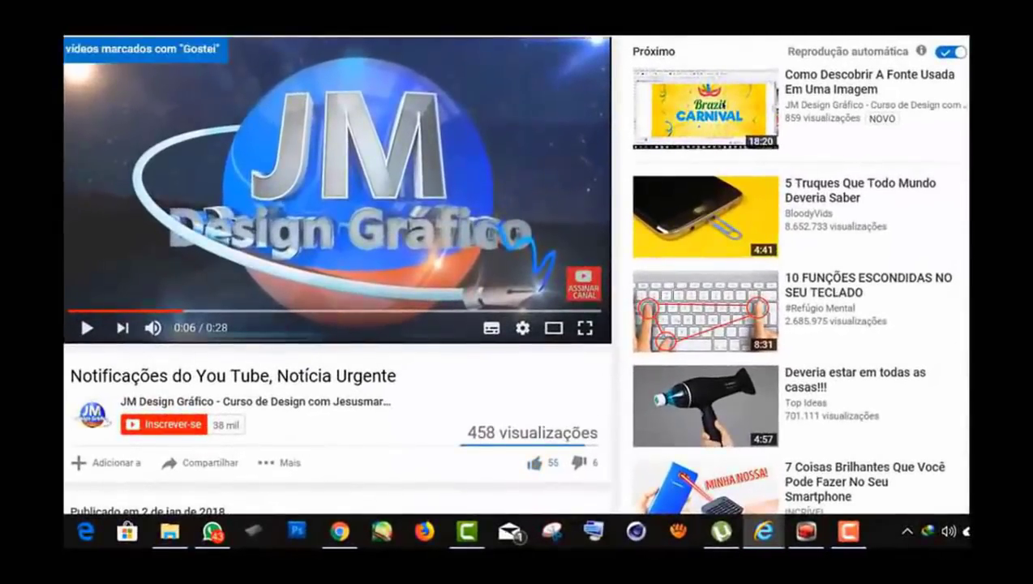
- Like the video, subscribe to JM Design Gráfico, and switch its notifications from 'Ocasionais' to 'Todas'
{"action": "left_click", "coordinate": [534, 462]}
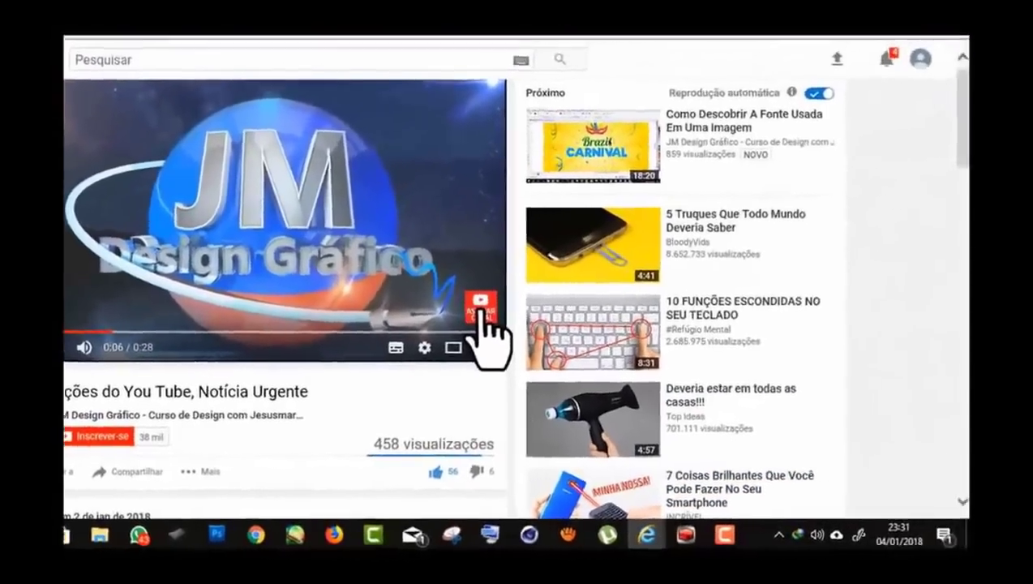
{"action": "left_click", "coordinate": [584, 288]}
{"action": "left_click", "coordinate": [841, 242]}
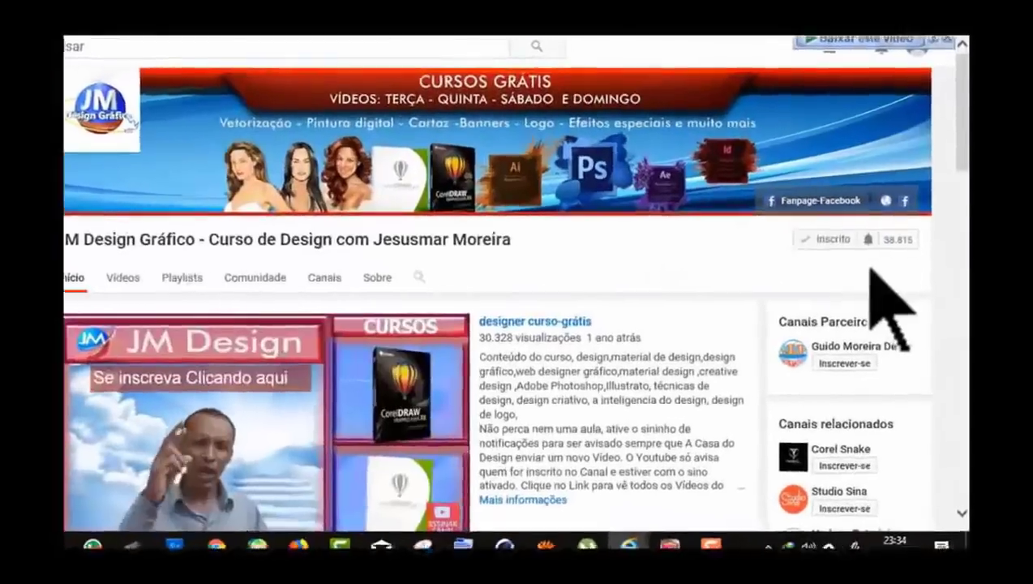
{"action": "left_click", "coordinate": [847, 228]}
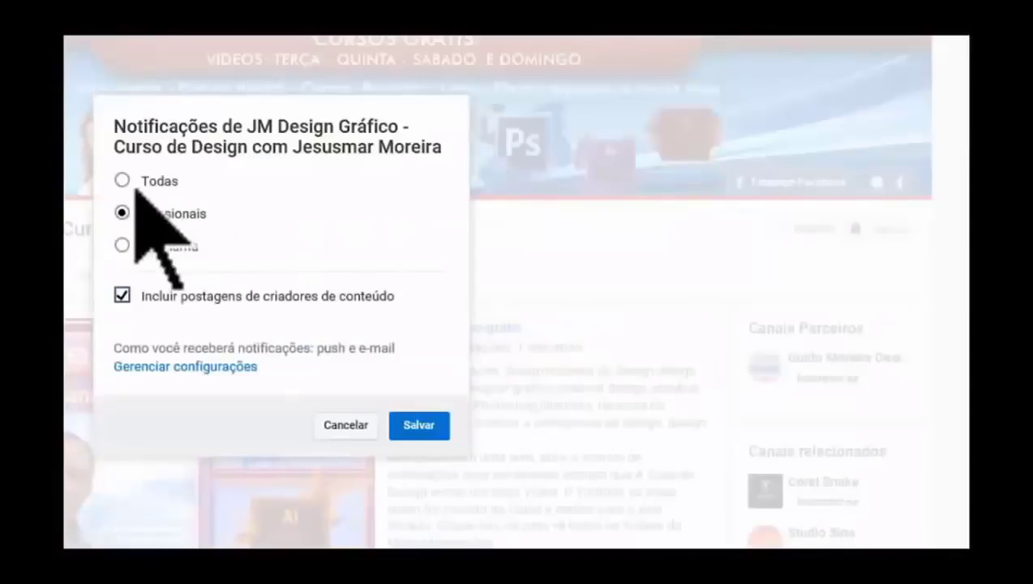
{"action": "left_click", "coordinate": [122, 179]}
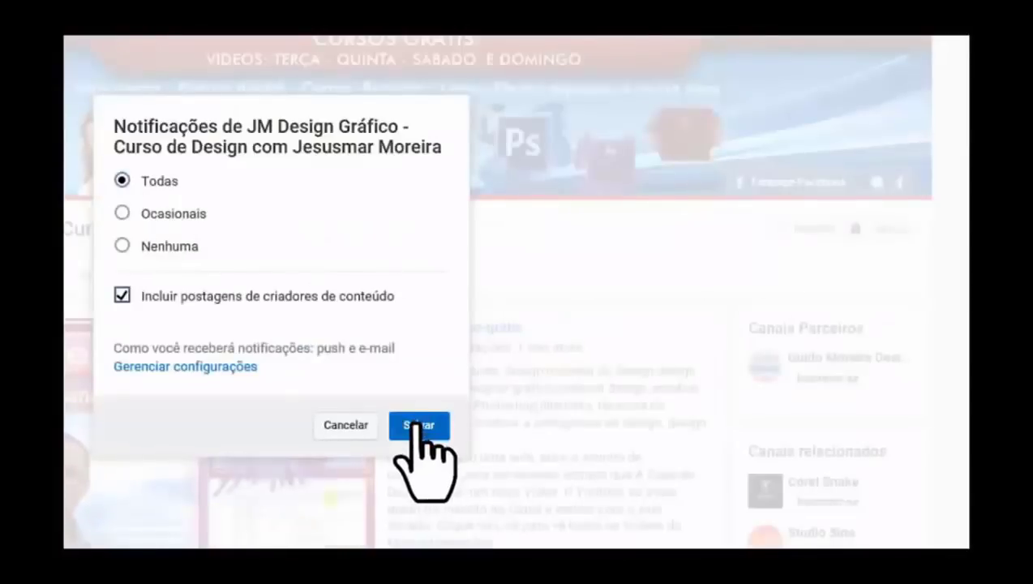